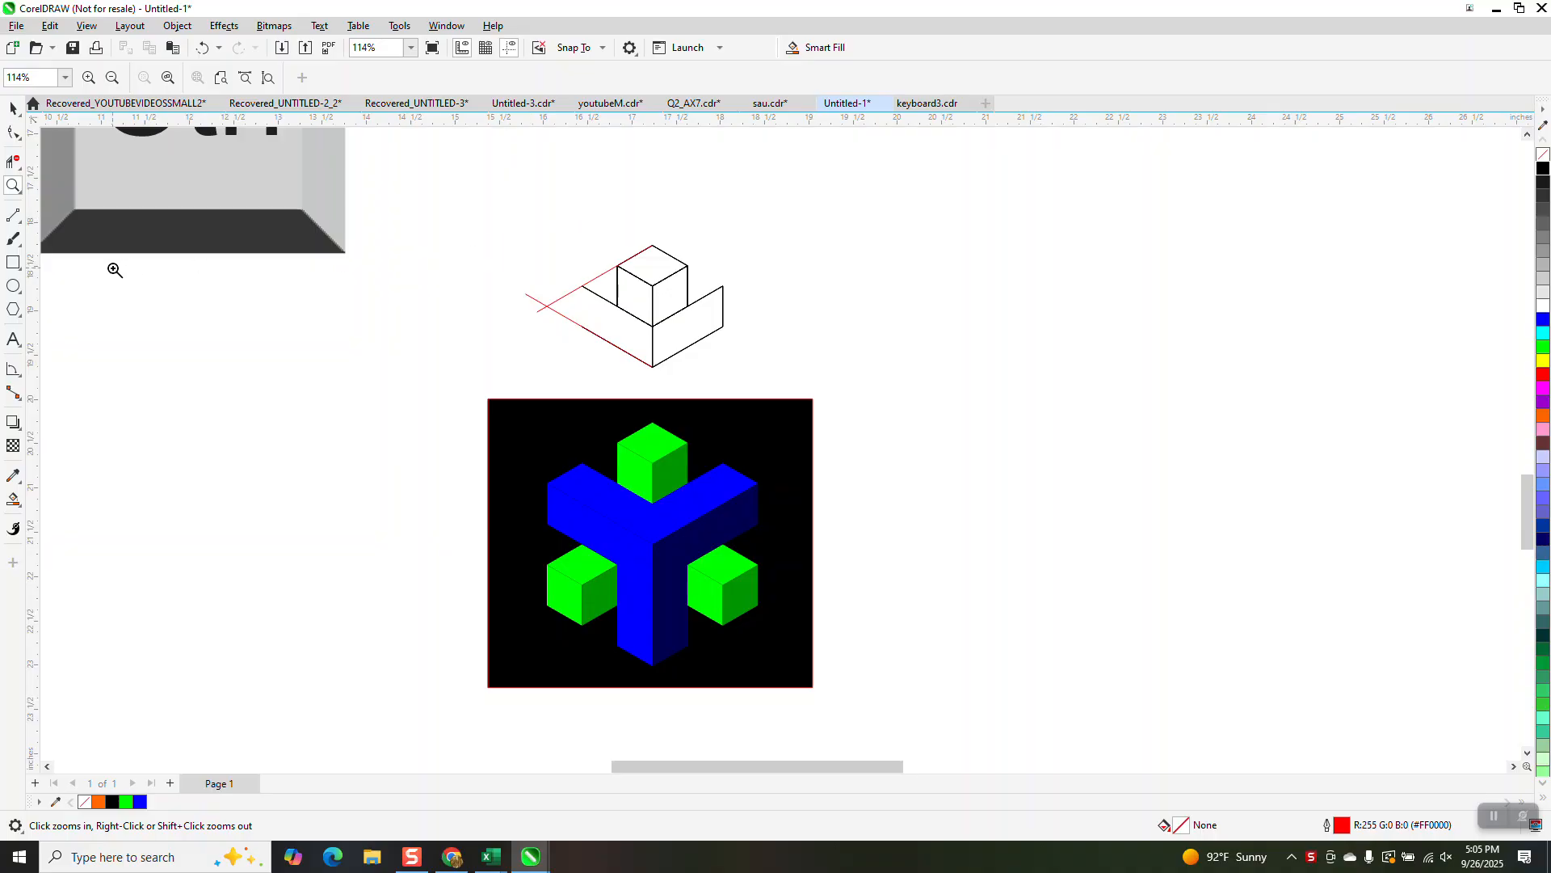
pyautogui.click(13, 262)
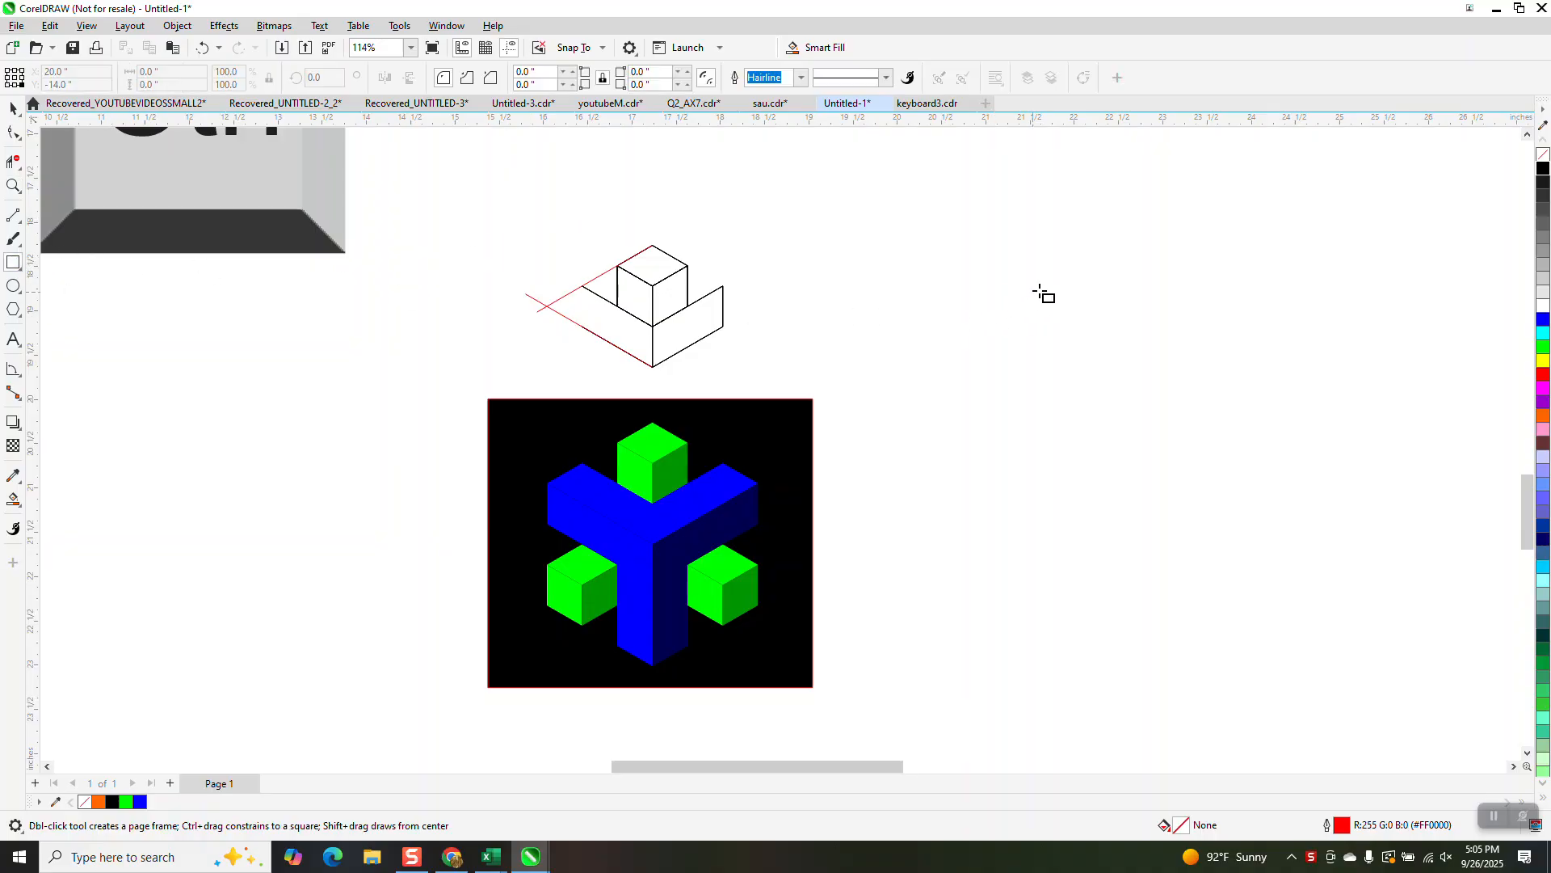
pyautogui.moveTo(1125, 257); pyautogui.dragTo(1041, 357)
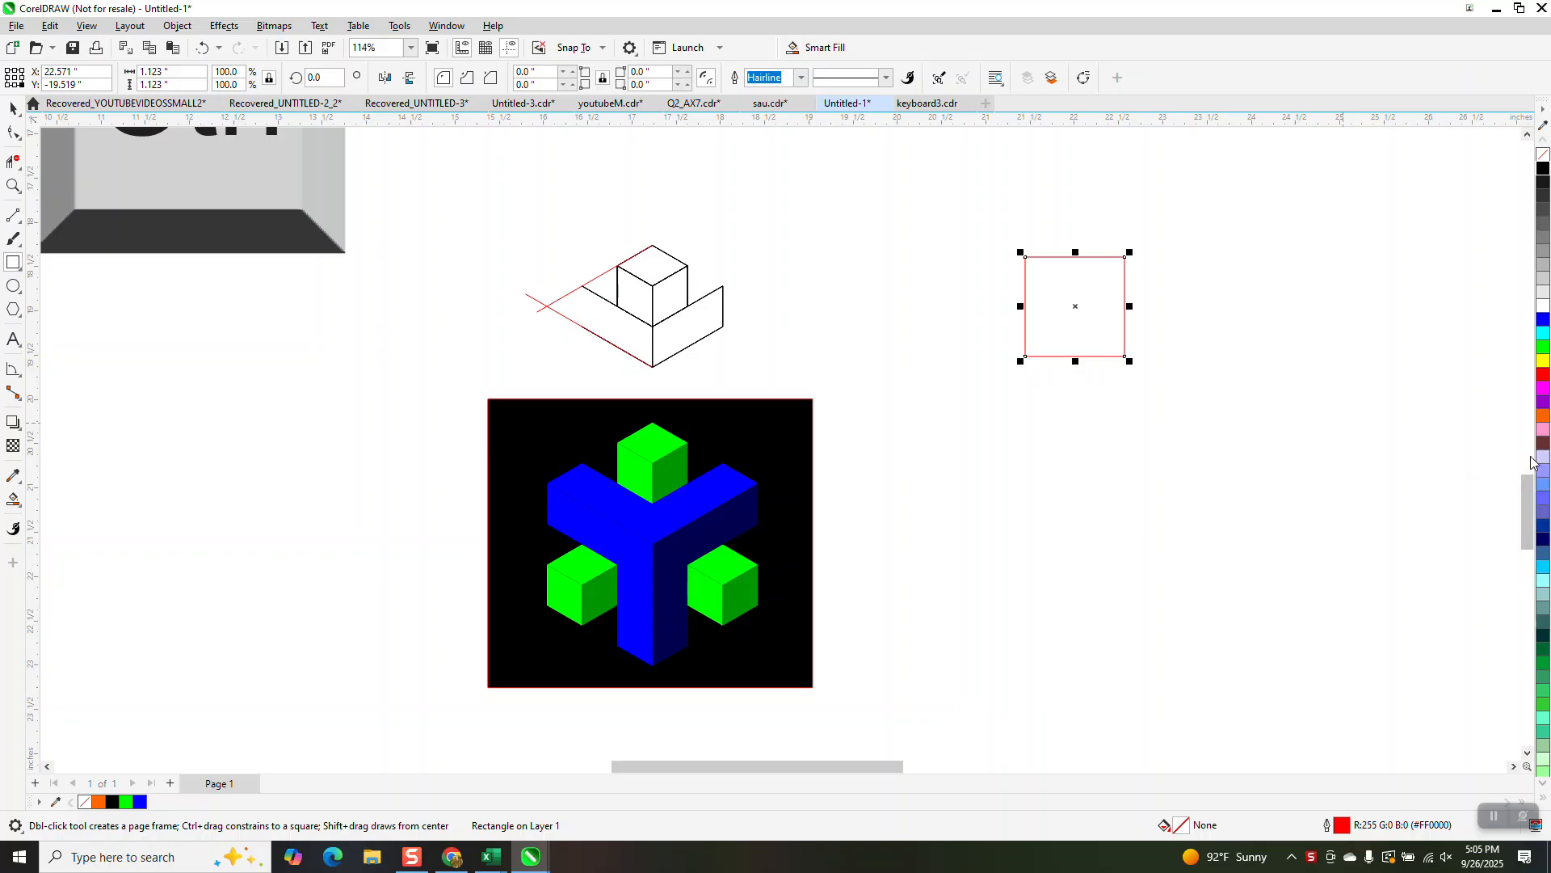
pyautogui.press('Delete')
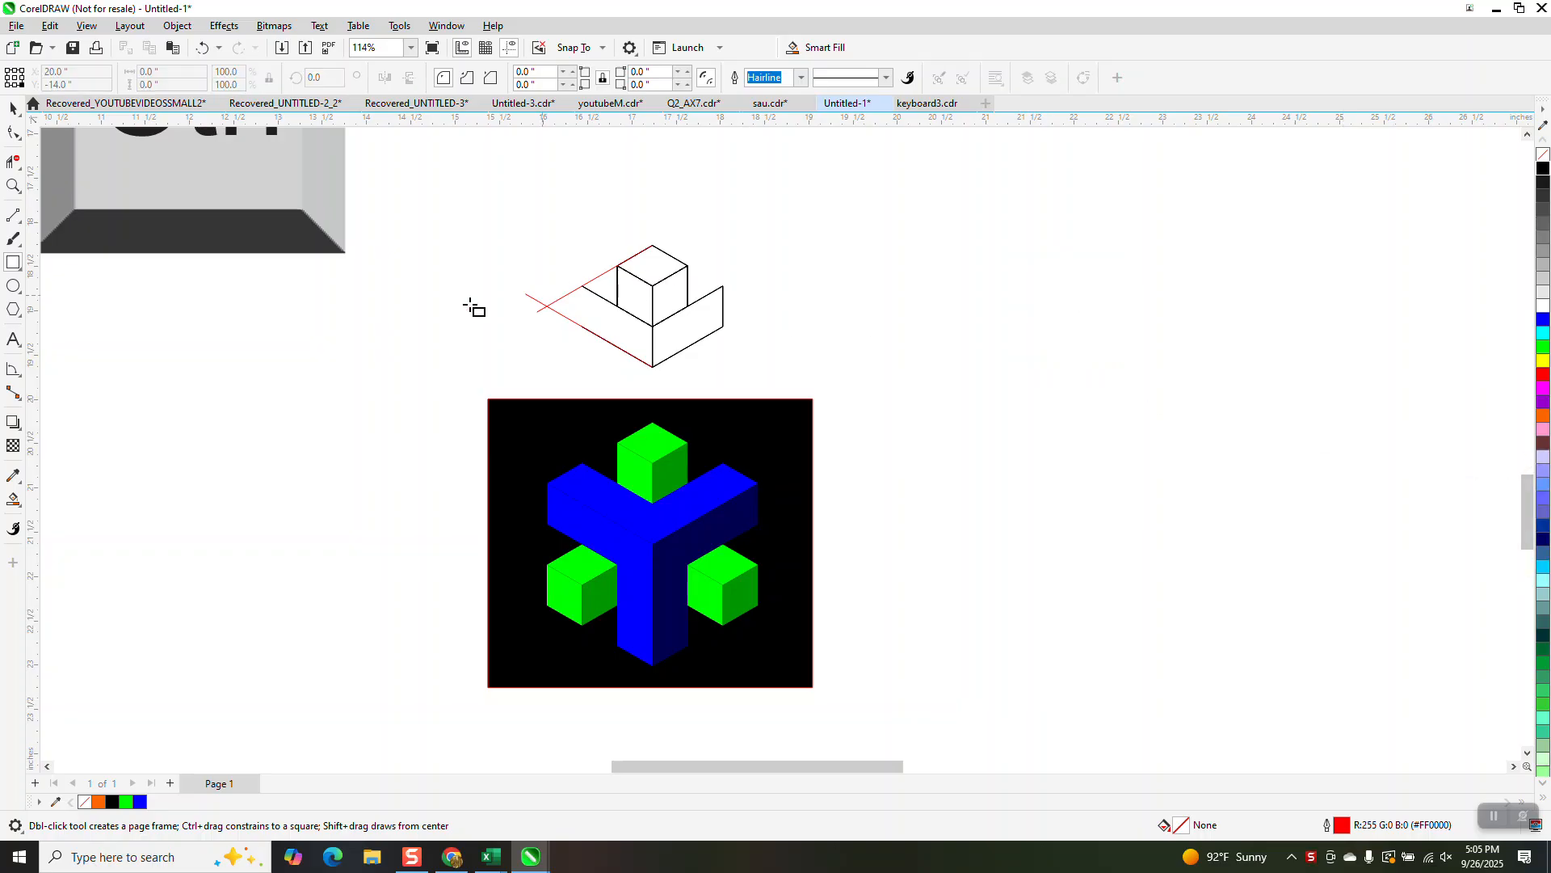
# - Draw a regular hexagon about 1.52 in wide and 1.75 in high in the empty area beside the existing artwork
pyautogui.click(13, 309)
pyautogui.click(63, 311)
pyautogui.moveTo(1191, 273); pyautogui.dragTo(1043, 385)
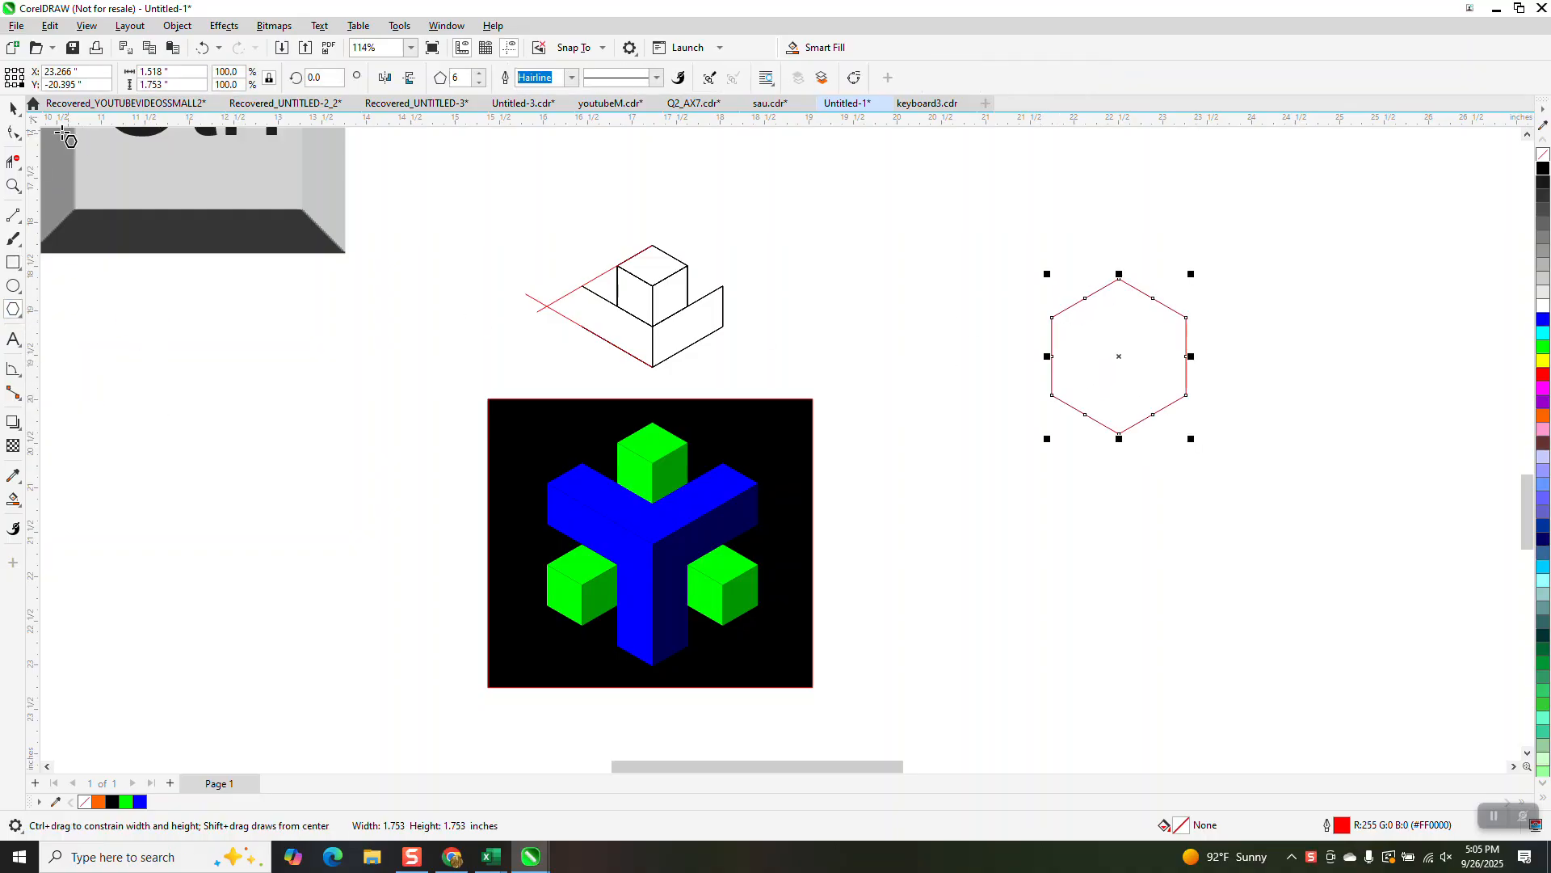
# - Draw three 2-point lines joining the hexagon's center to its upper-left, upper-right and bottom corners to form an isometric cube
pyautogui.click(21, 225)
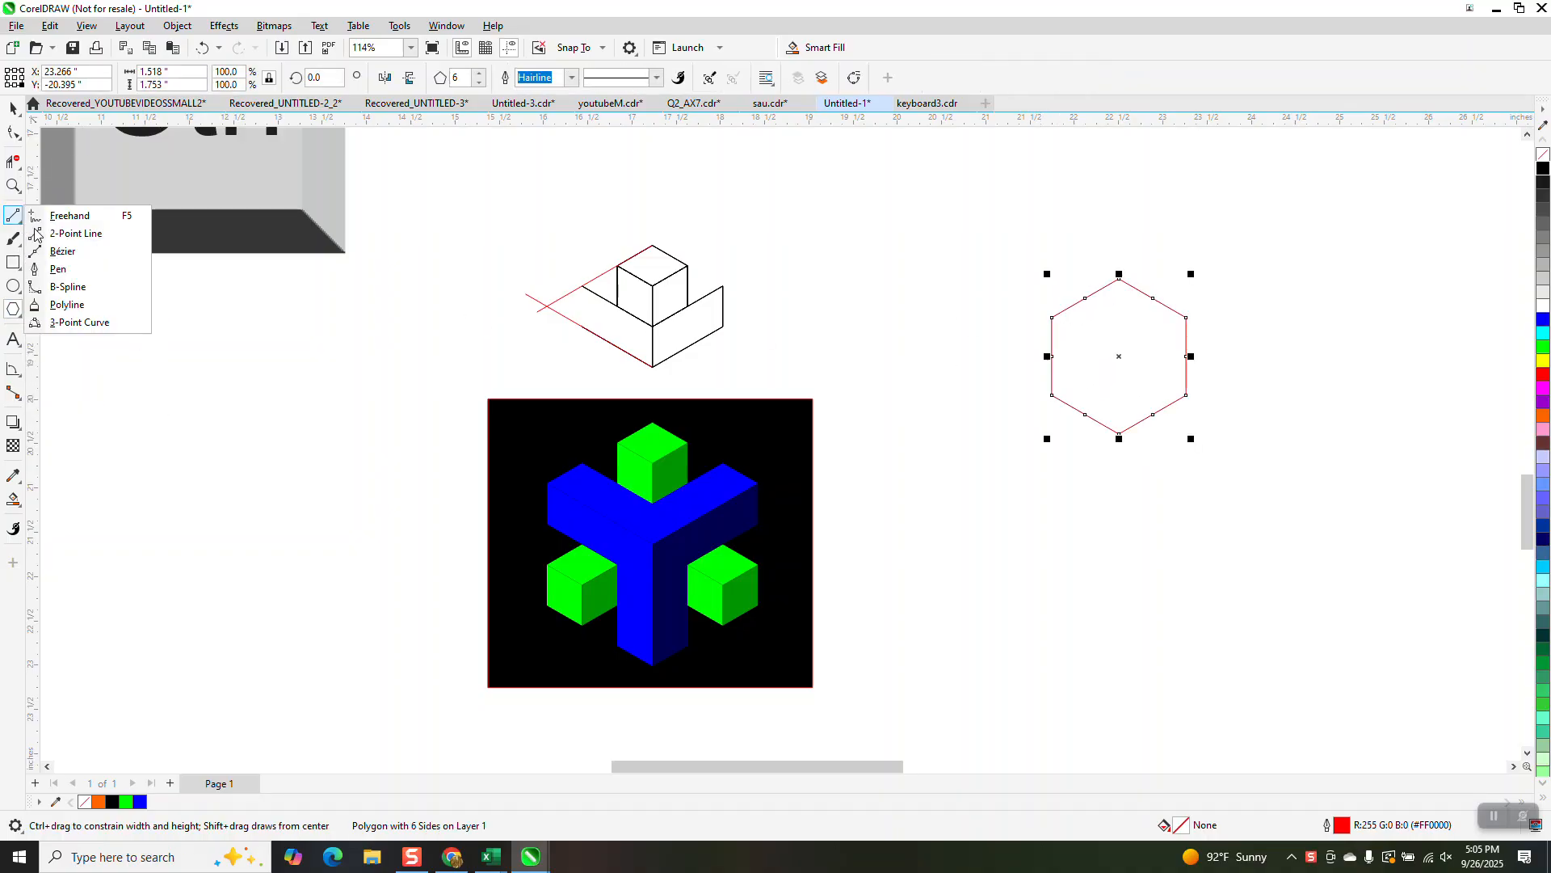
pyautogui.click(81, 233)
pyautogui.moveTo(1118, 356); pyautogui.dragTo(1051, 315)
pyautogui.moveTo(1187, 318); pyautogui.dragTo(1120, 356)
pyautogui.moveTo(1119, 434); pyautogui.dragTo(1119, 357)
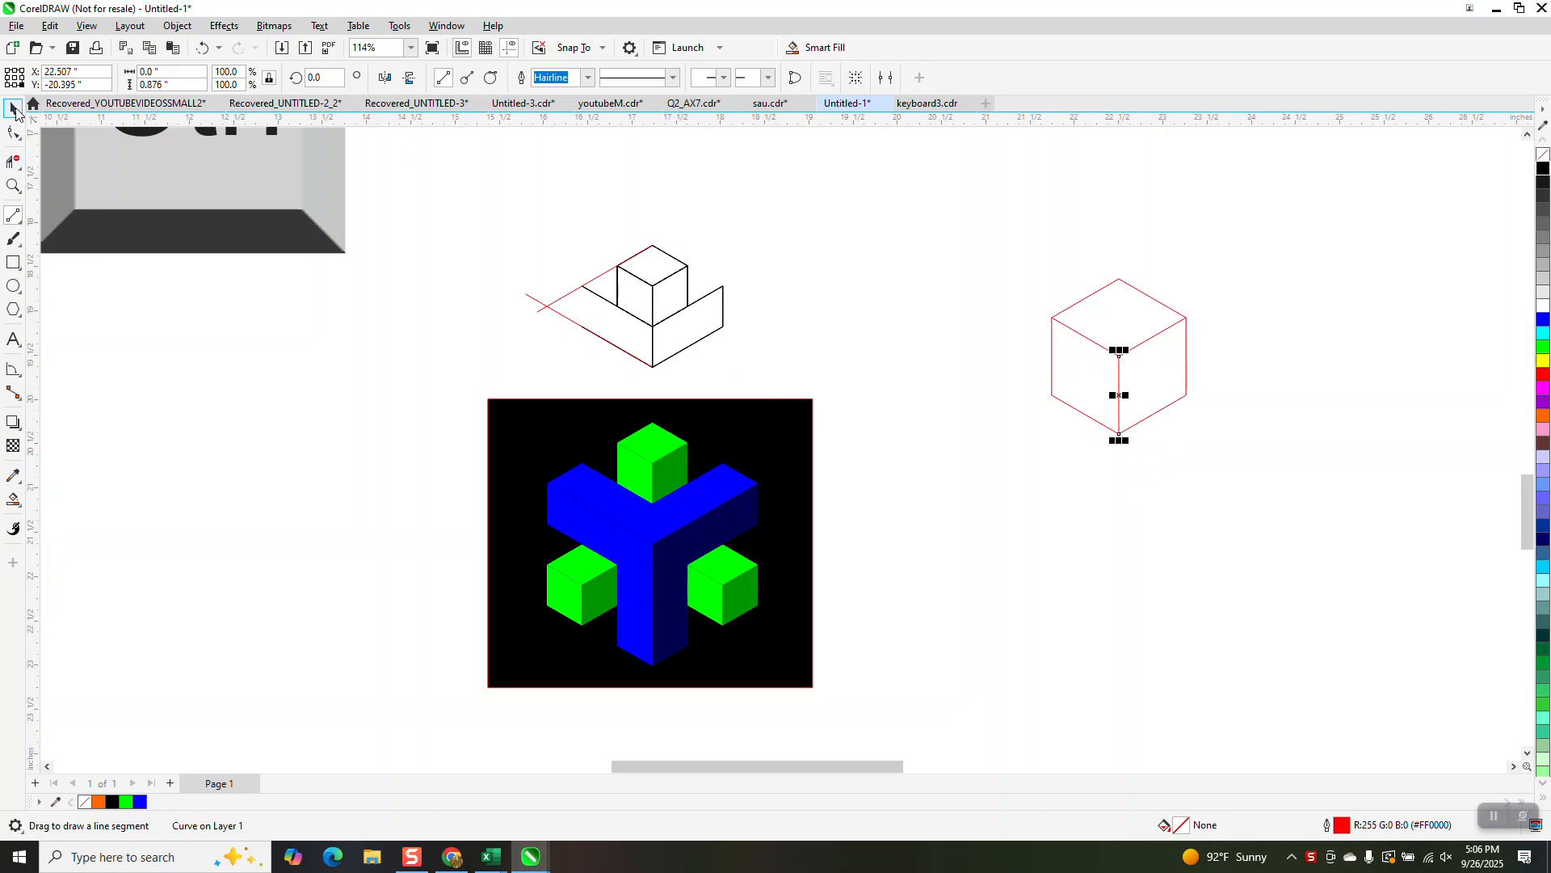
# - Select the hexagon with its inner lines and group them into one cube
pyautogui.click(13, 108)
pyautogui.moveTo(989, 249); pyautogui.dragTo(1331, 542)
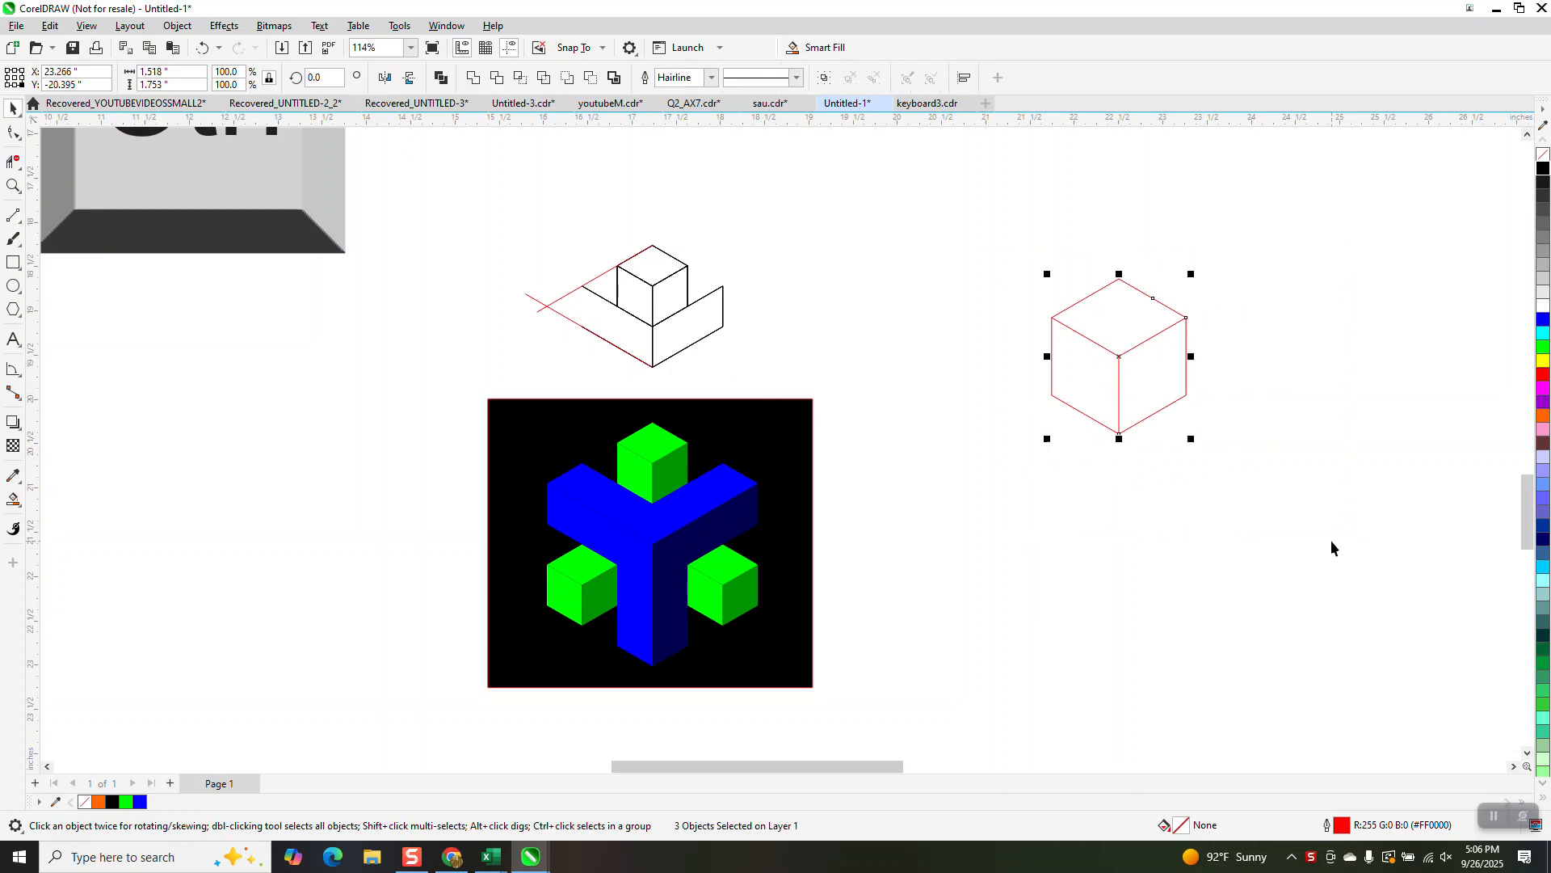
pyautogui.hotkey('ctrl', 'g')
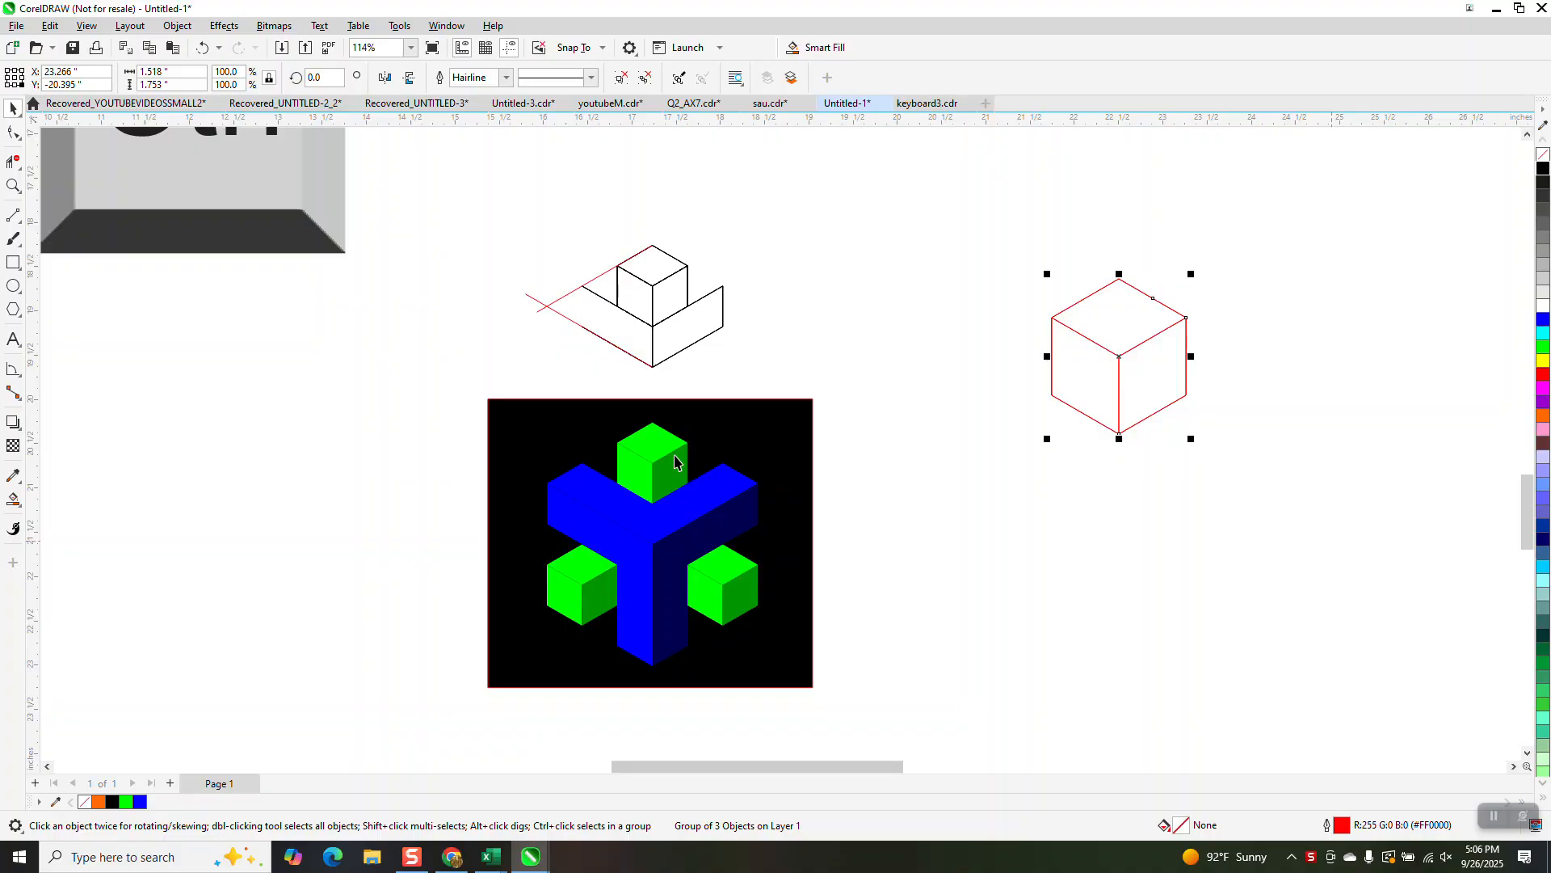
# - Try making a copy of the cube scaled to 200% from its lower-right corner
pyautogui.doubleClick(228, 72)
pyautogui.write('200')
pyautogui.press('Return')
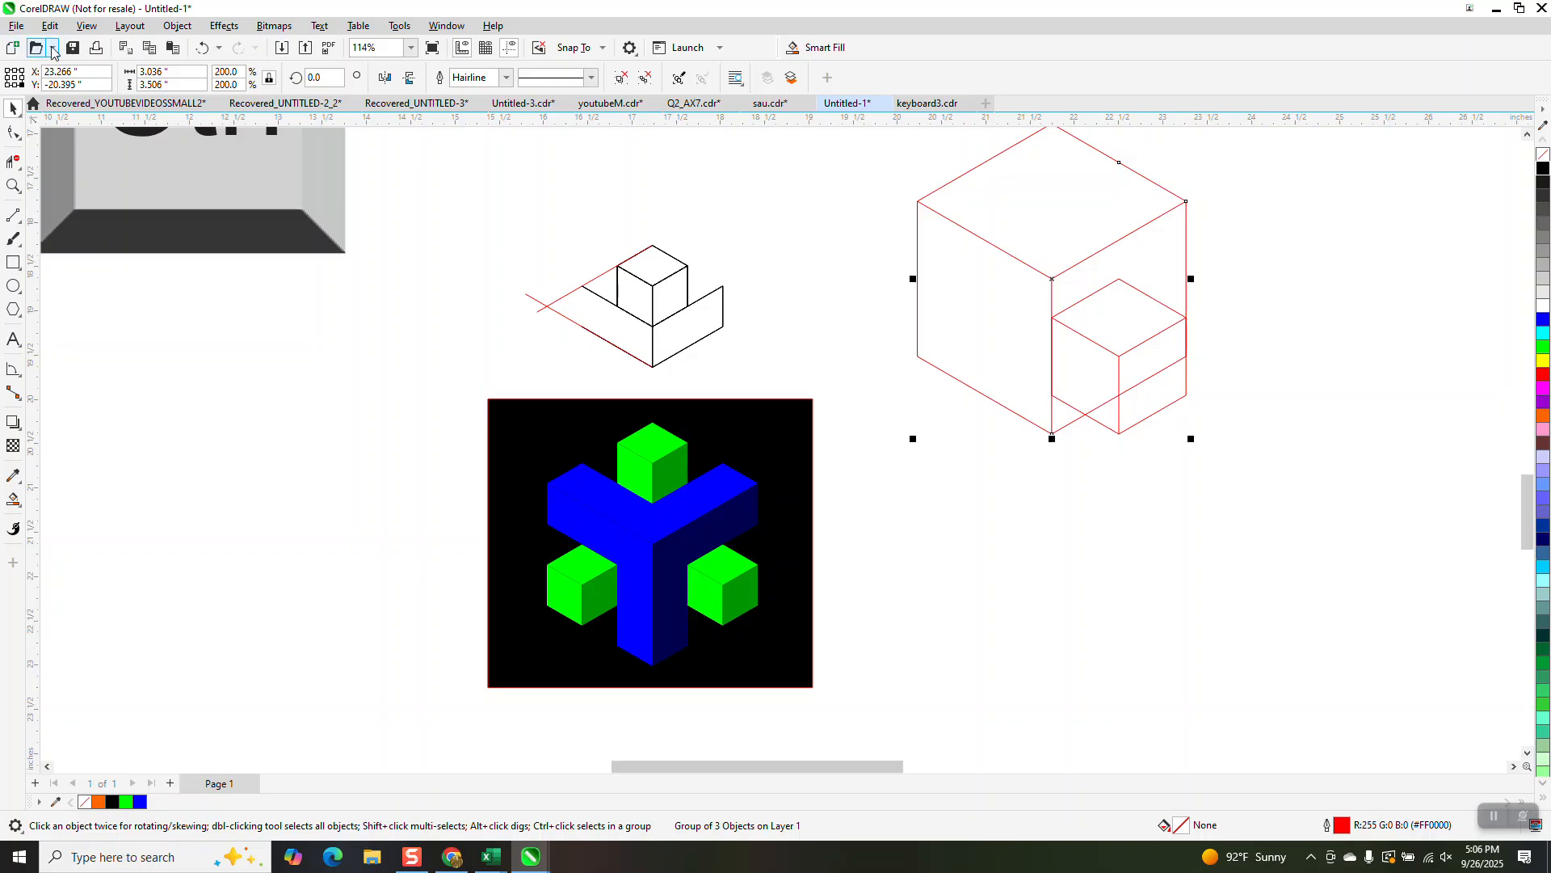
pyautogui.click(202, 47)
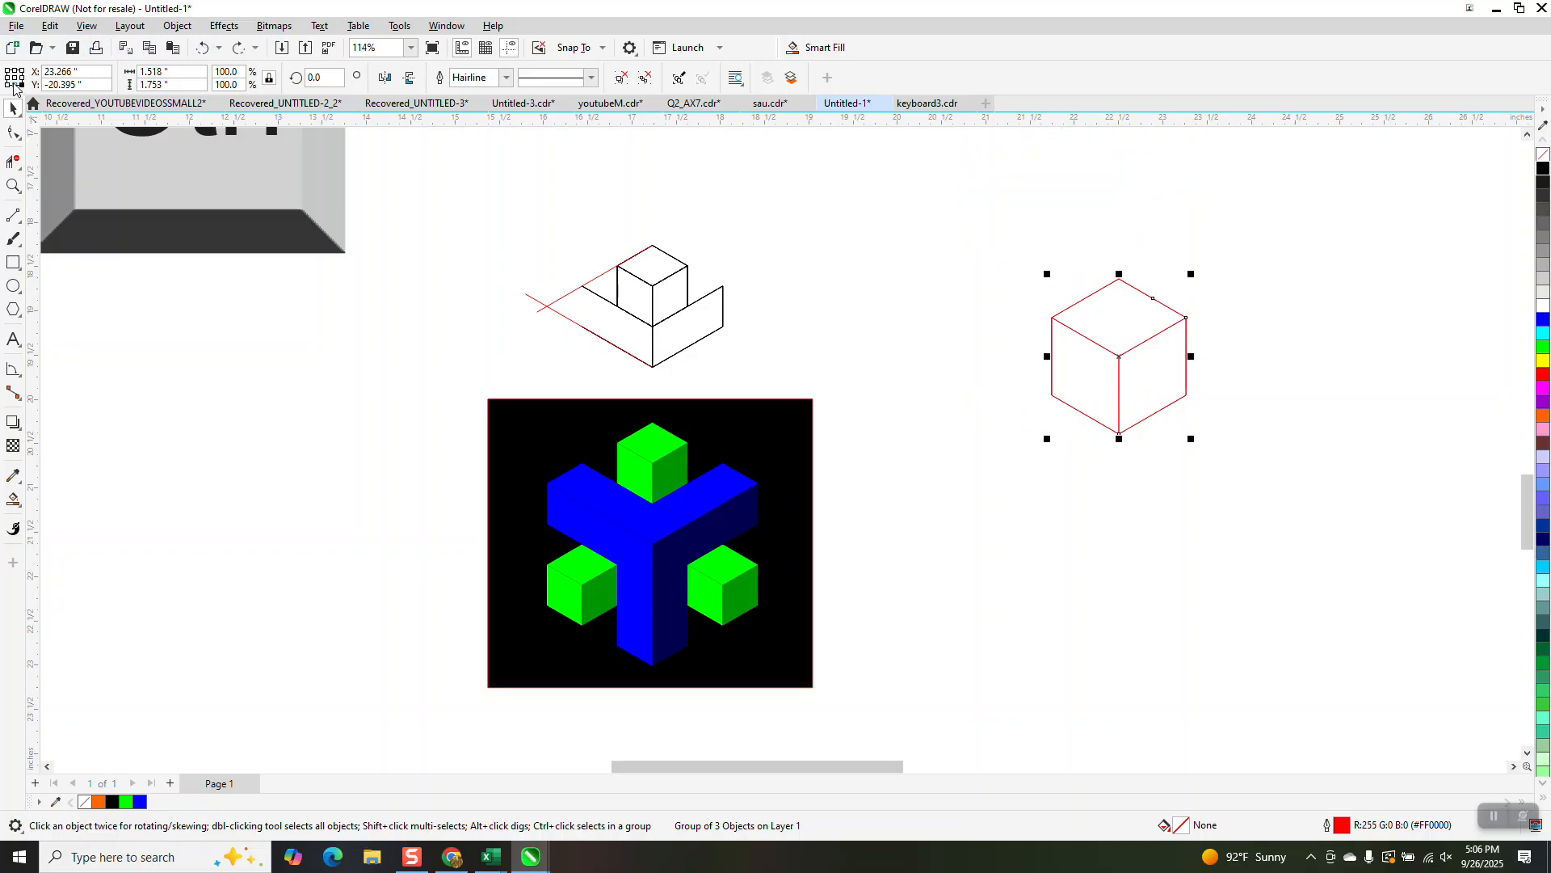
# - Set the object origin to the center and select the whole cube drawing
pyautogui.click(17, 80)
pyautogui.moveTo(1002, 237); pyautogui.dragTo(1274, 522)
pyautogui.click(265, 78)
# - Try scaling the original cube to 200% about its center
pyautogui.doubleClick(226, 72)
pyautogui.write('200')
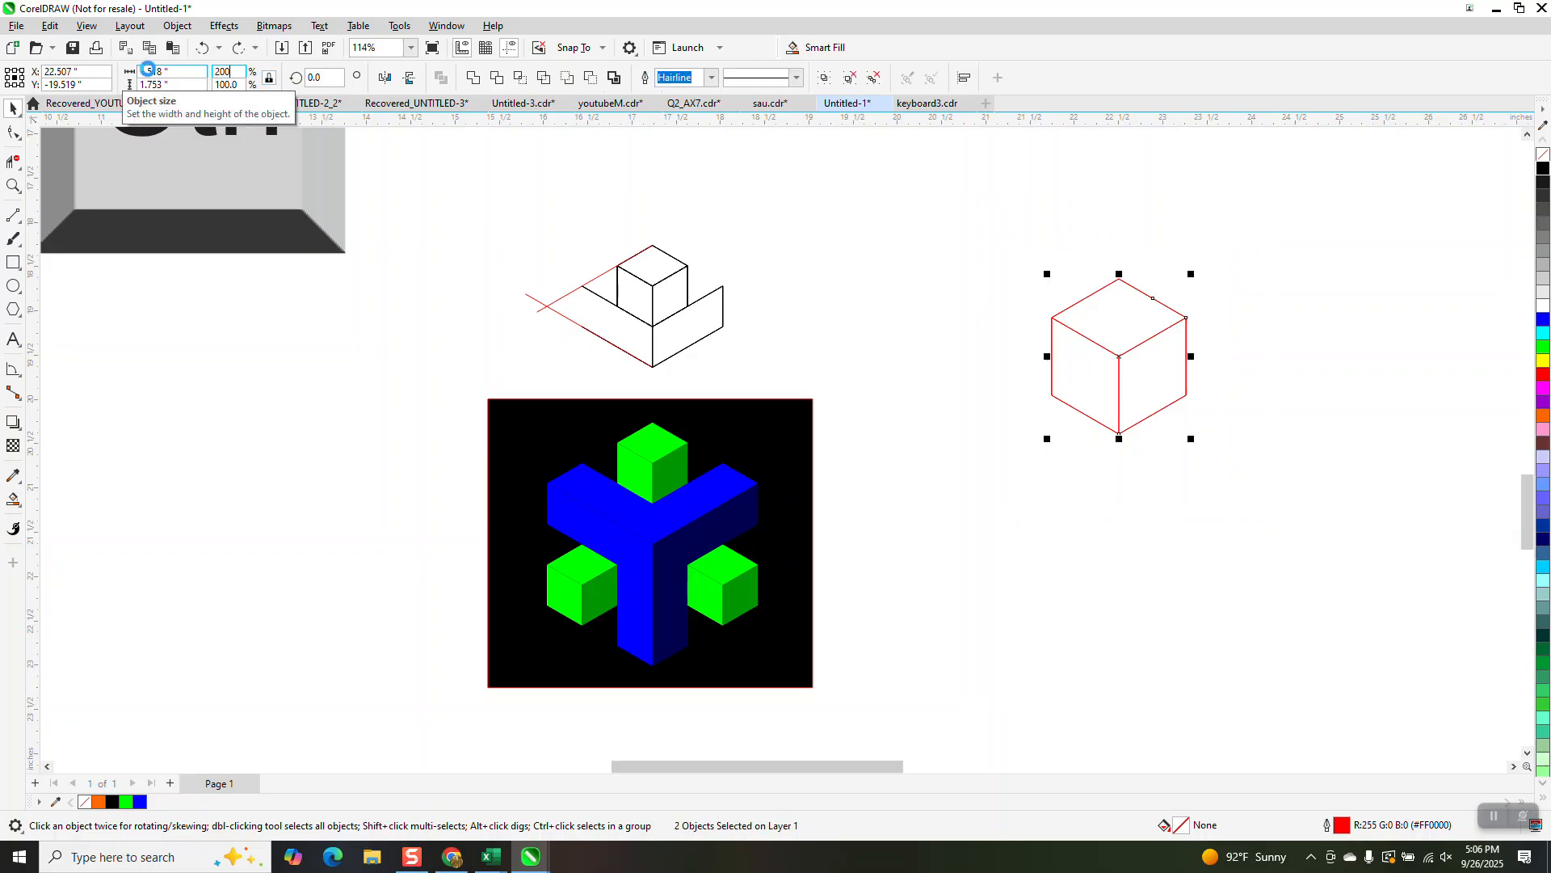
pyautogui.press('Return')
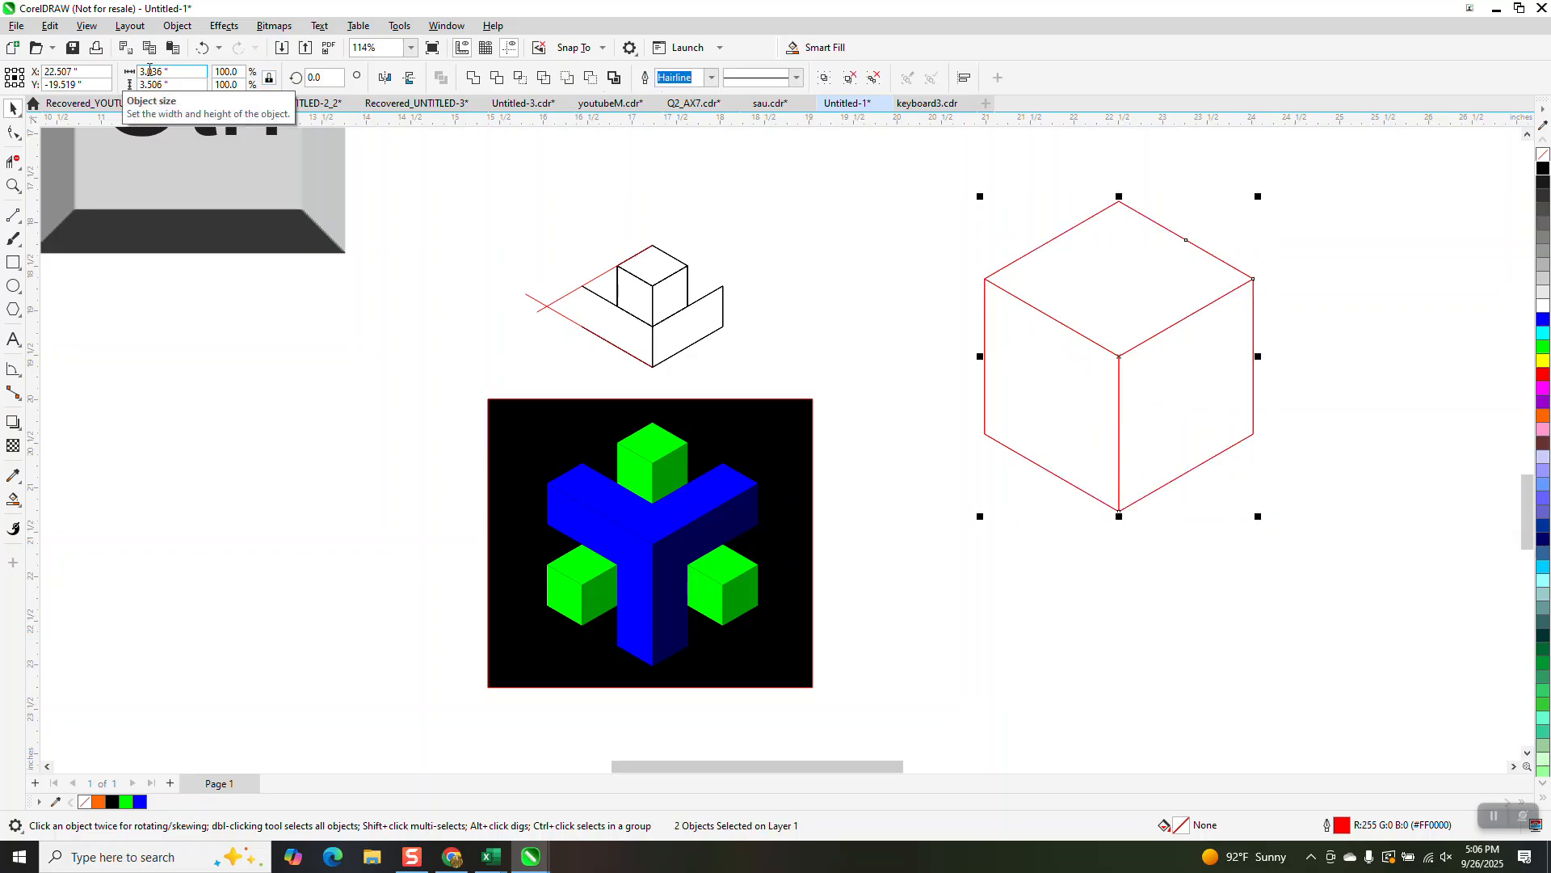
pyautogui.click(204, 51)
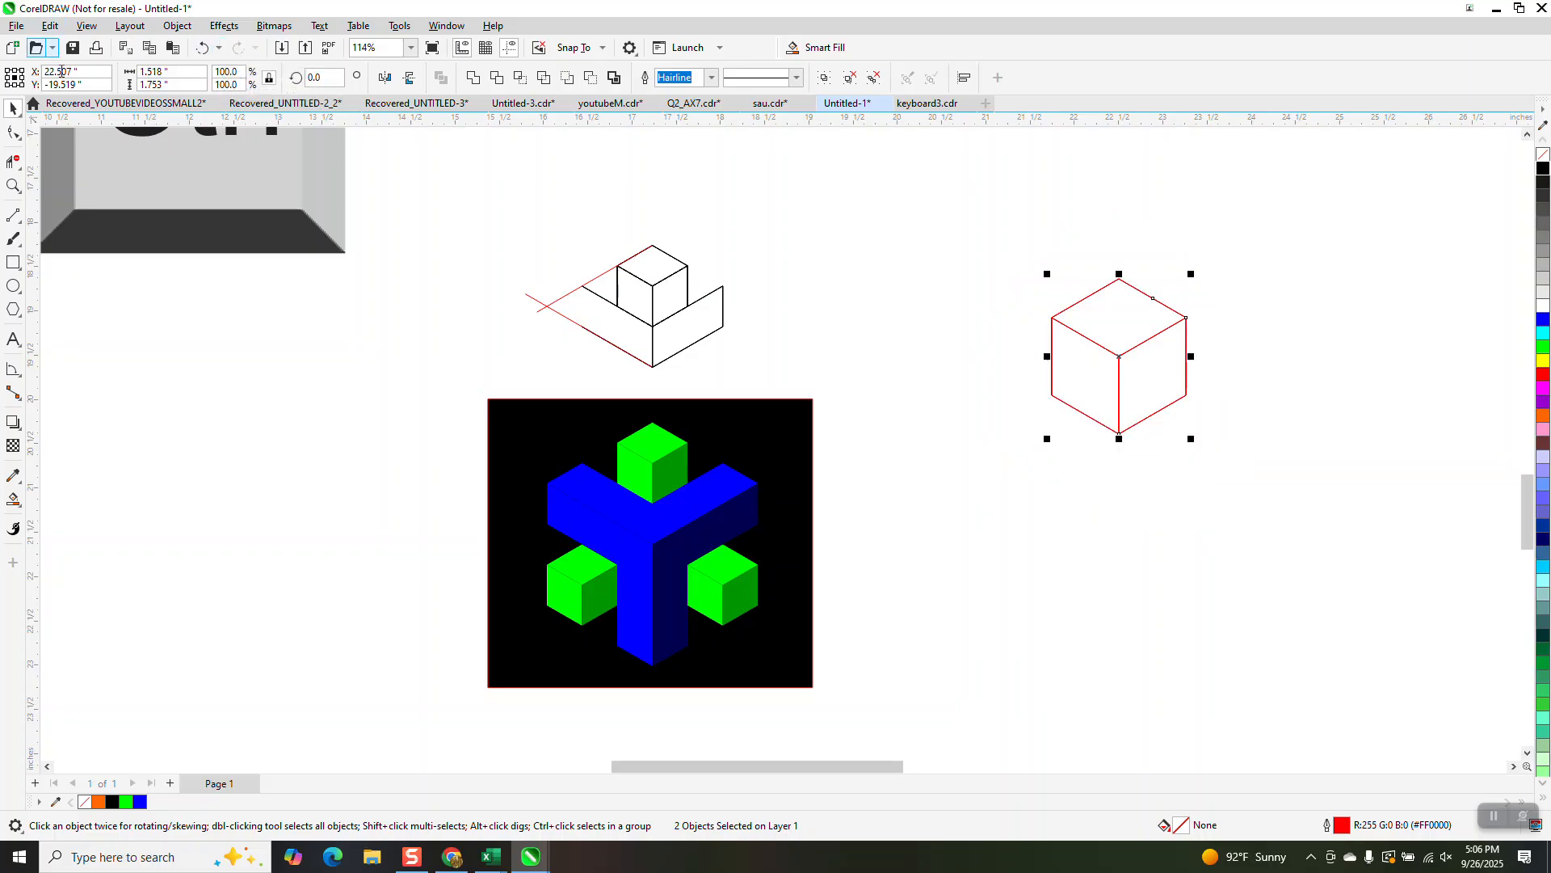
# - Create a copy of the cube scaled to 200% around the same center, keeping the original
pyautogui.doubleClick(226, 72)
pyautogui.write('200')
pyautogui.press('Return')
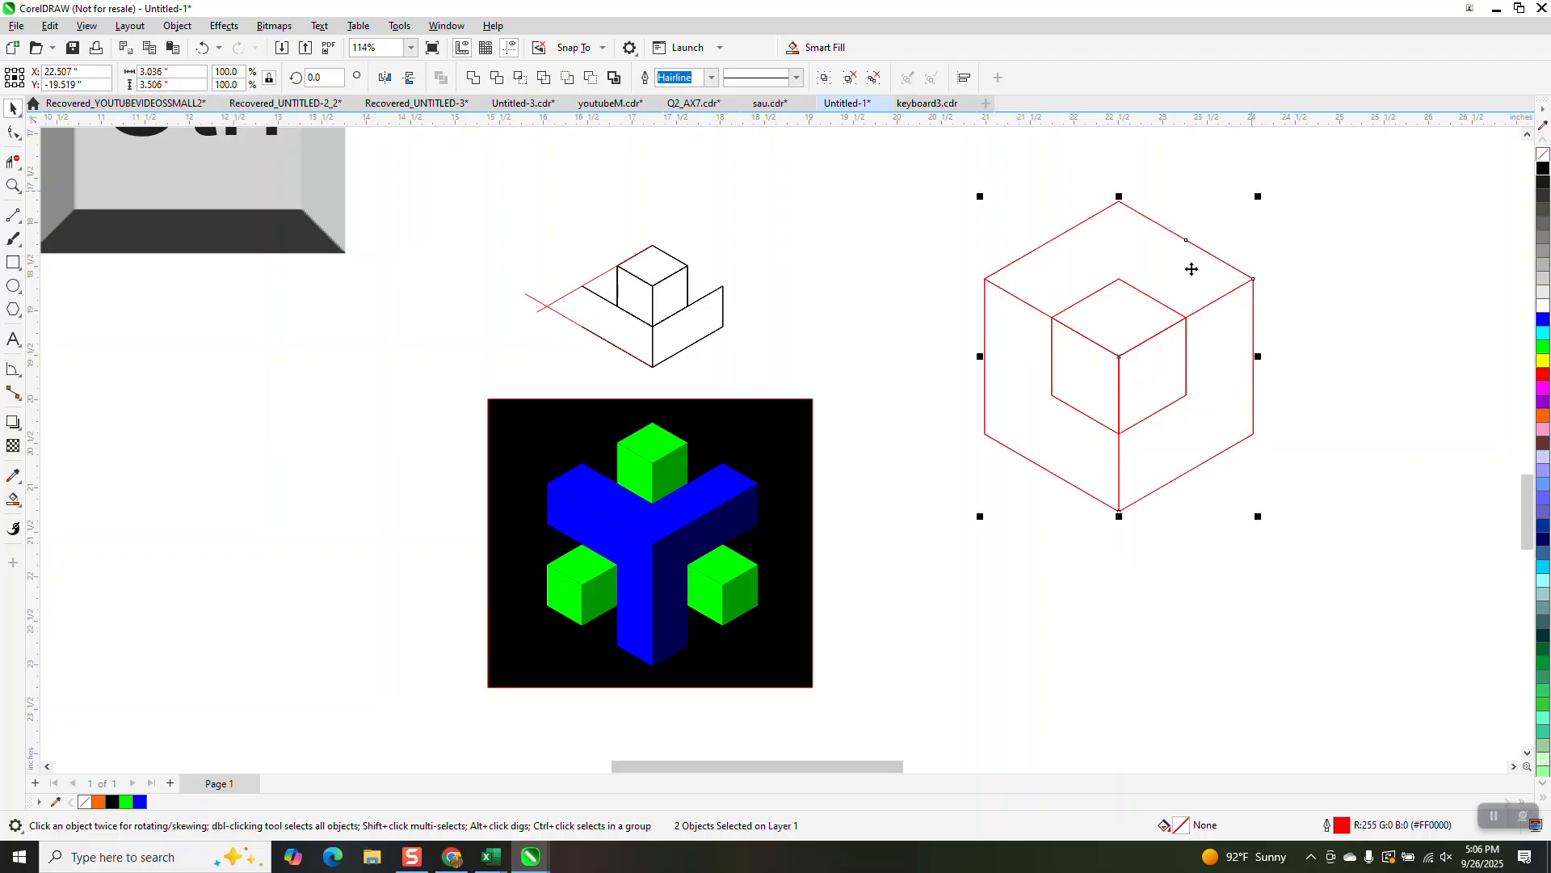
# - Draw a line along the small cube's lower-left edge and extend it past the large cube, to about 2.69 in wide
pyautogui.click(18, 223)
pyautogui.click(73, 234)
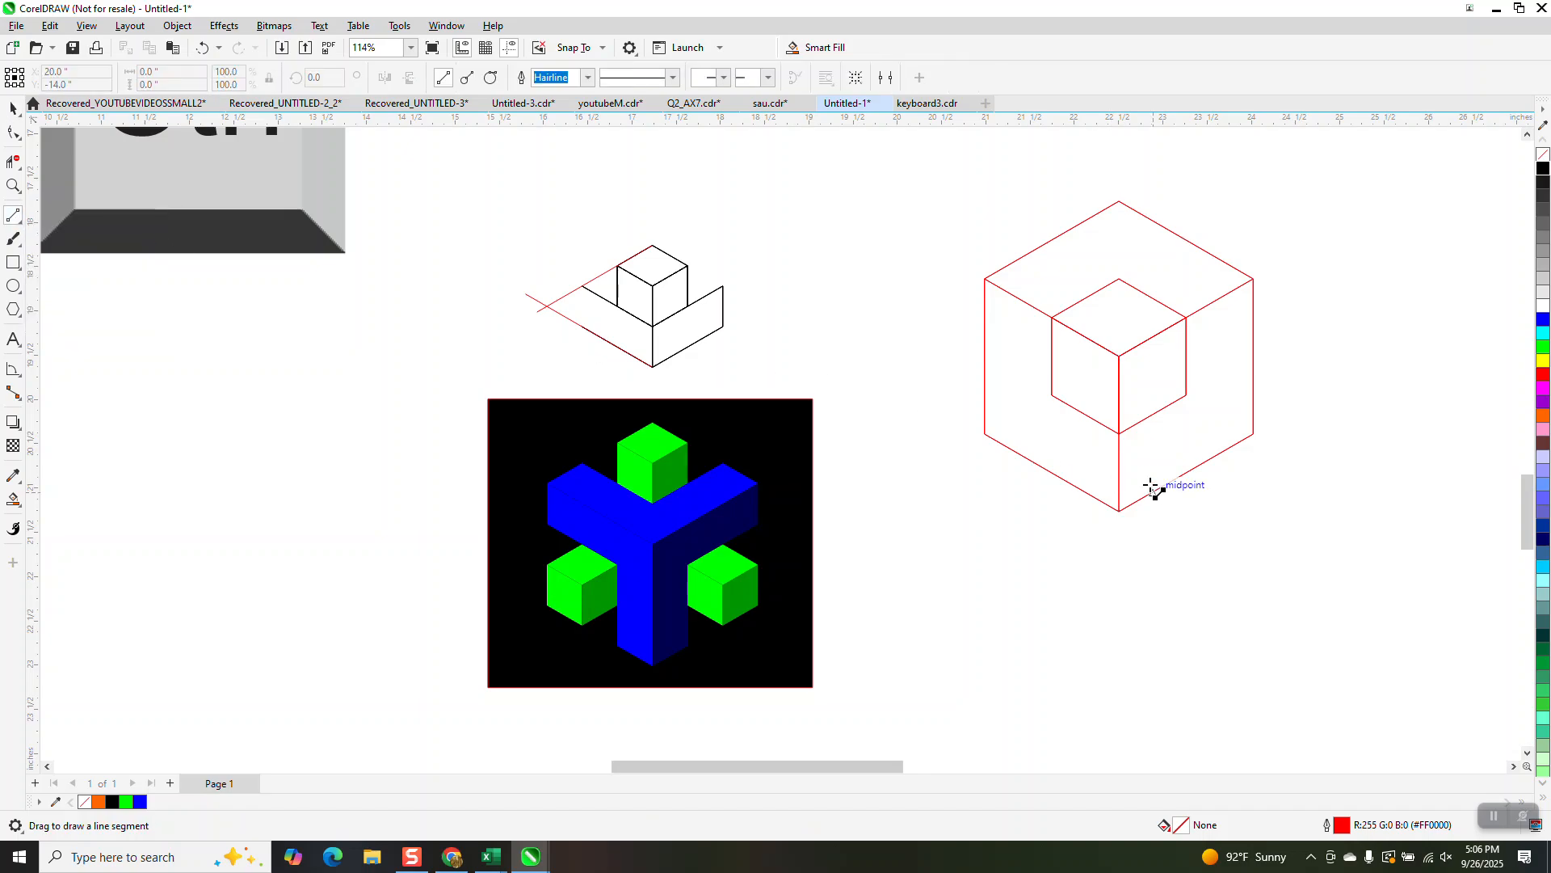
pyautogui.moveTo(1120, 434); pyautogui.dragTo(1051, 393)
pyautogui.click(13, 107)
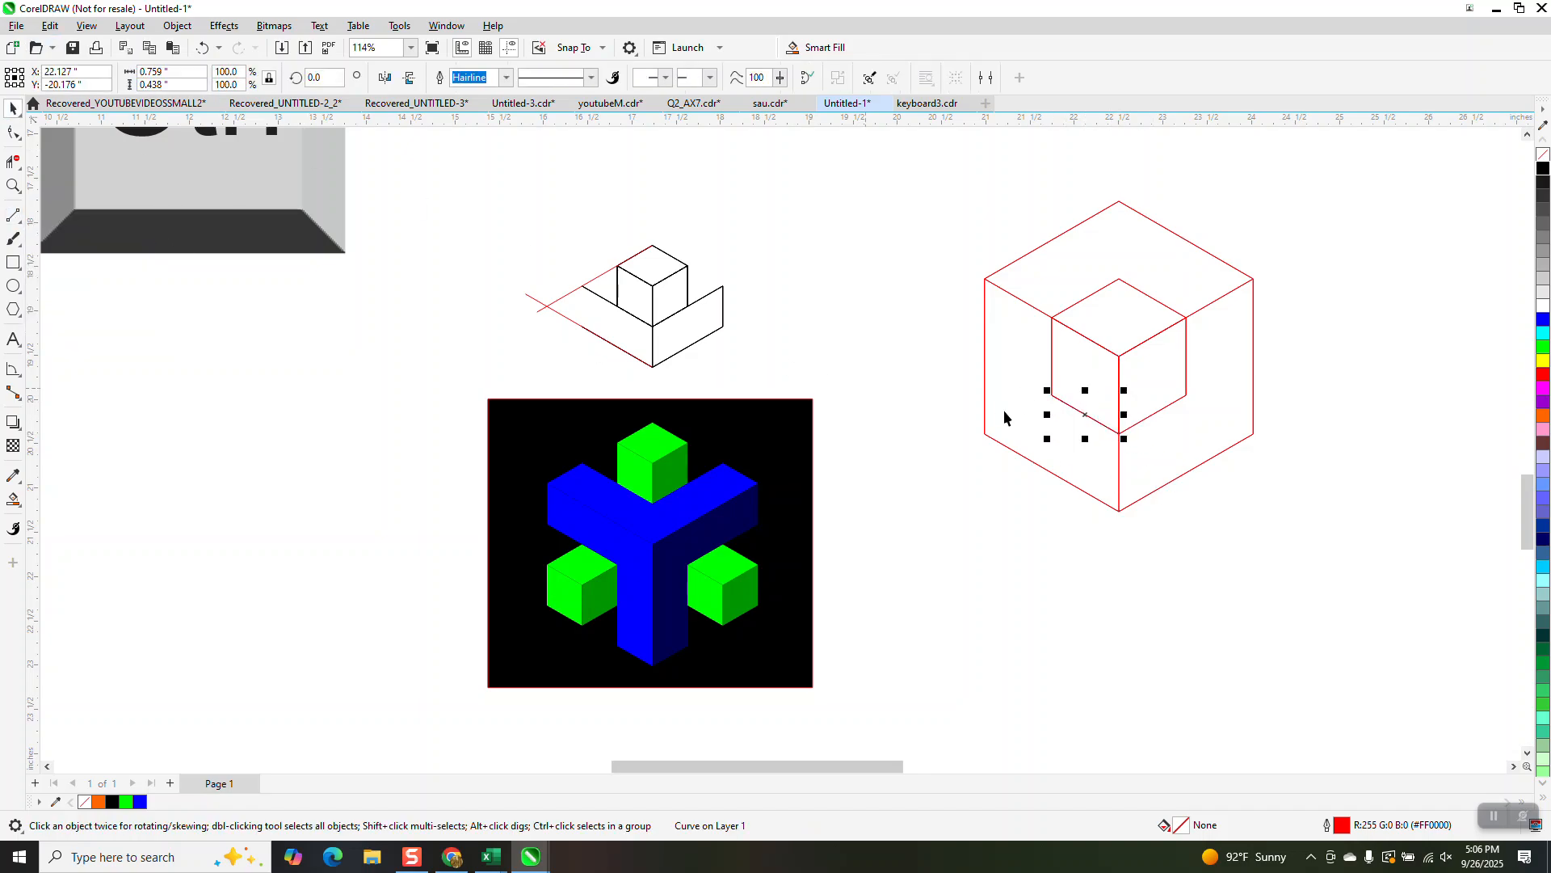
pyautogui.moveTo(1046, 391); pyautogui.dragTo(795, 298)
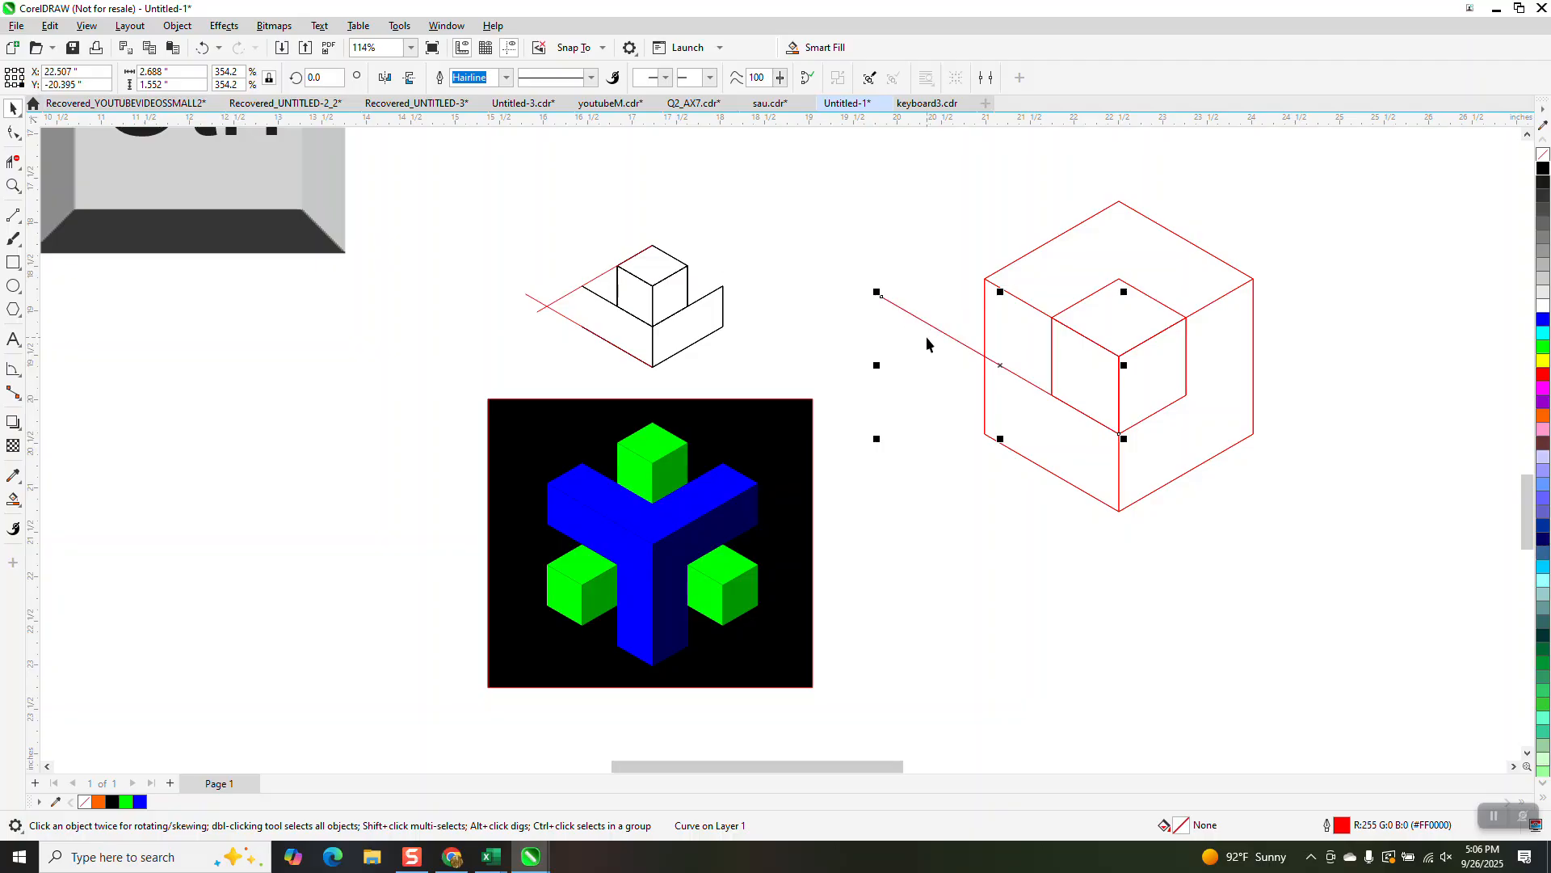
# - Mirror a copy of the extended line horizontally so it runs outward from the small cube's bottom corner along its lower-right edge
pyautogui.click(410, 77)
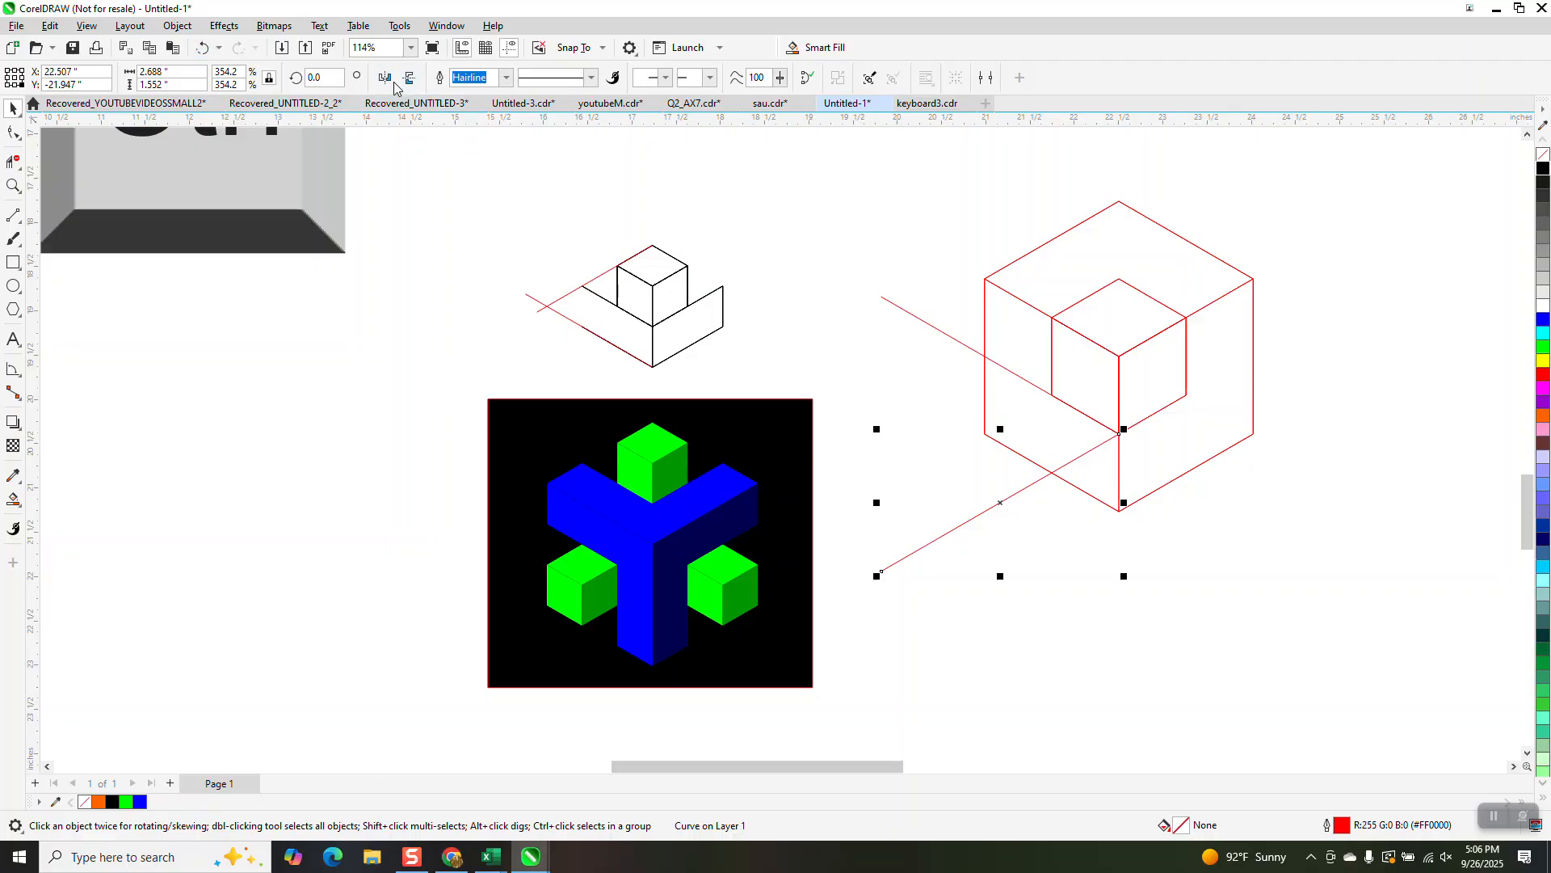
pyautogui.click(207, 45)
pyautogui.click(385, 78)
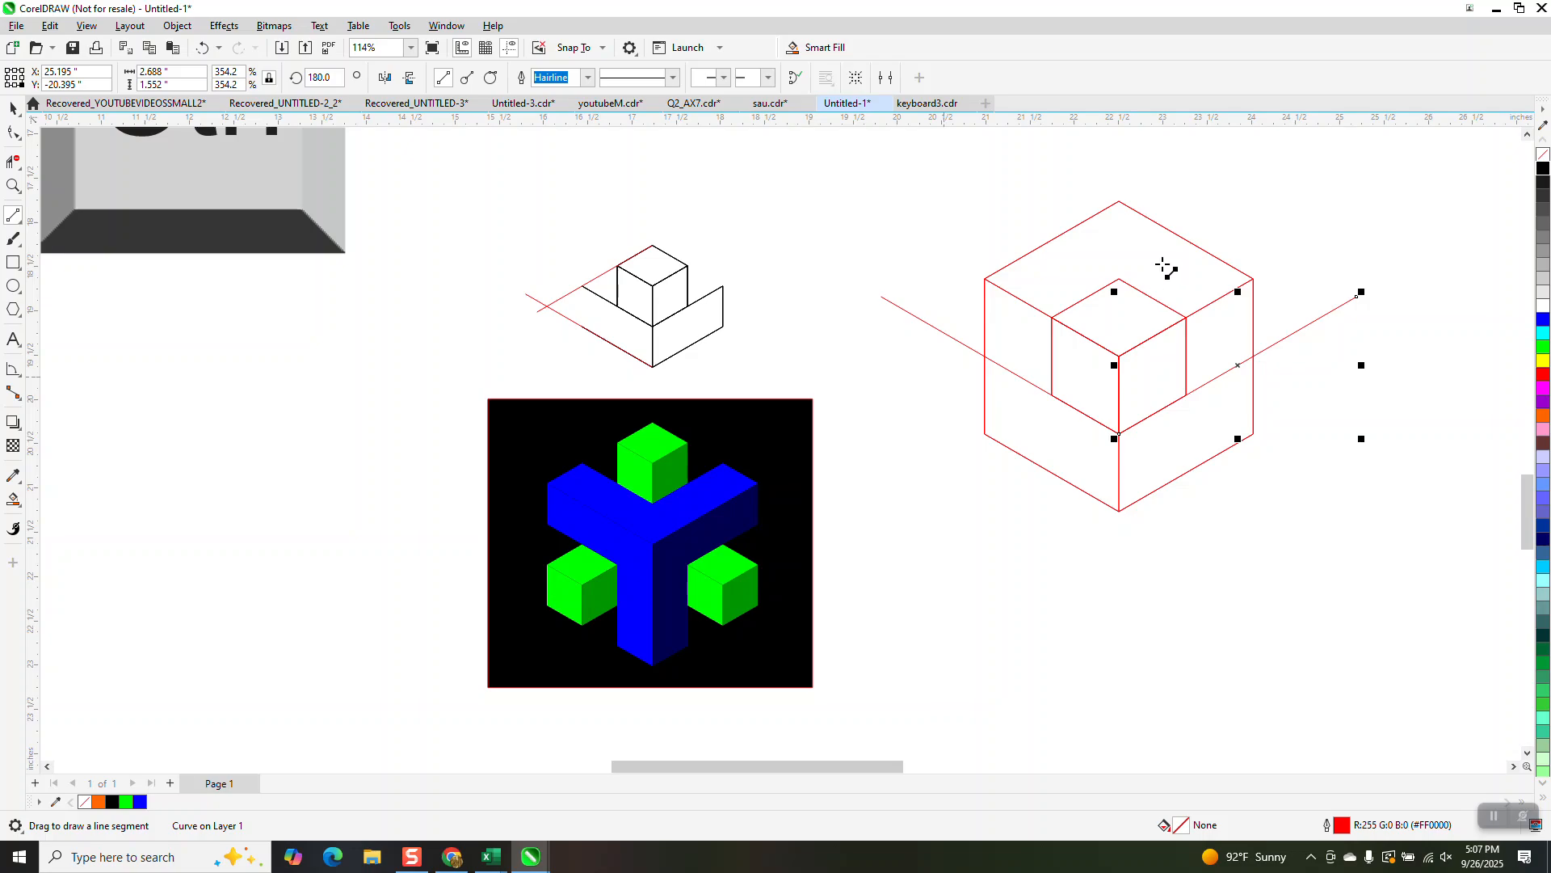
# - Draw a line along the large cube's upper-left edge and extend it down and outward to about 3.52 in wide
pyautogui.moveTo(1120, 202); pyautogui.dragTo(985, 279)
pyautogui.click(14, 108)
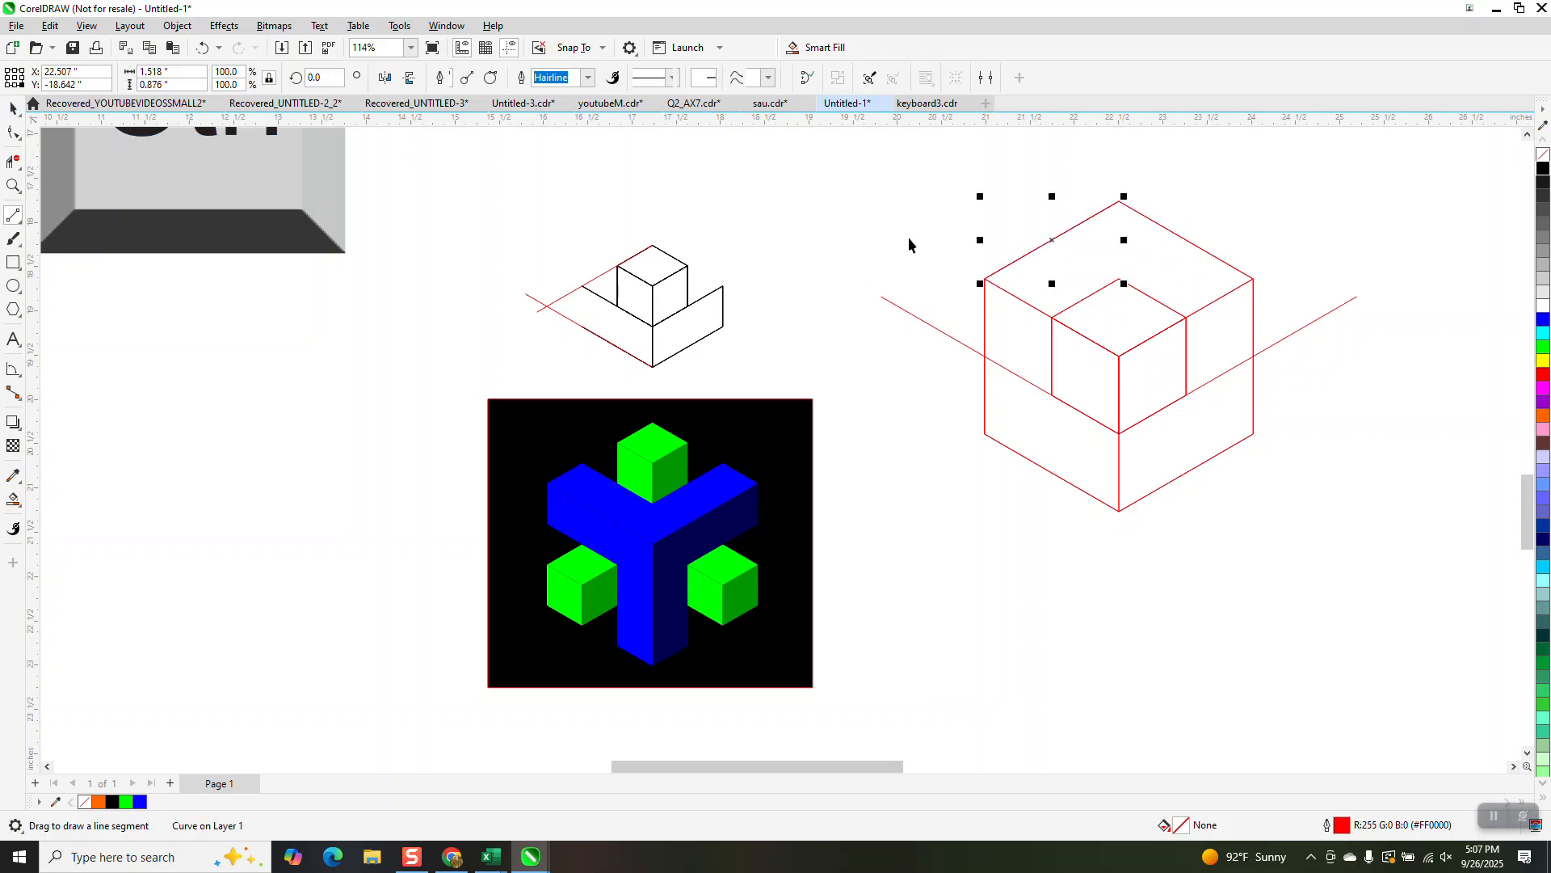
pyautogui.moveTo(980, 283); pyautogui.dragTo(809, 422)
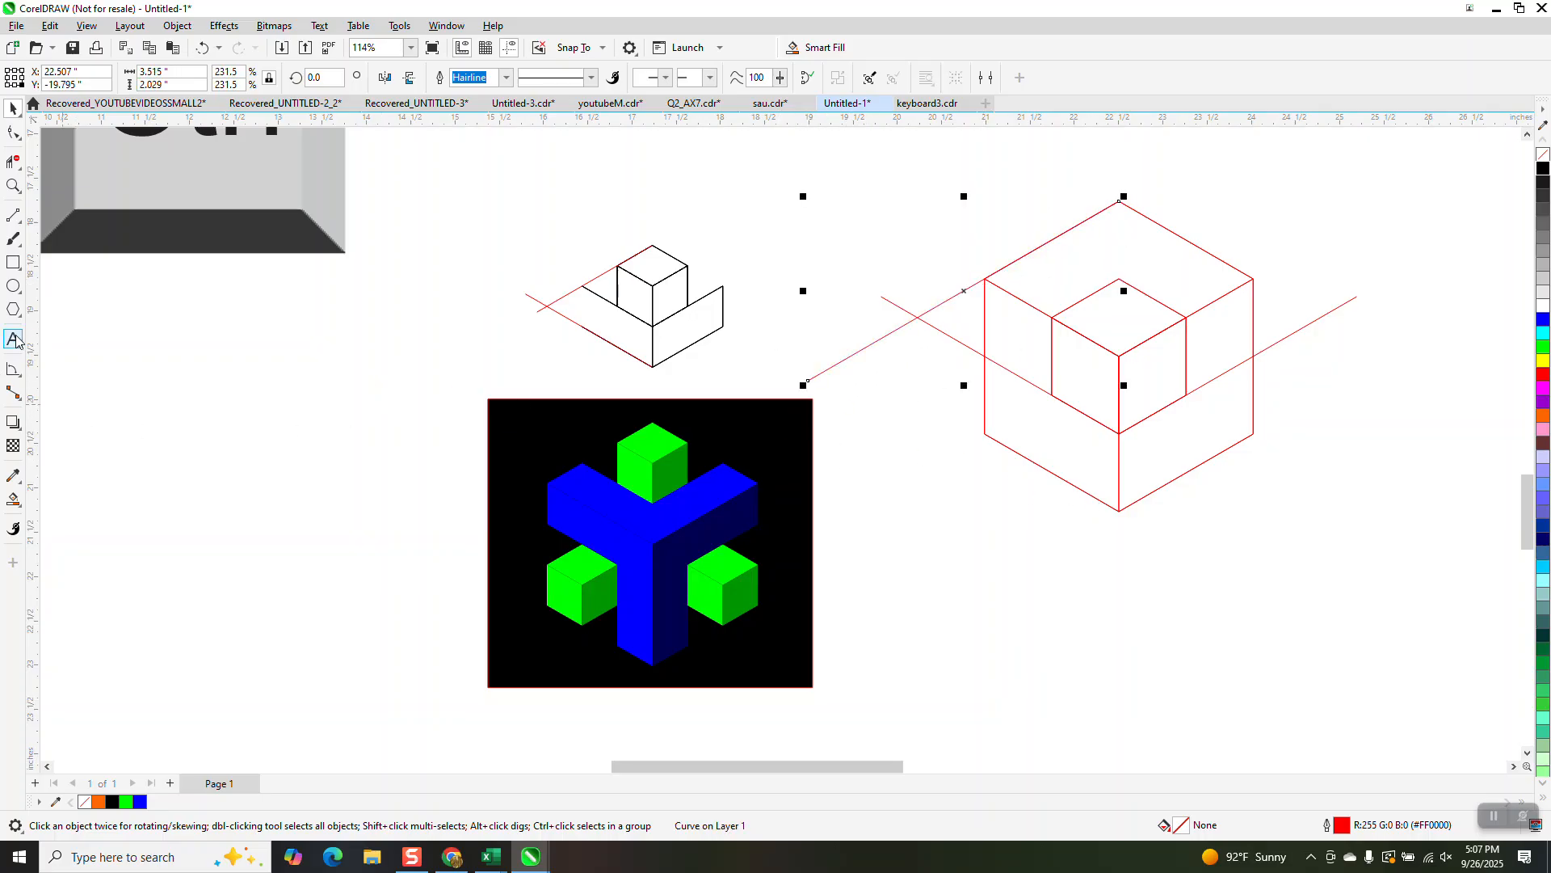
# - Draw a line along the large cube's lower-left edge and extend it up and outward to about 3.38 in wide
pyautogui.click(13, 215)
pyautogui.moveTo(1119, 510)
pyautogui.mouseDown()
pyautogui.moveTo(1032, 453)
pyautogui.moveTo(984, 444)
pyautogui.moveTo(800, 301)
pyautogui.moveTo(781, 364)
pyautogui.moveTo(904, 399)
pyautogui.moveTo(931, 465)
pyautogui.moveTo(984, 433)
pyautogui.mouseUp()
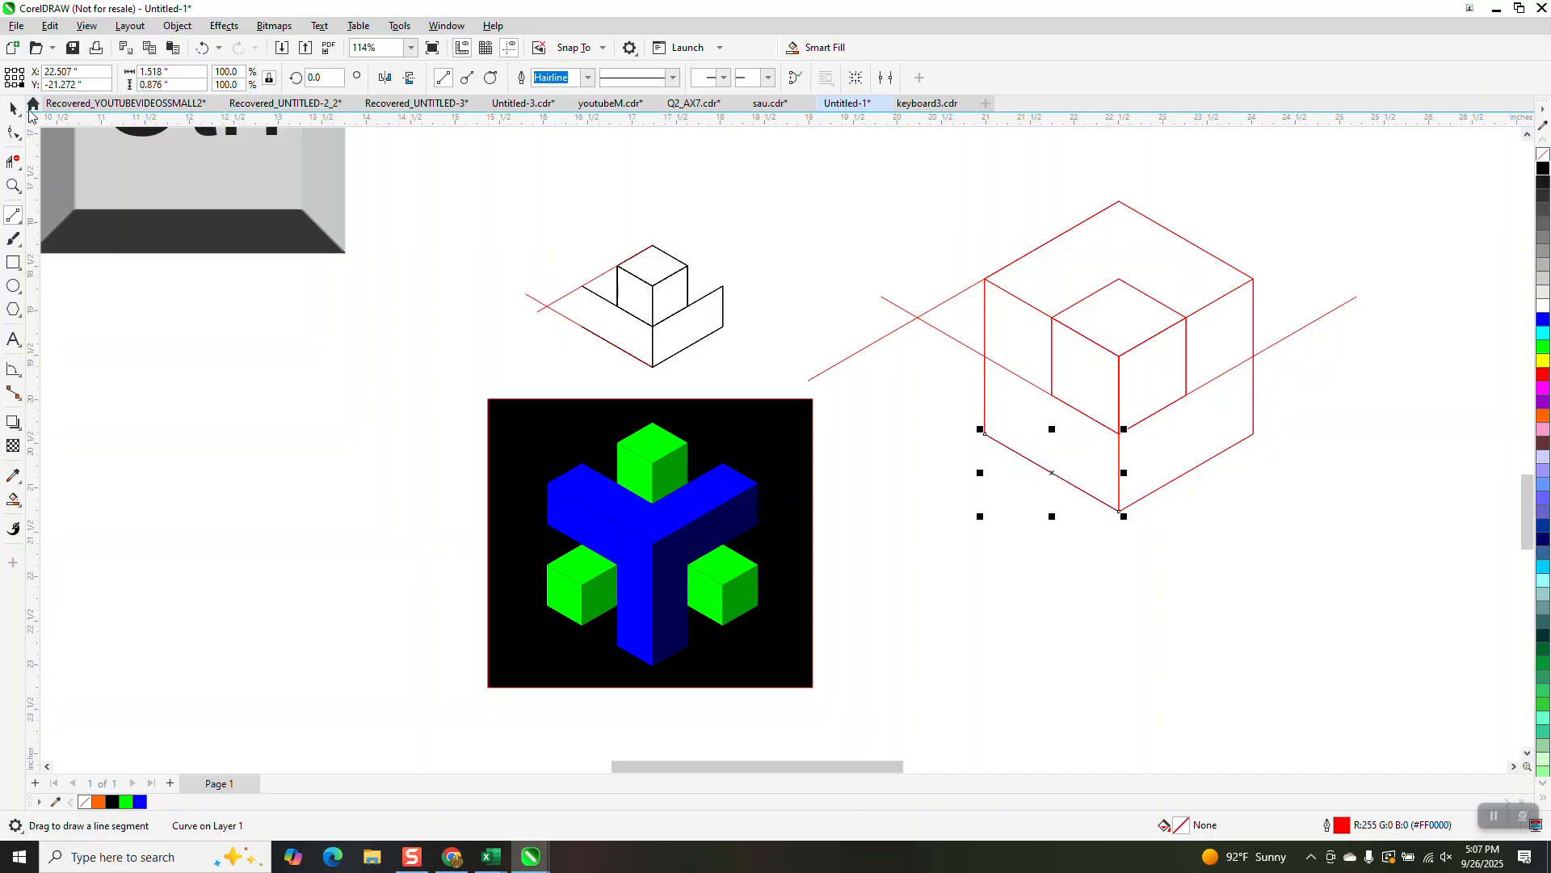
pyautogui.click(12, 108)
pyautogui.moveTo(980, 430); pyautogui.dragTo(797, 343)
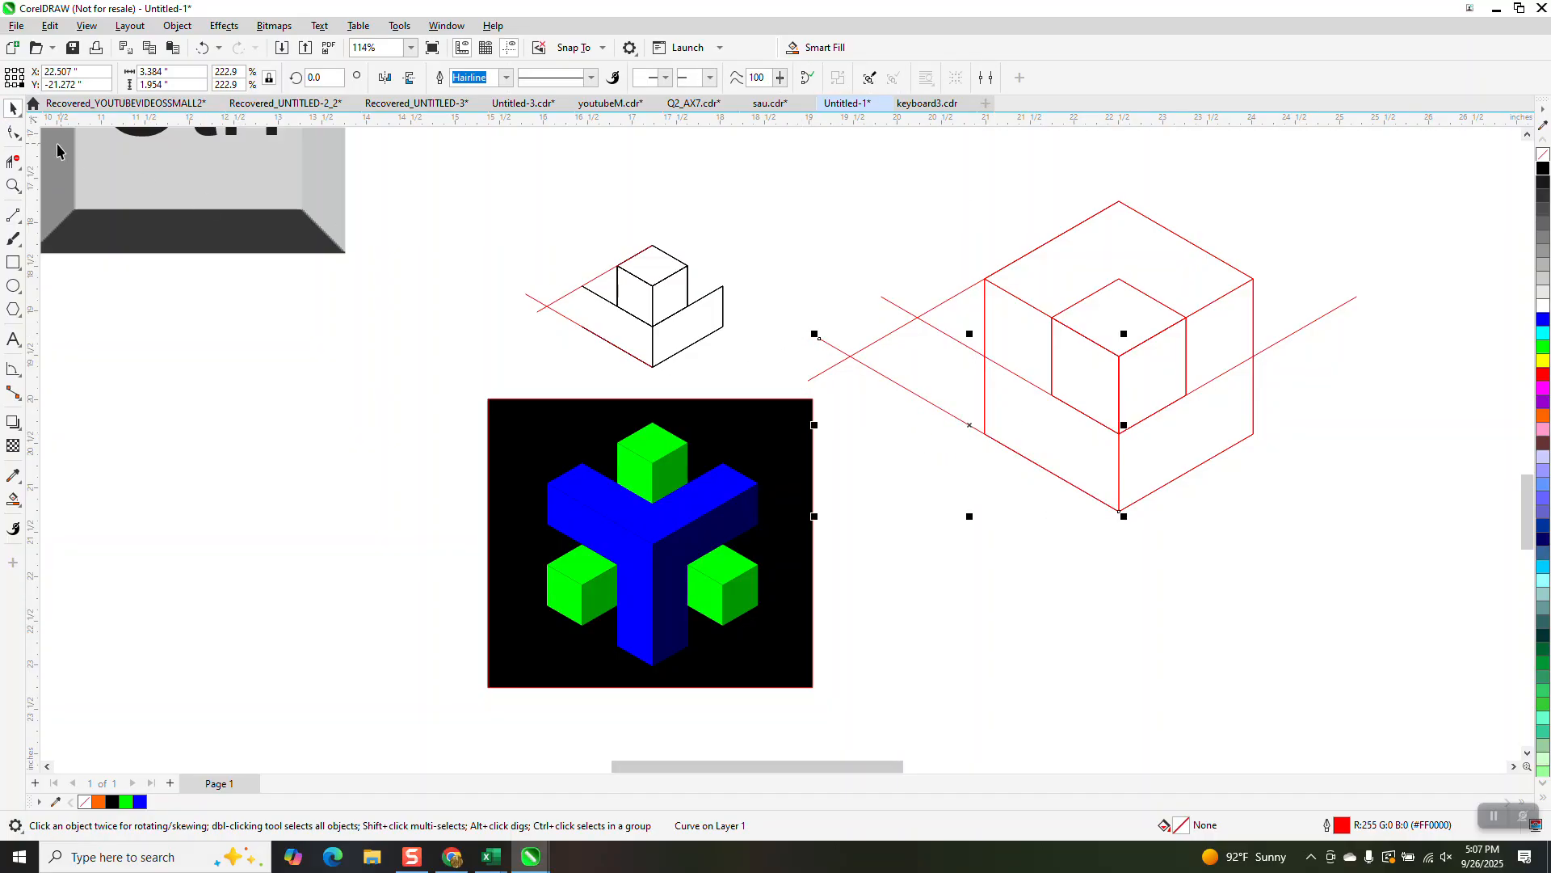
# - Delete the segment of the large cube's left vertical edge that lies between the two parallel extended lines
pyautogui.click(14, 162)
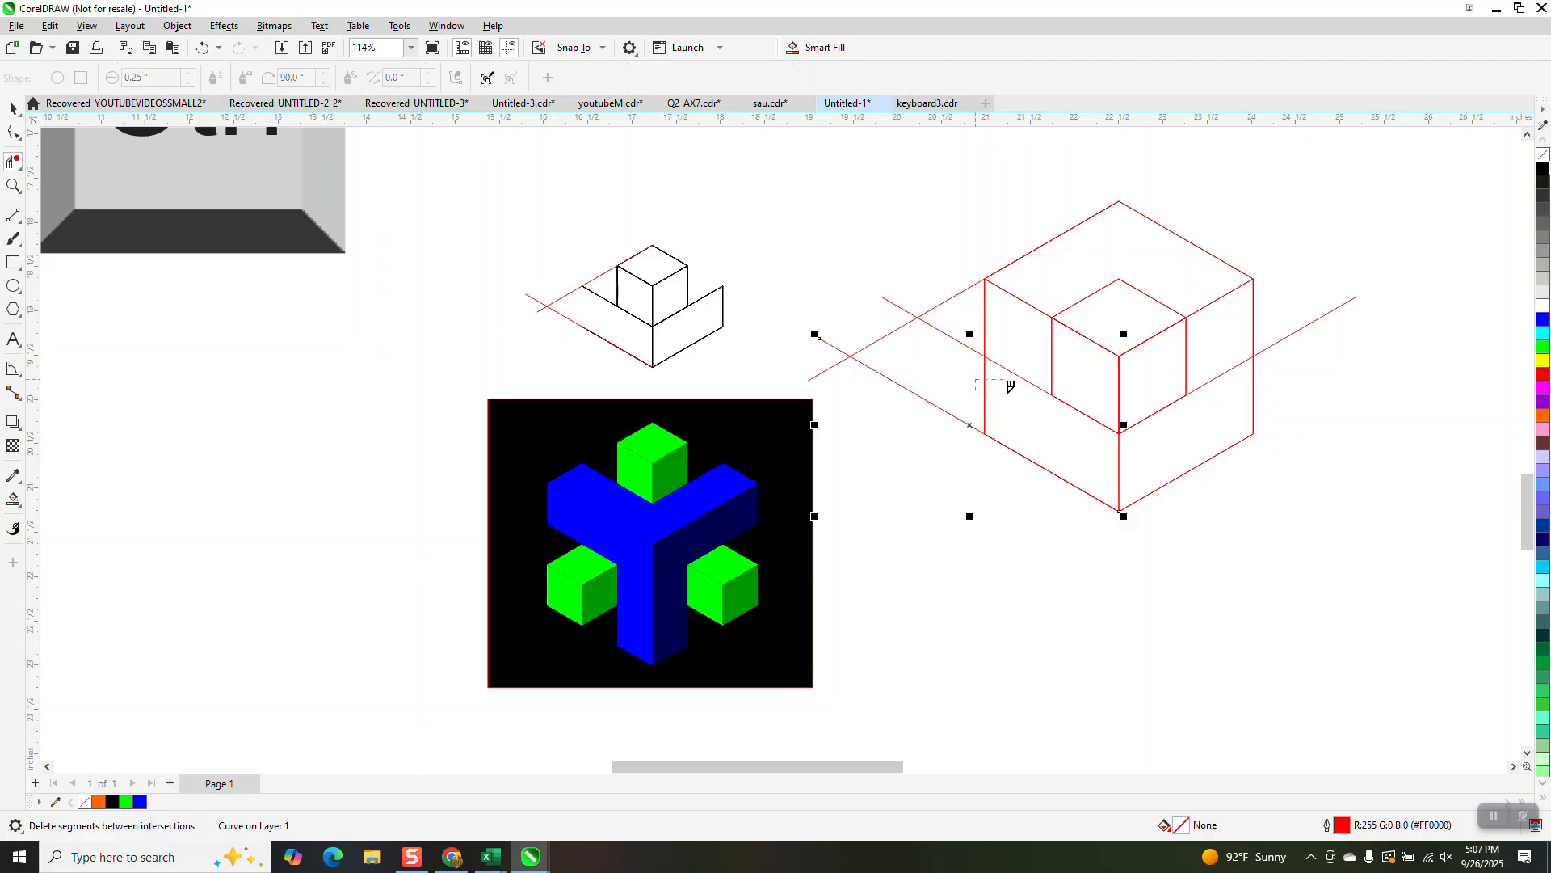
pyautogui.scroll(-3, 1007, 392)
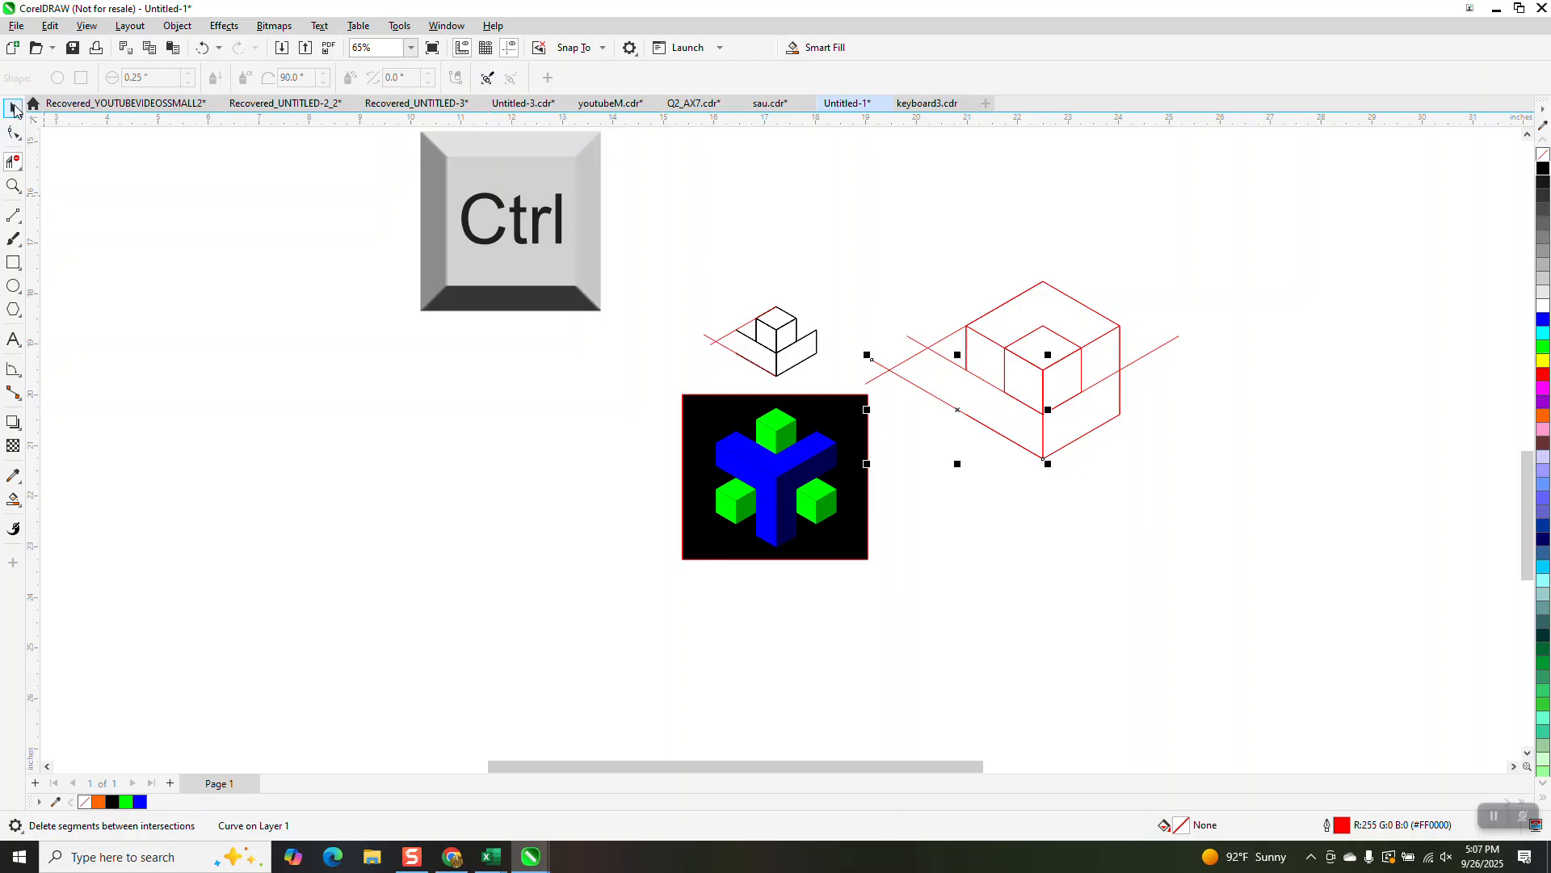
pyautogui.click(12, 107)
# - Smart Fill the lower-left arm region in green without an outline and nudge the filled shape below the line drawing
pyautogui.click(13, 499)
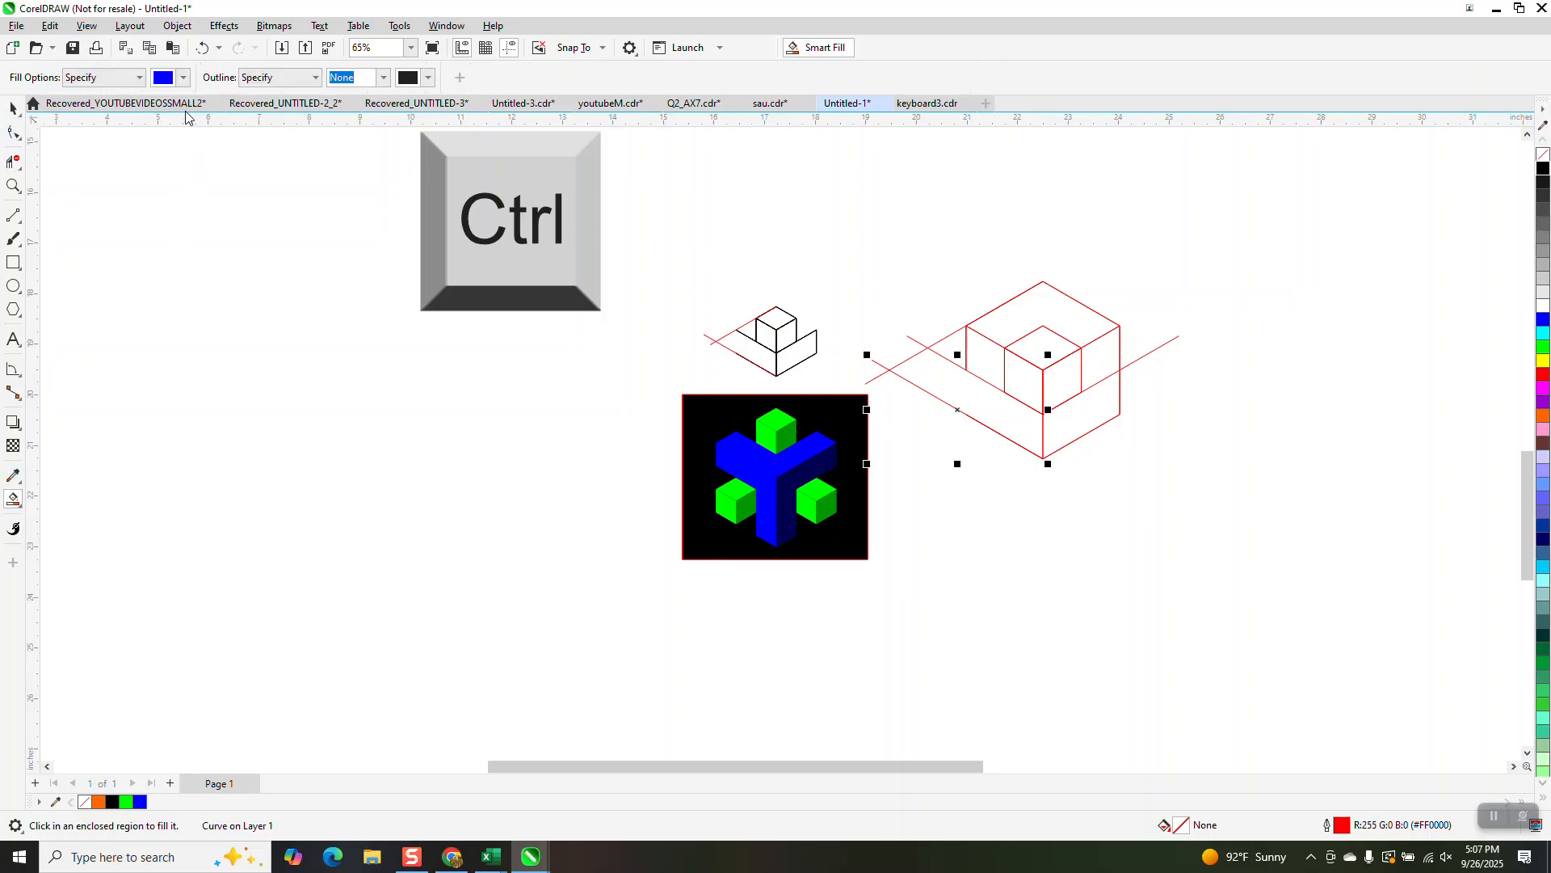
pyautogui.click(183, 78)
pyautogui.click(271, 179)
pyautogui.click(990, 411)
pyautogui.click(989, 404)
pyautogui.press('Right')
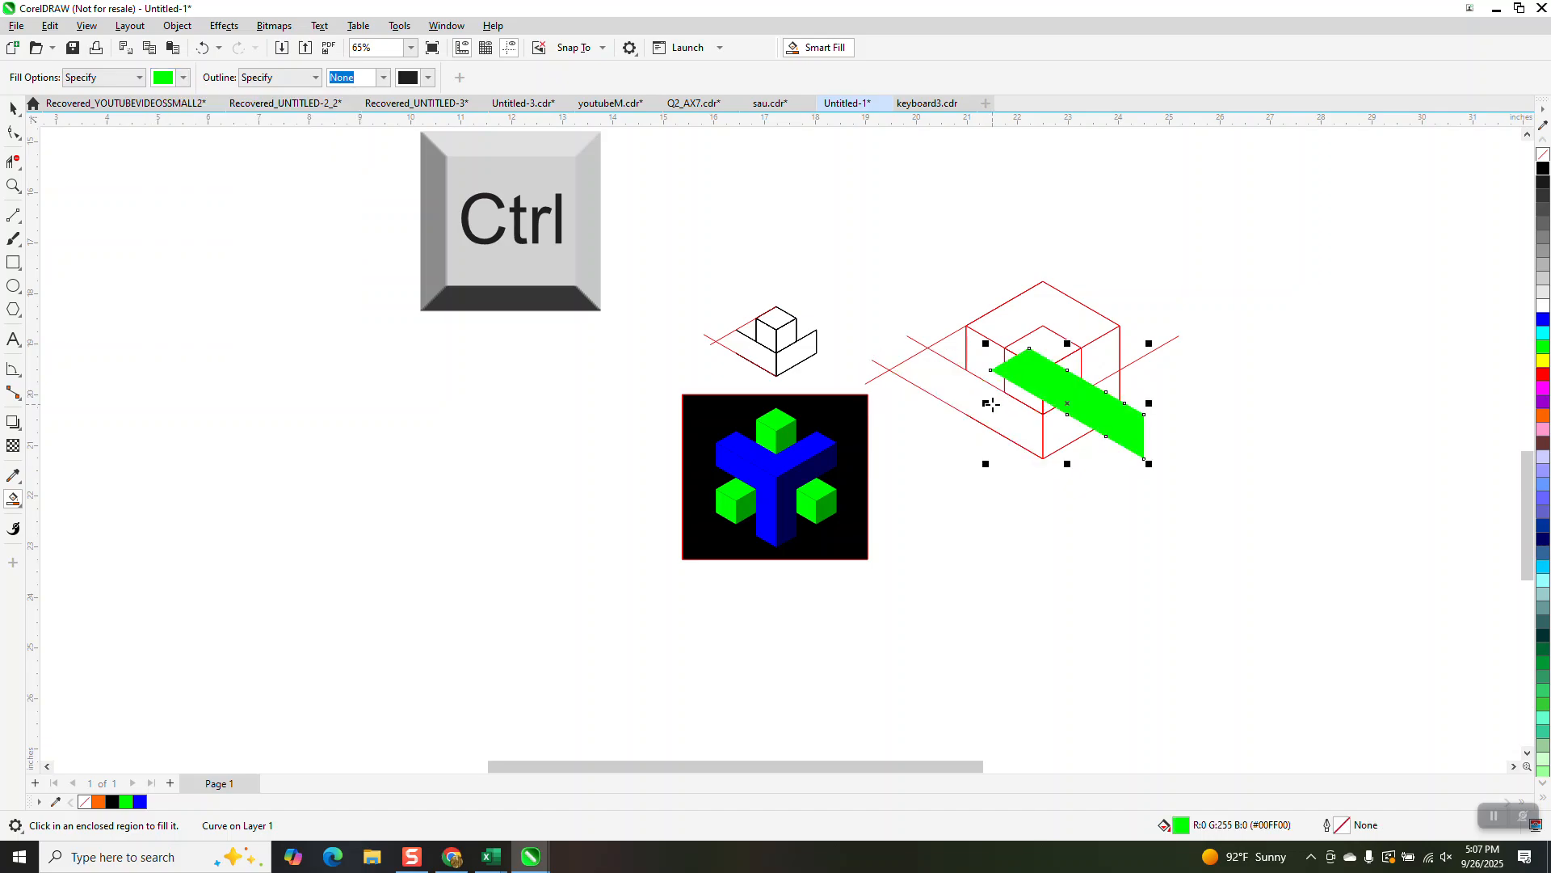
pyautogui.press('Left')
pyautogui.press('Down')
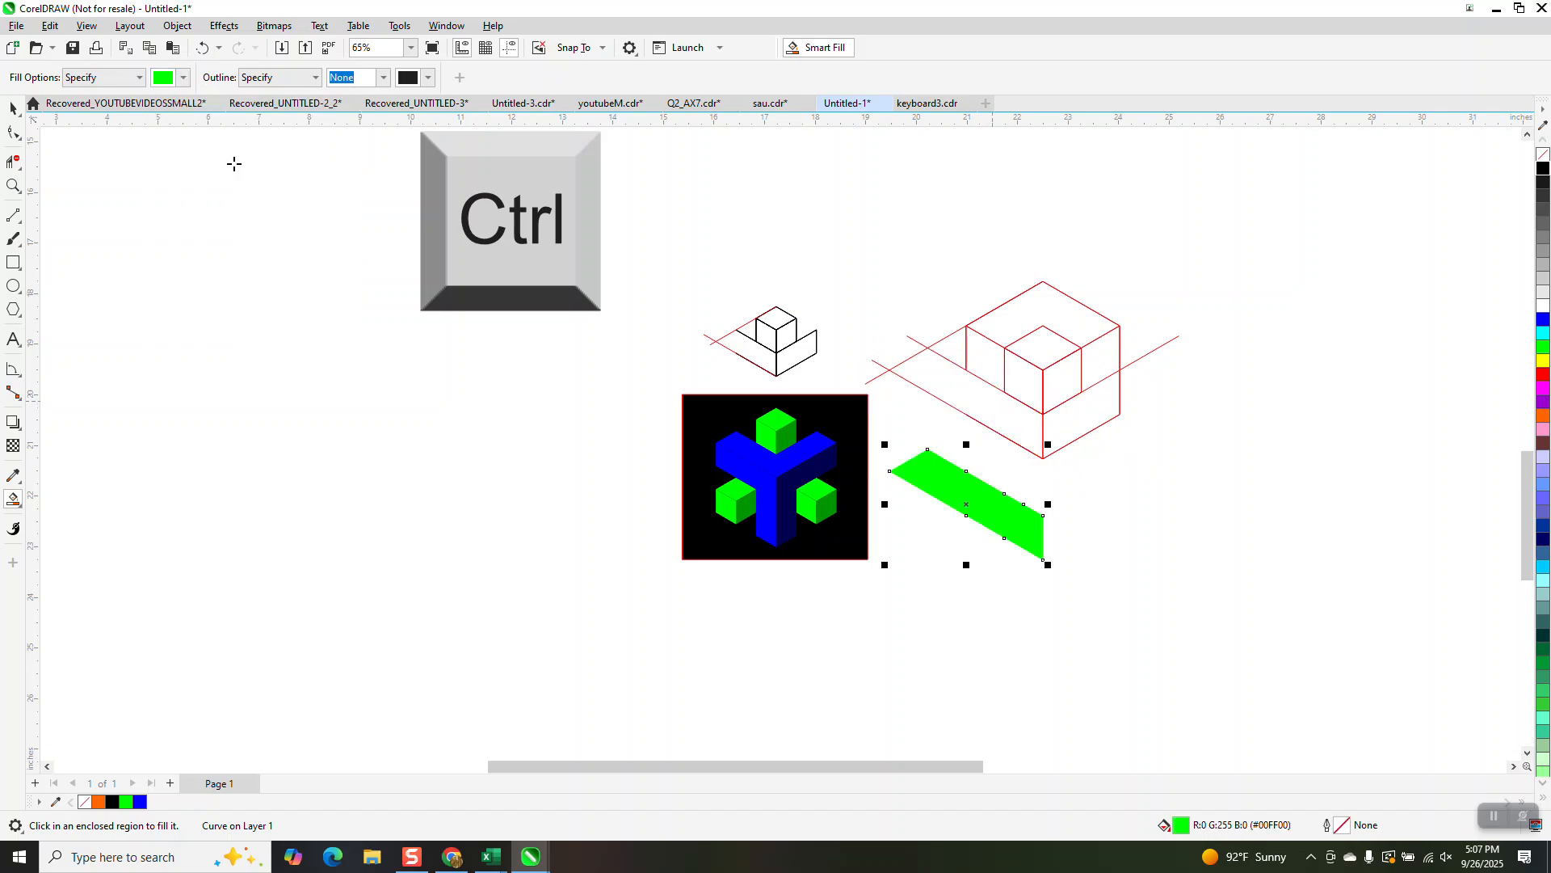
# - Mirror a copy of the green arm horizontally to form a V, and nudge both arms farther down
pyautogui.click(13, 107)
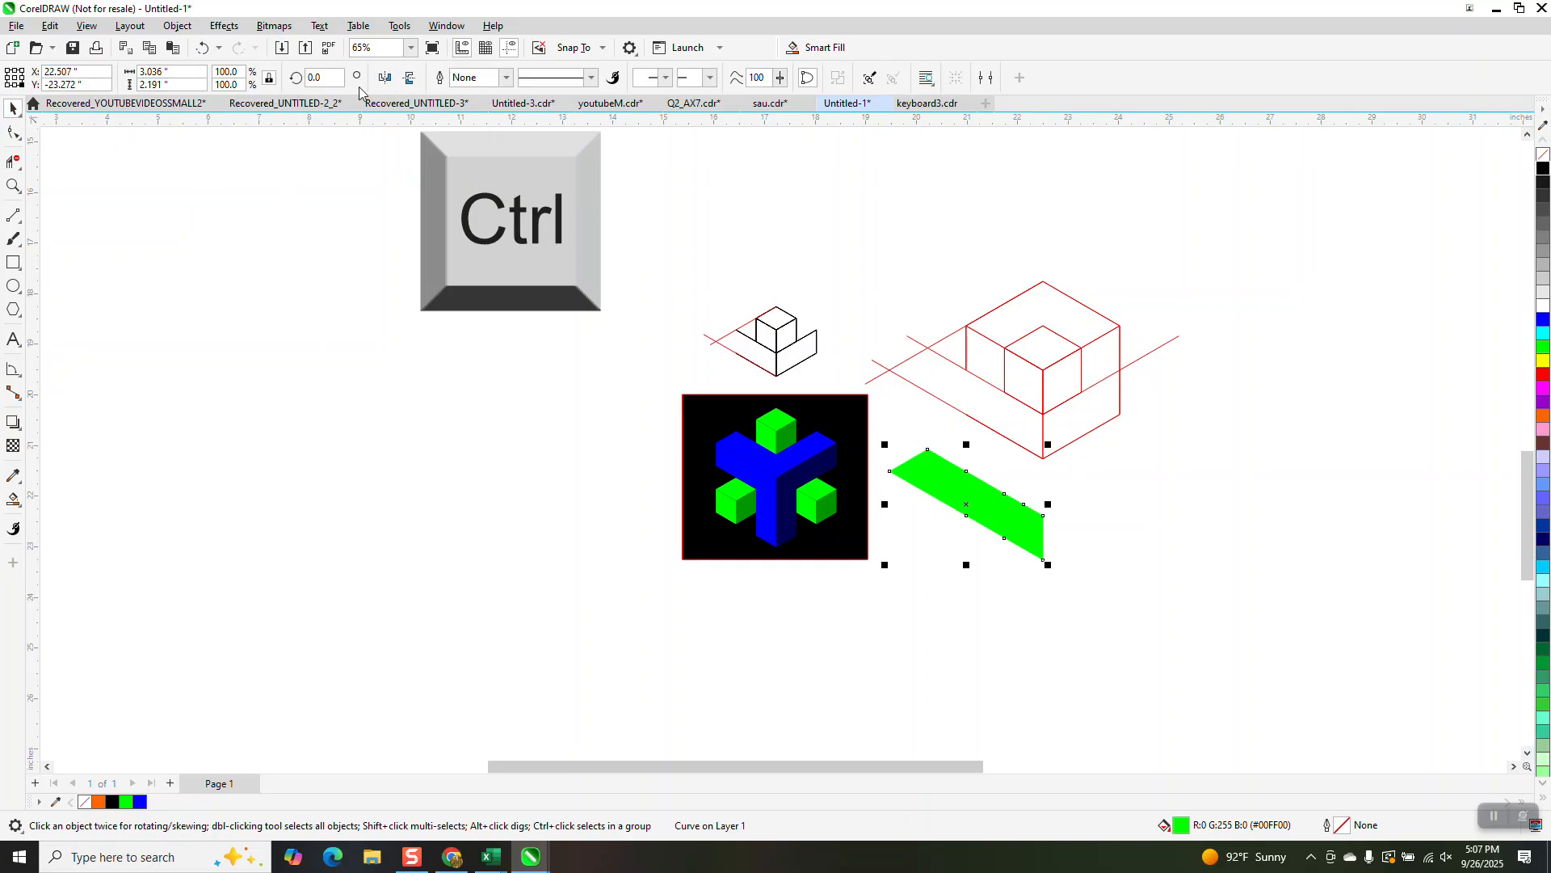
pyautogui.click(384, 77)
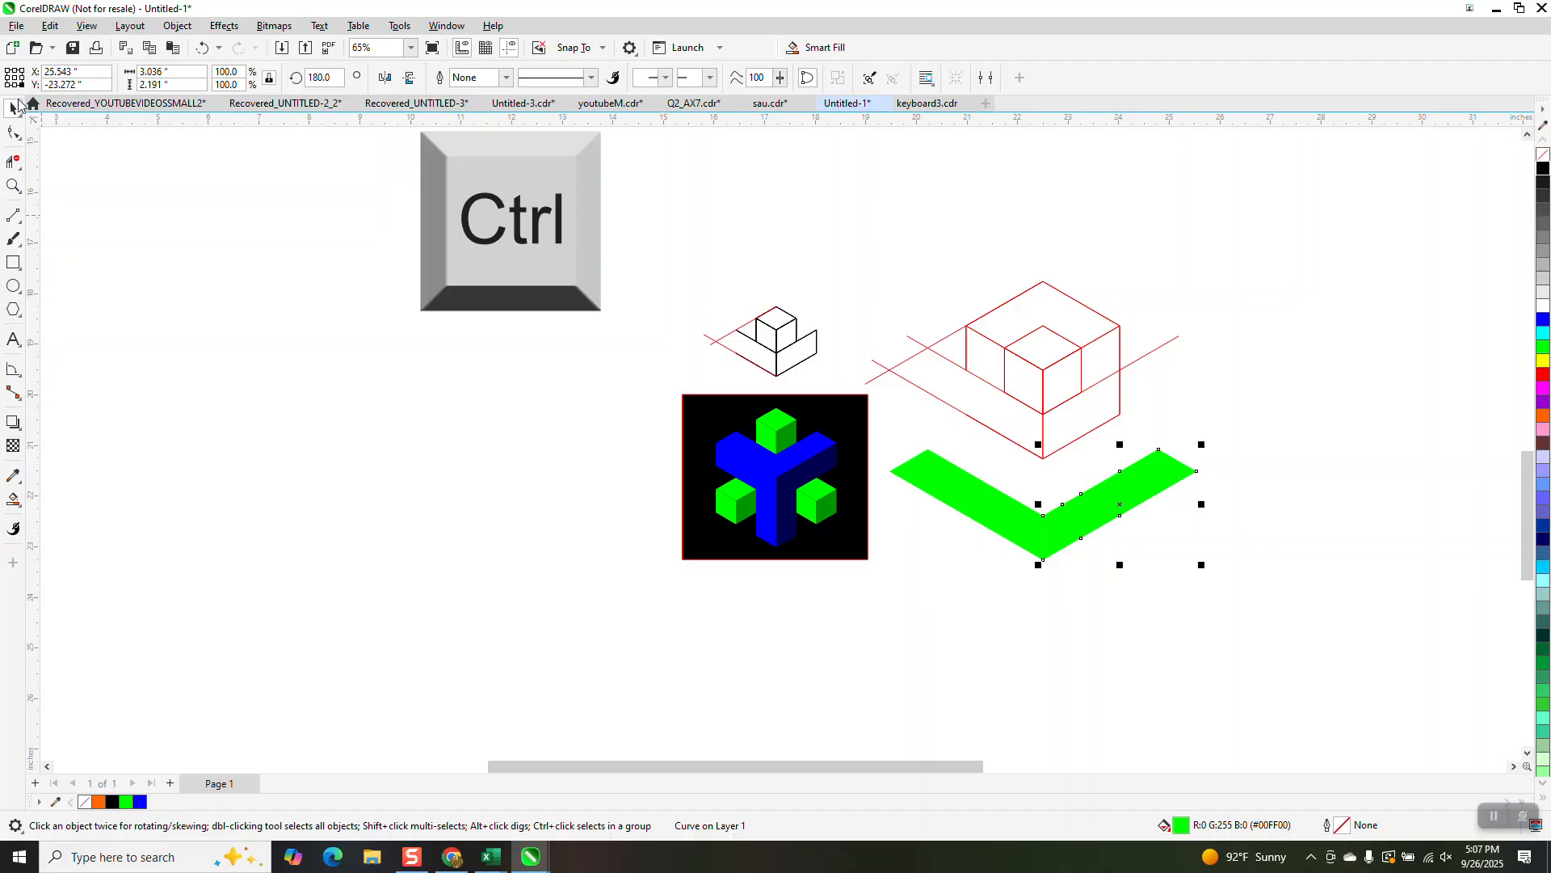
pyautogui.moveTo(889, 413); pyautogui.dragTo(1211, 602)
pyautogui.press('Down')
pyautogui.click(1001, 507)
pyautogui.press('Down')
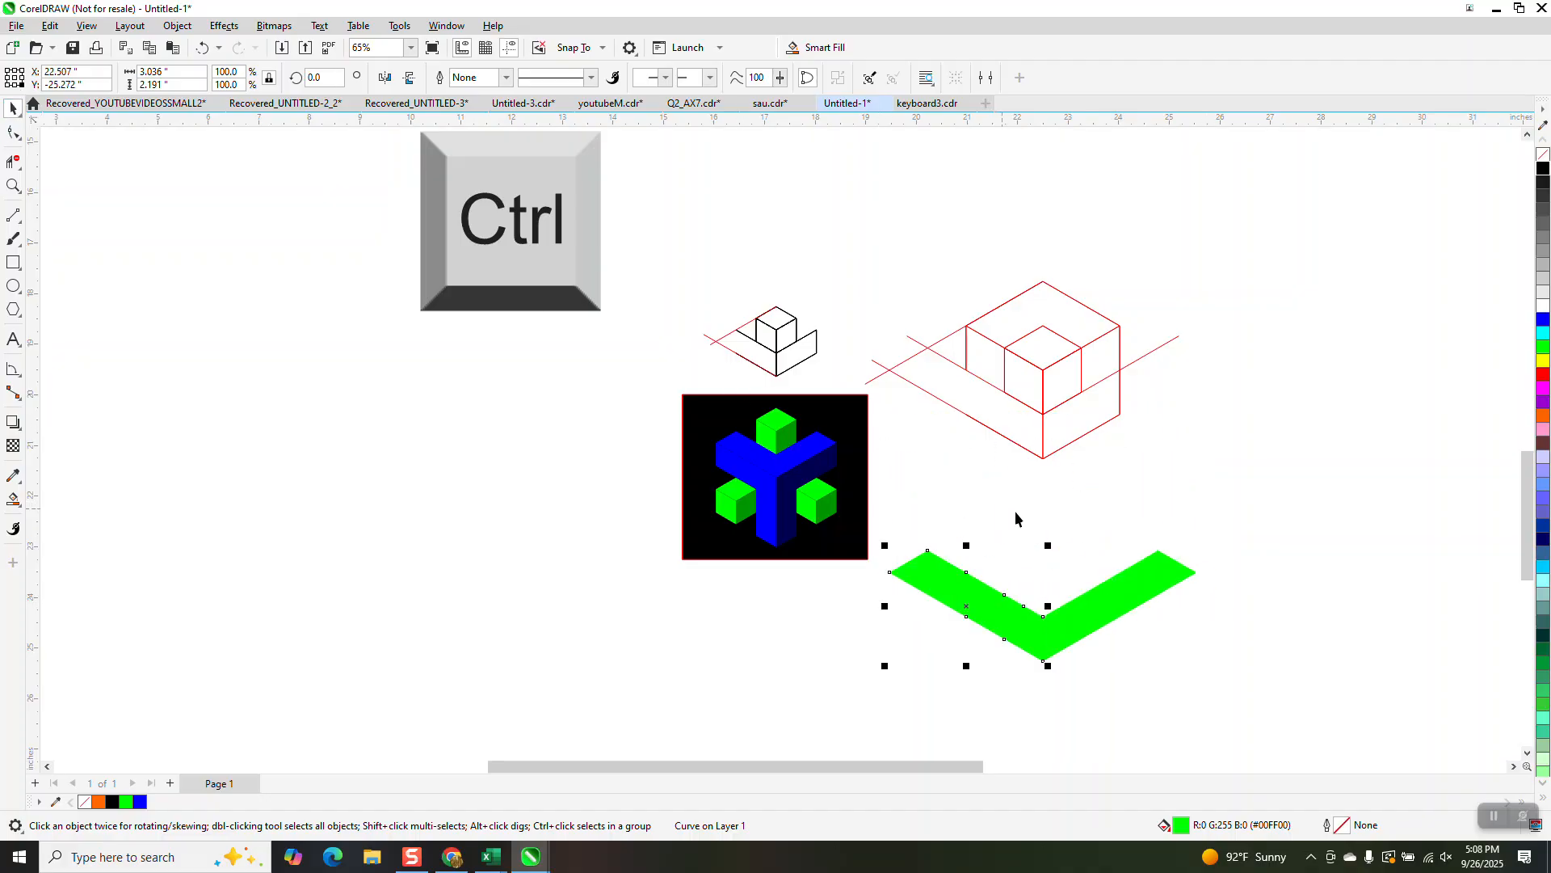
# - Smart Fill the small cube's left, top and right faces in green, nudging each filled face down out of the drawing
pyautogui.click(13, 499)
pyautogui.click(1031, 378)
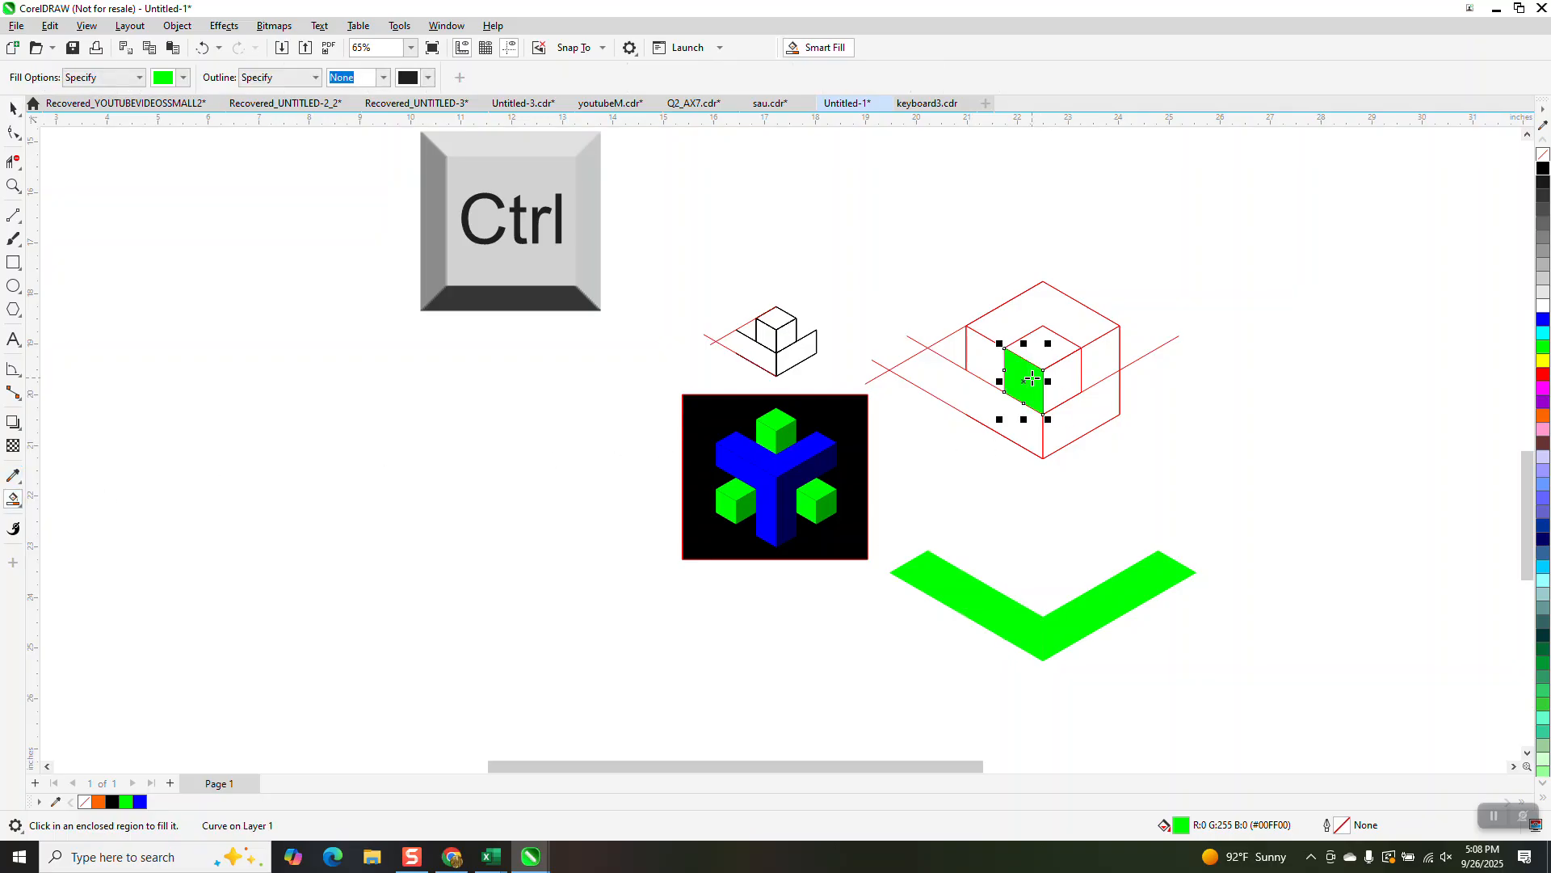
pyautogui.press('Down')
pyautogui.click(1045, 347)
pyautogui.press('Down')
pyautogui.click(1062, 378)
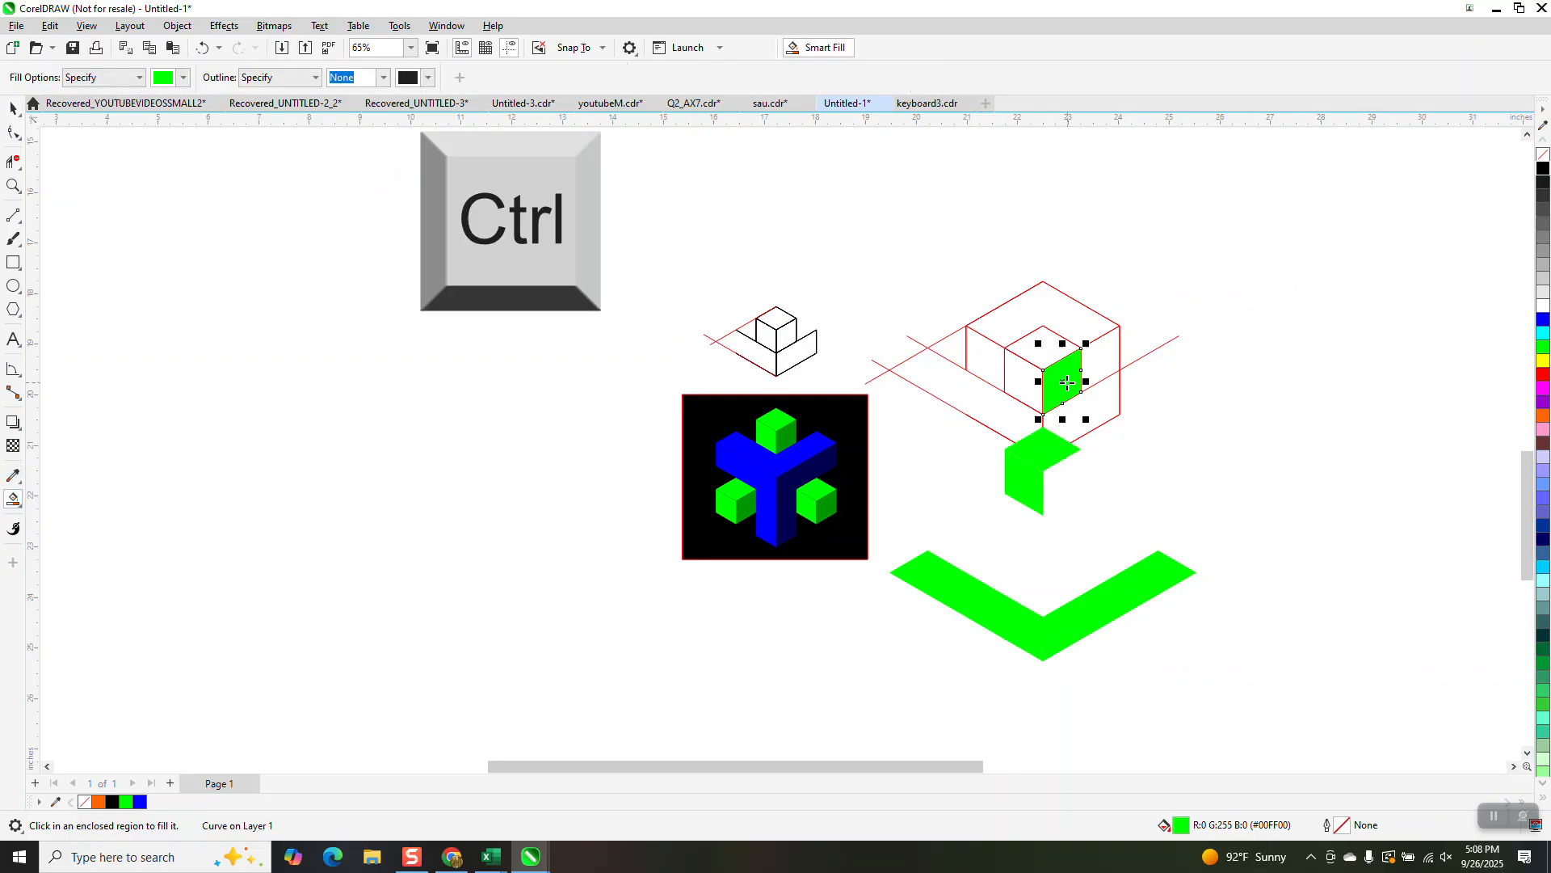
pyautogui.press('Down')
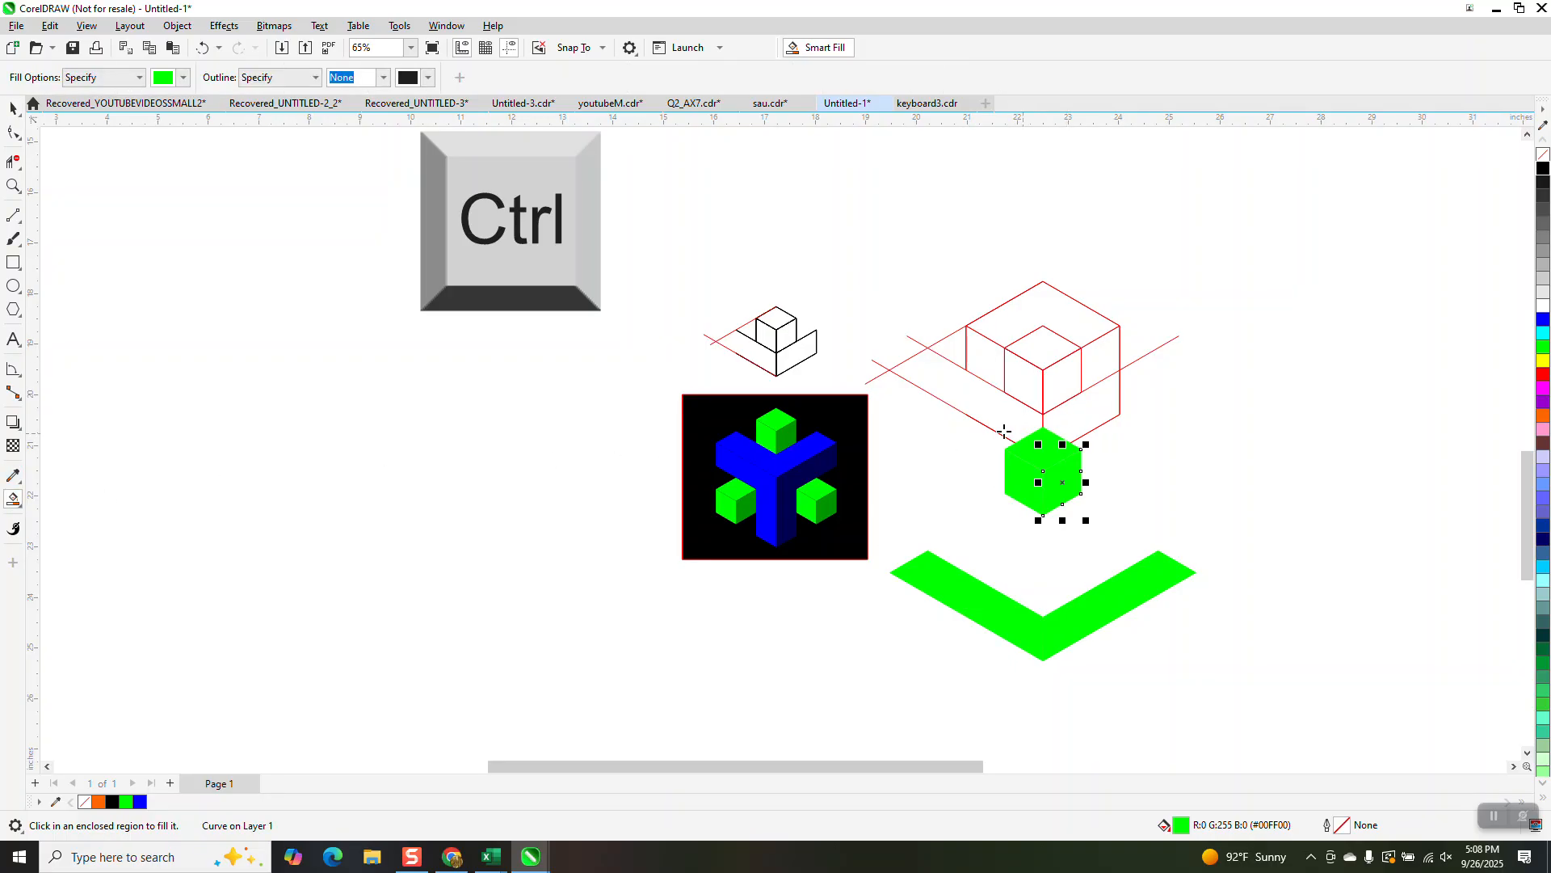
# - Select the three green cube faces and nudge them down together into the V formed by the arms
pyautogui.click(13, 108)
pyautogui.moveTo(919, 419); pyautogui.dragTo(1117, 526)
pyautogui.press('Down')
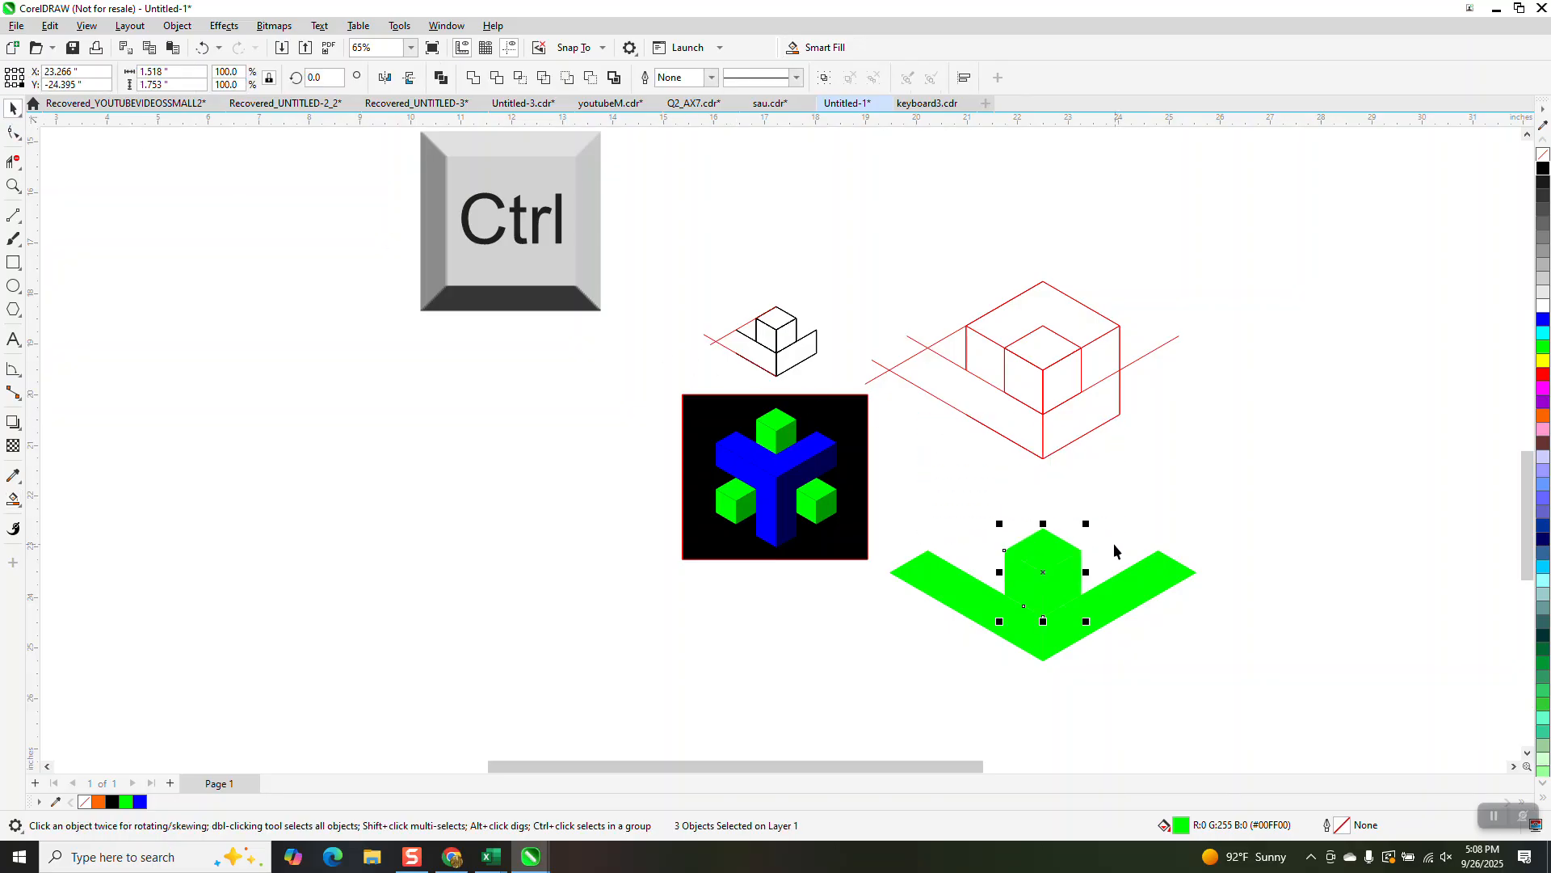
# - Move the reference logo aside to the left and give the green V and cube shapes no fill and black outlines
pyautogui.moveTo(589, 378); pyautogui.dragTo(883, 554)
pyautogui.moveTo(801, 505); pyautogui.dragTo(625, 507)
pyautogui.moveTo(884, 496); pyautogui.dragTo(1277, 705)
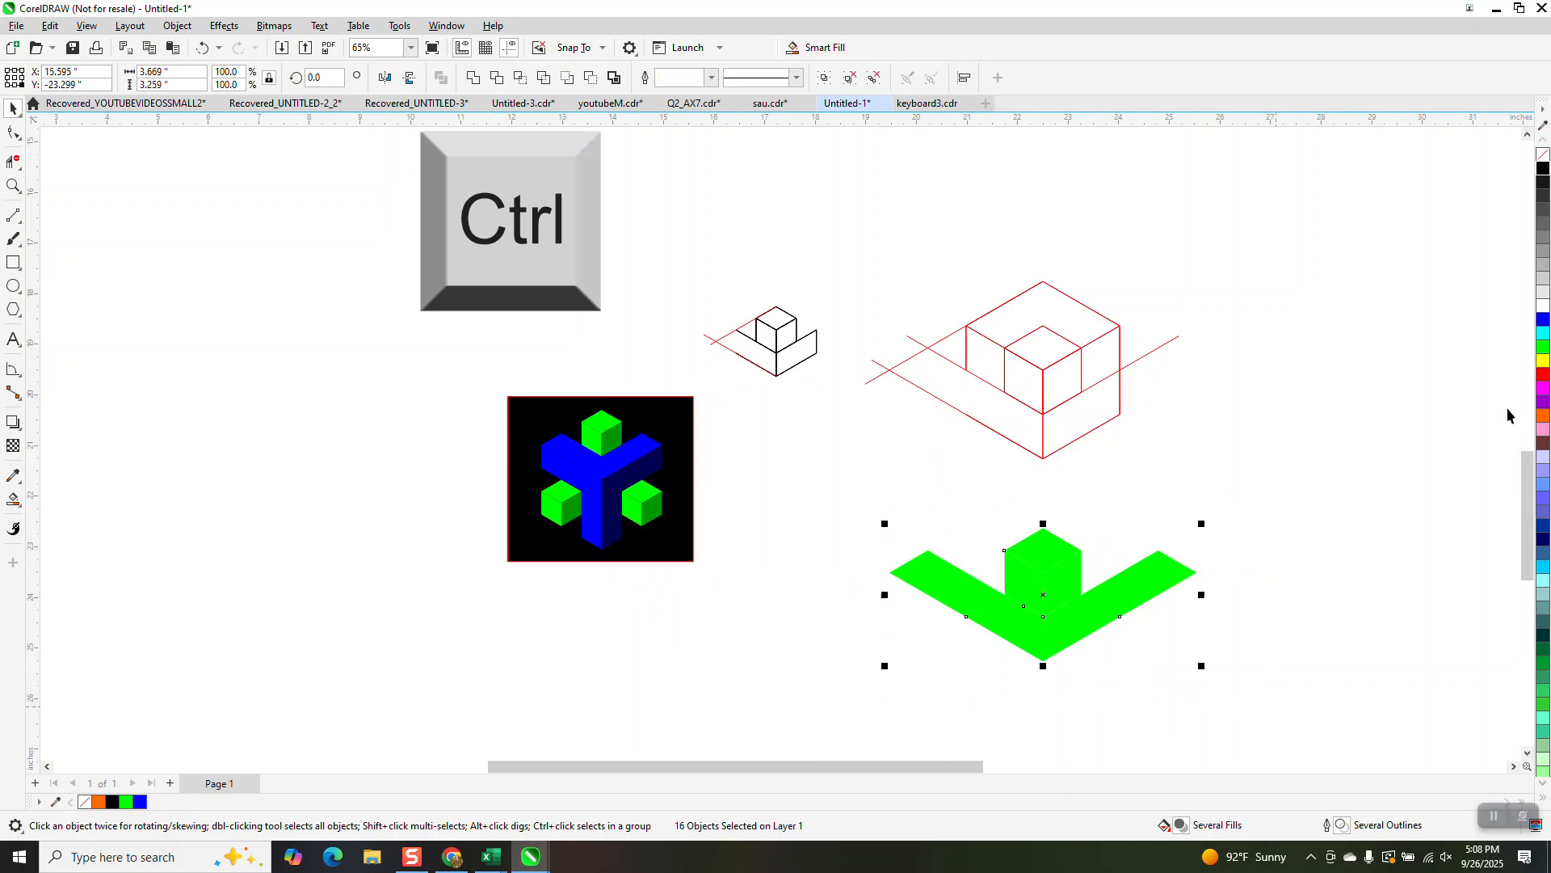
pyautogui.click(1543, 154)
pyautogui.rightClick(1544, 168)
pyautogui.scroll(-1, 918, 441)
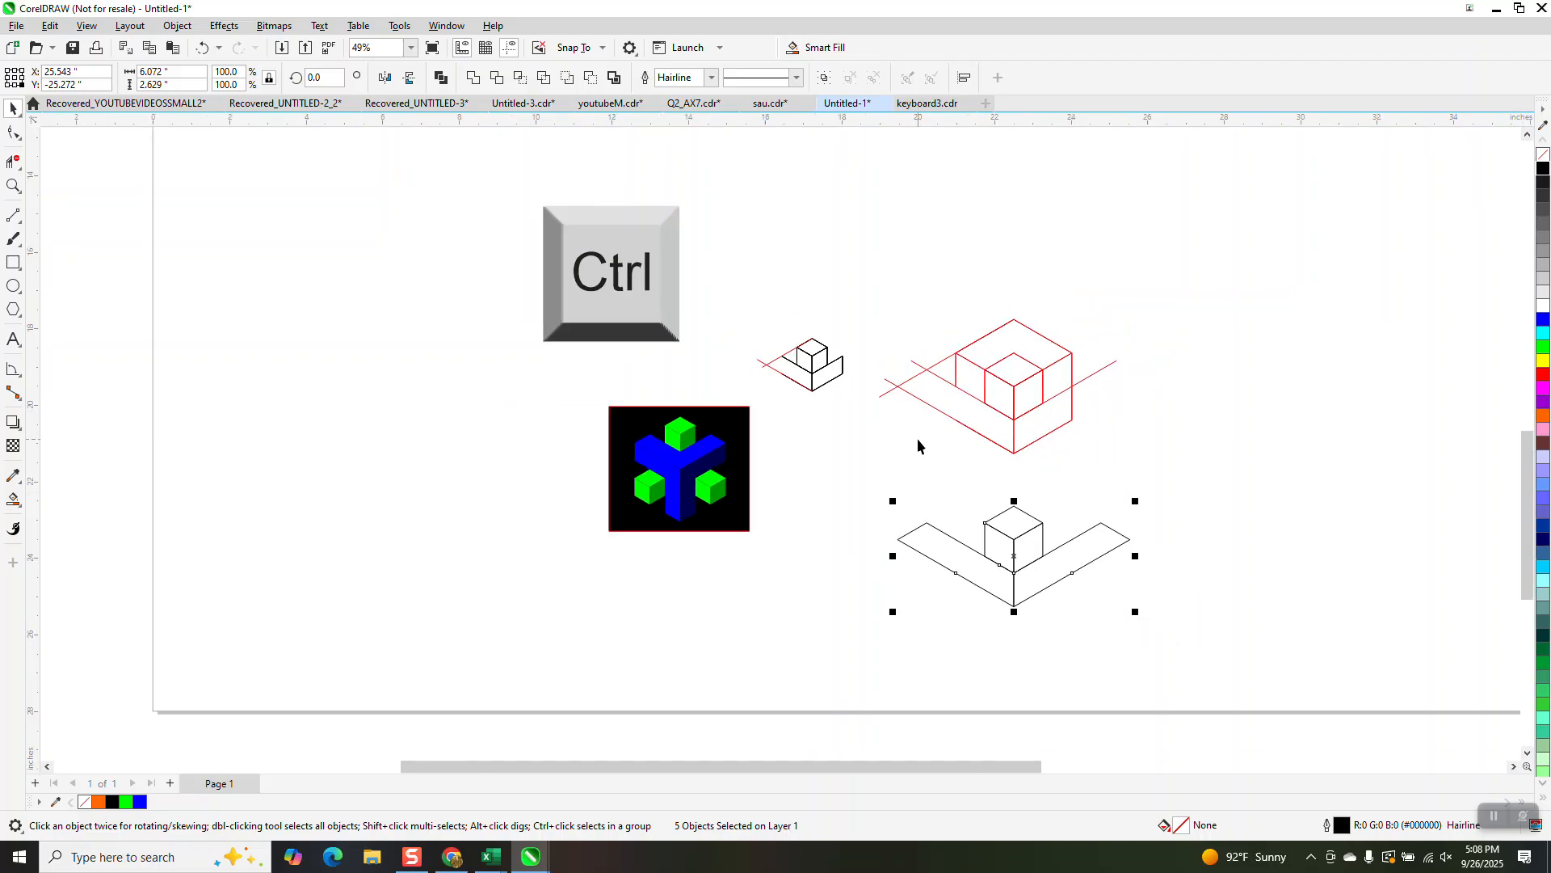
# - Move the whole red construction drawing up and to the right, clear of the outlined V and cube
pyautogui.click(913, 394)
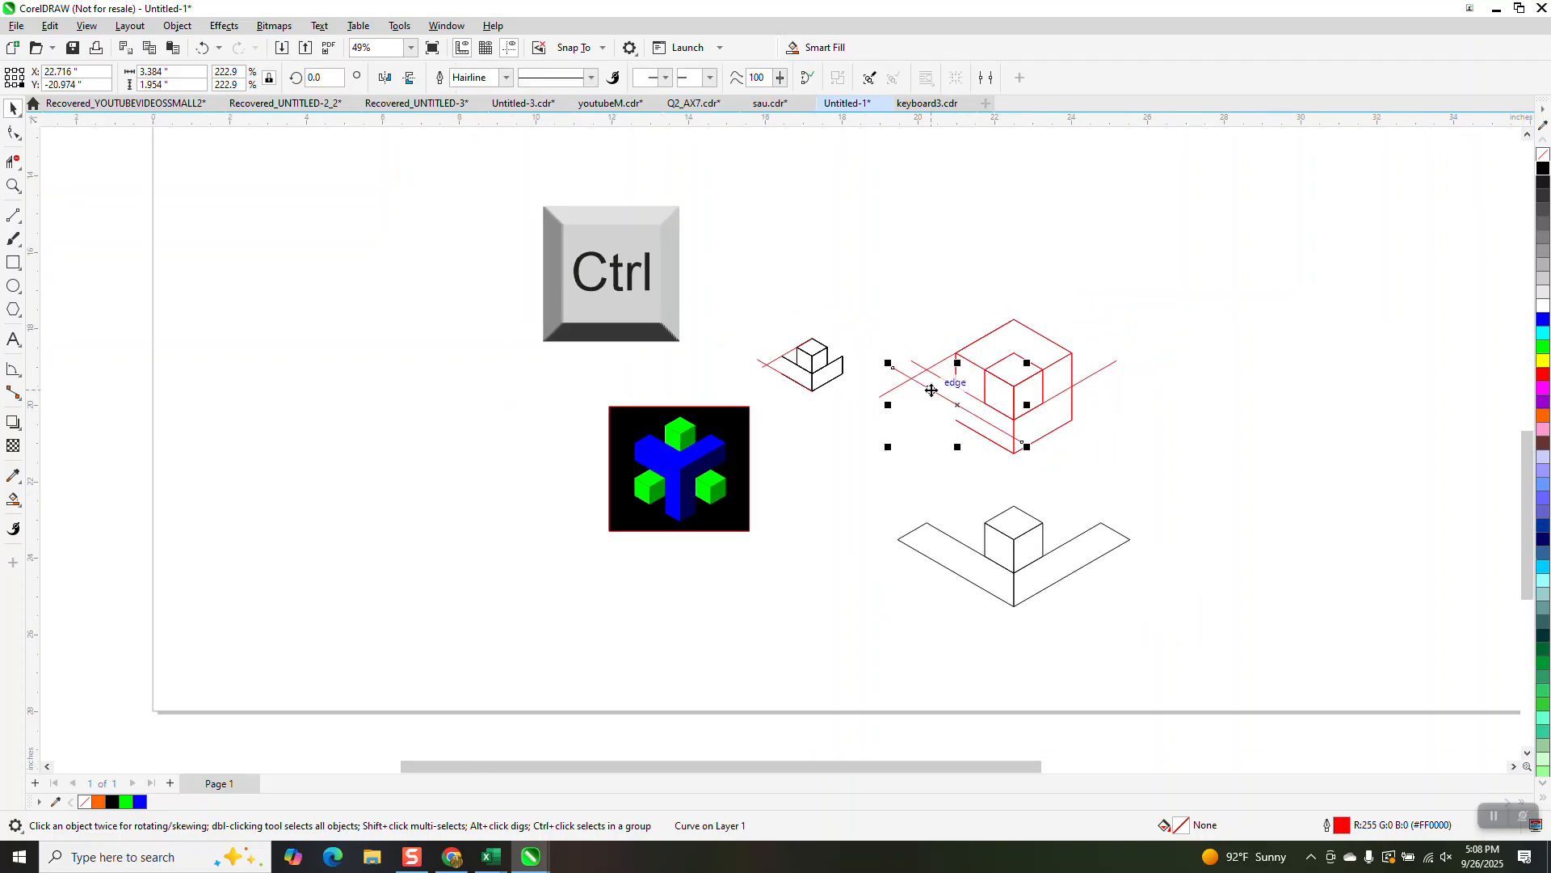
pyautogui.click(202, 48)
pyautogui.moveTo(870, 302); pyautogui.dragTo(1149, 528)
pyautogui.moveTo(1016, 393); pyautogui.dragTo(1237, 293)
pyautogui.click(1005, 375)
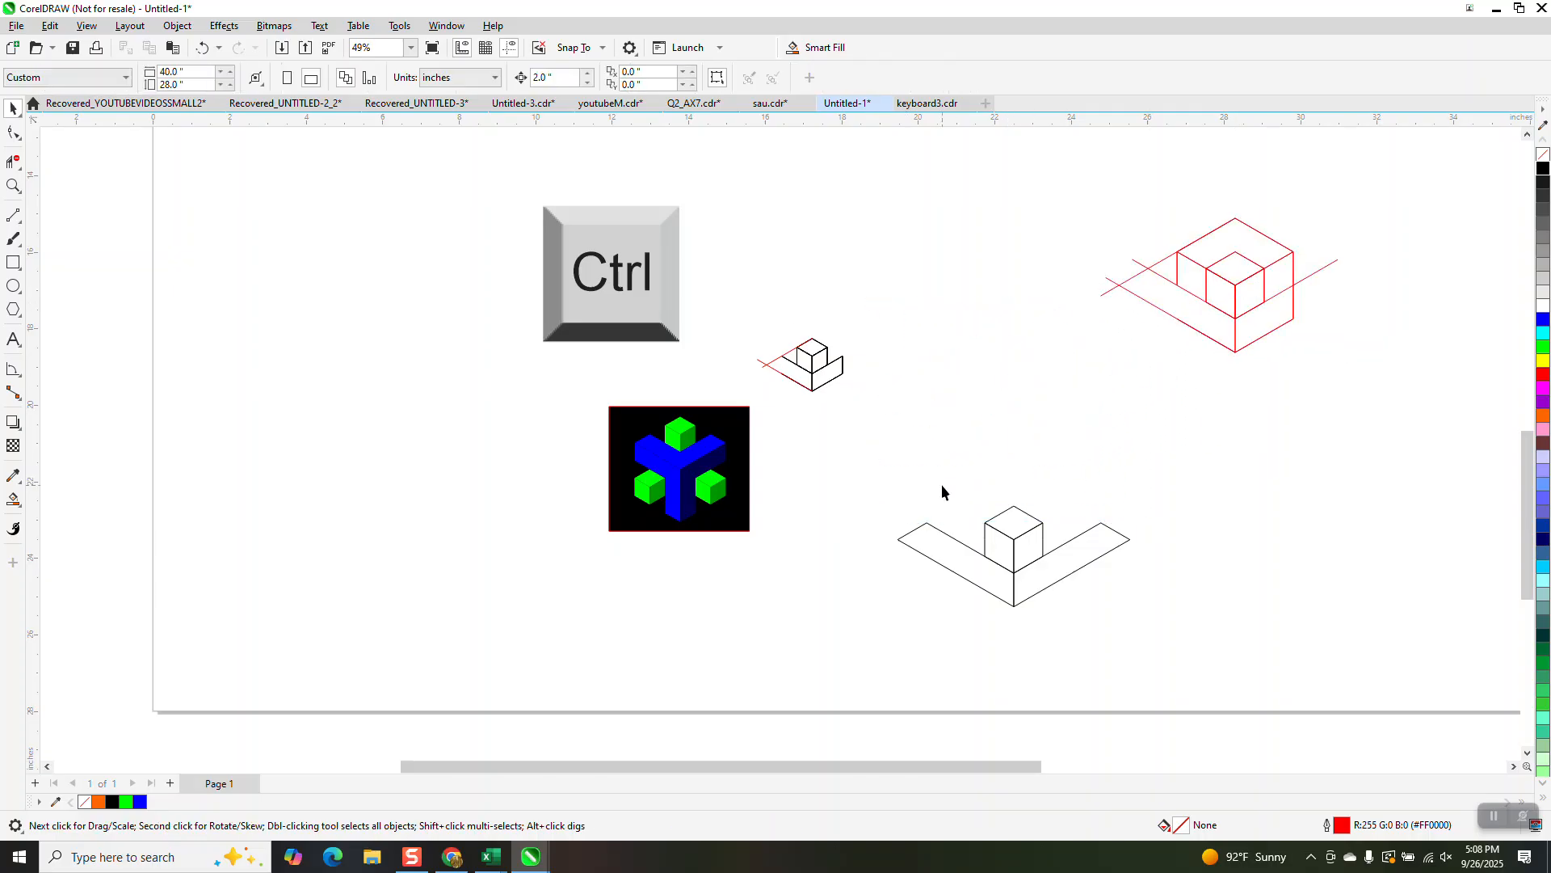
# - Group the five outlined V and cube shapes and place the group's rotation centre at the V's bottom tip
pyautogui.moveTo(903, 534); pyautogui.dragTo(1216, 662)
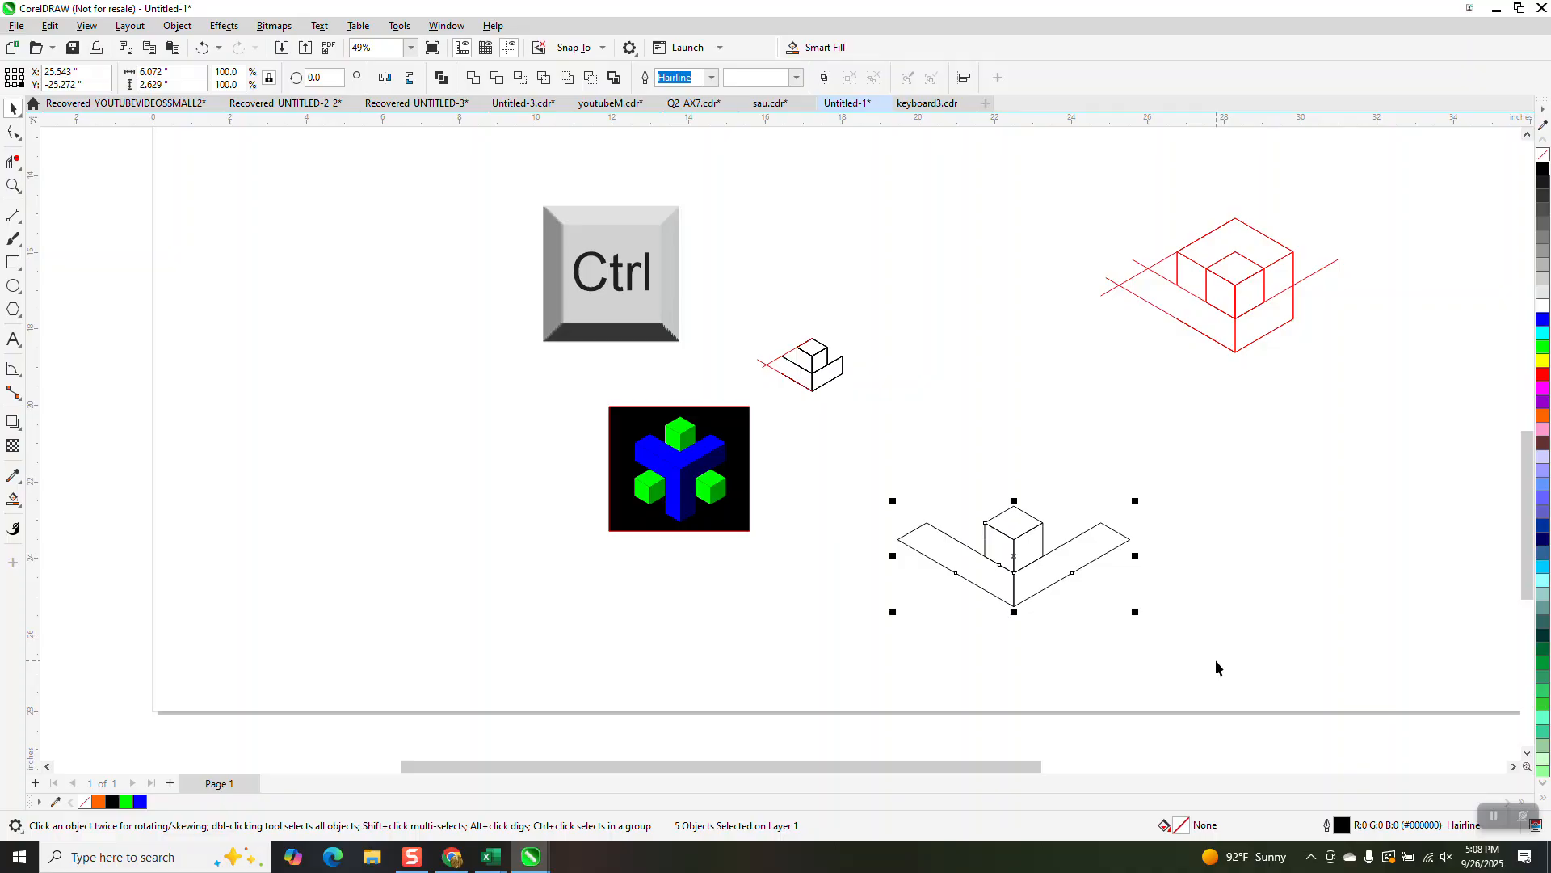
pyautogui.hotkey('ctrl', 'g')
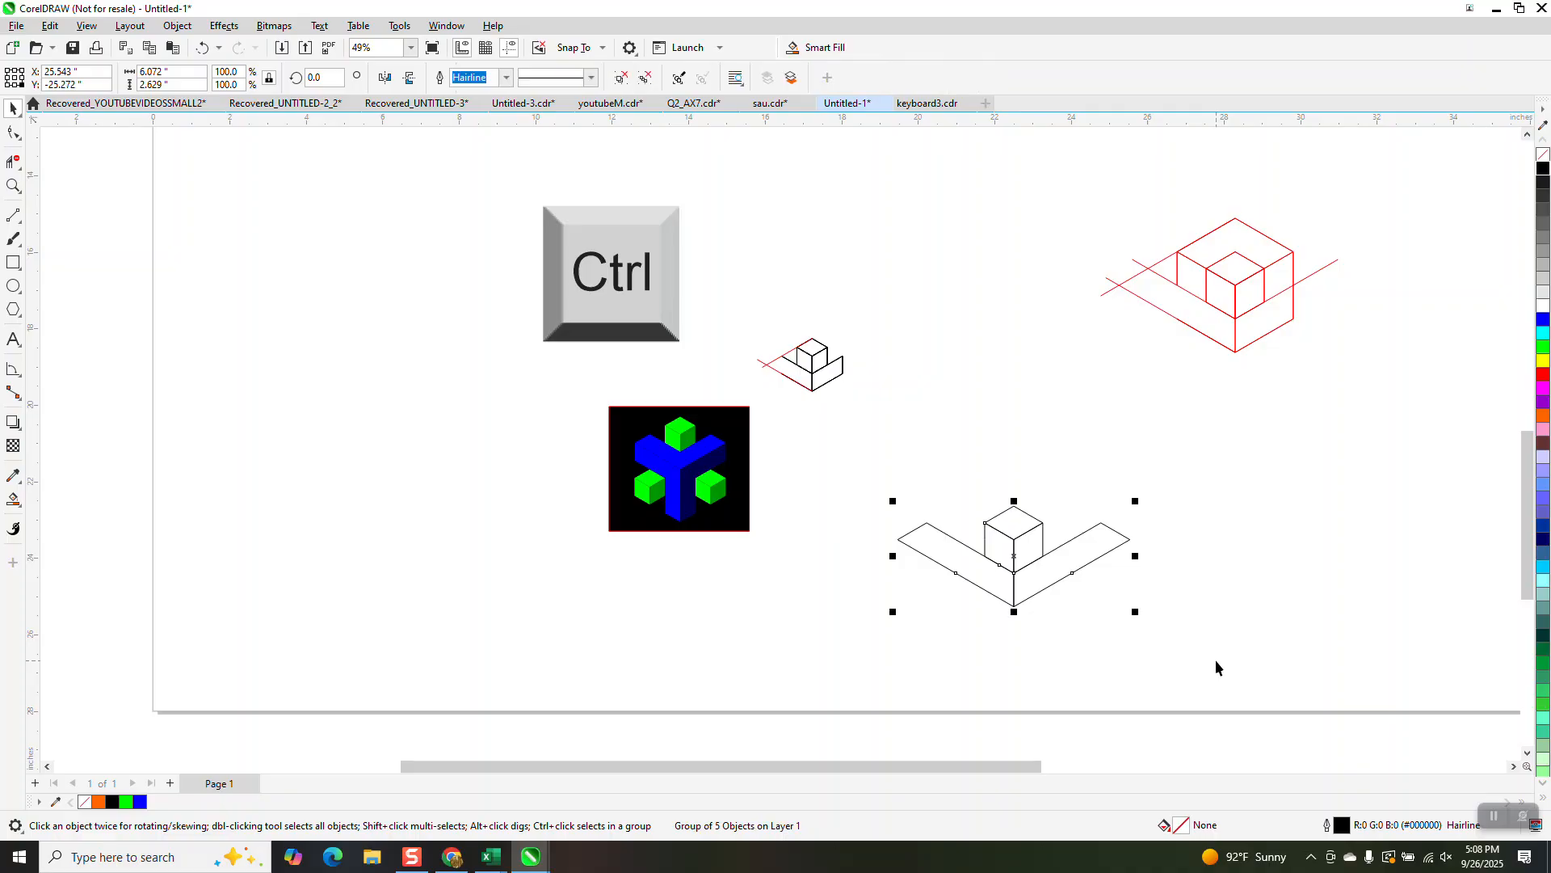
pyautogui.click(1015, 556)
pyautogui.moveTo(1015, 556); pyautogui.dragTo(1015, 608)
# - Rotate a copy of the group by 120° about the tip and repeat it once to complete the three-armed logo
pyautogui.click(335, 79)
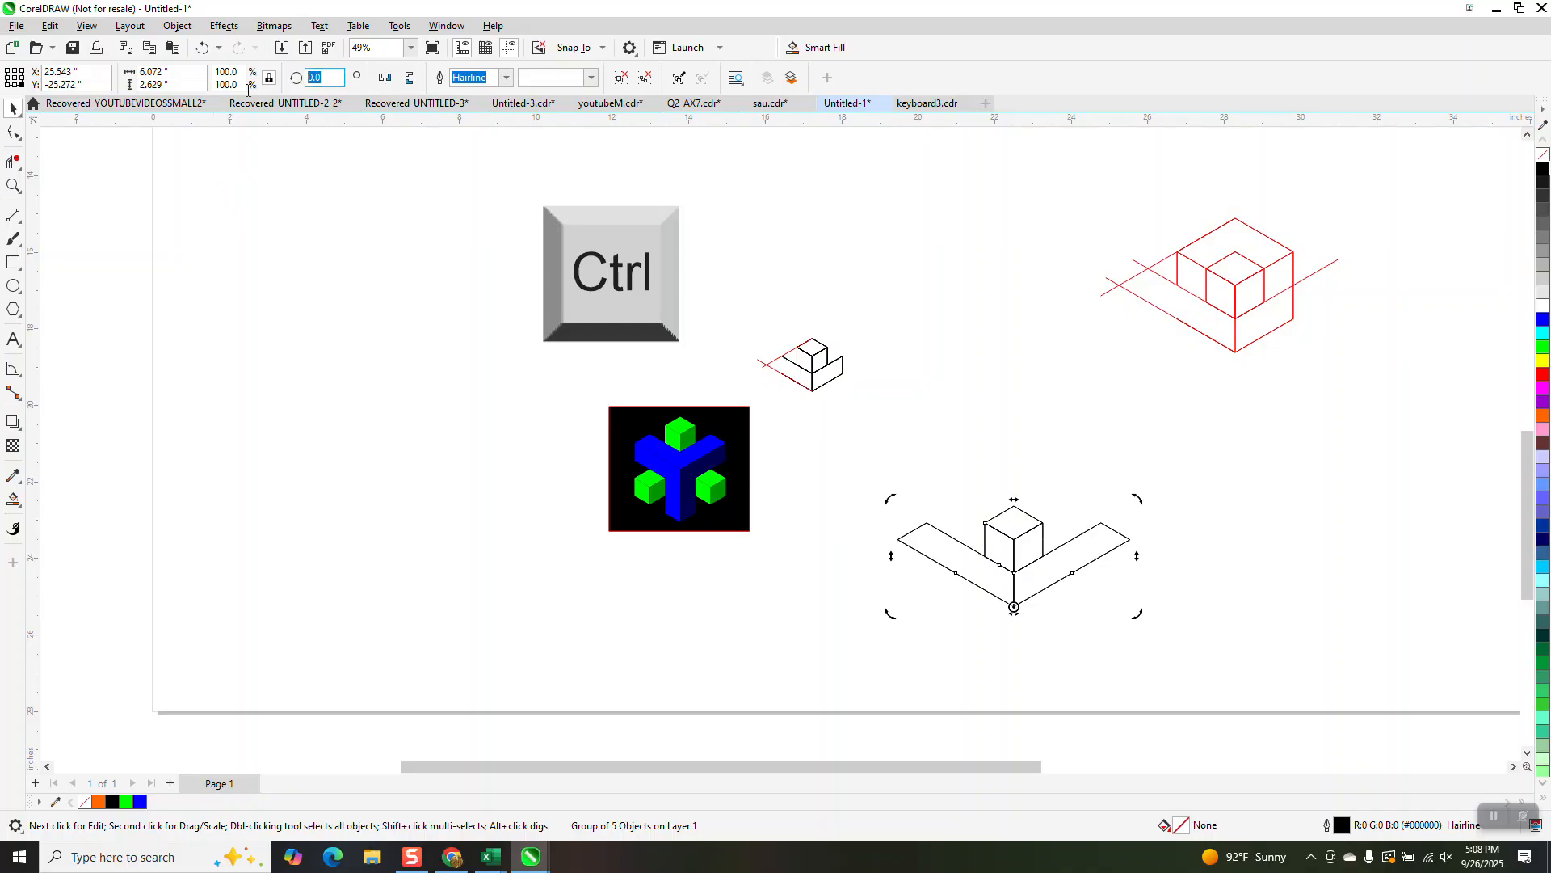
pyautogui.write('120')
pyautogui.press('Return')
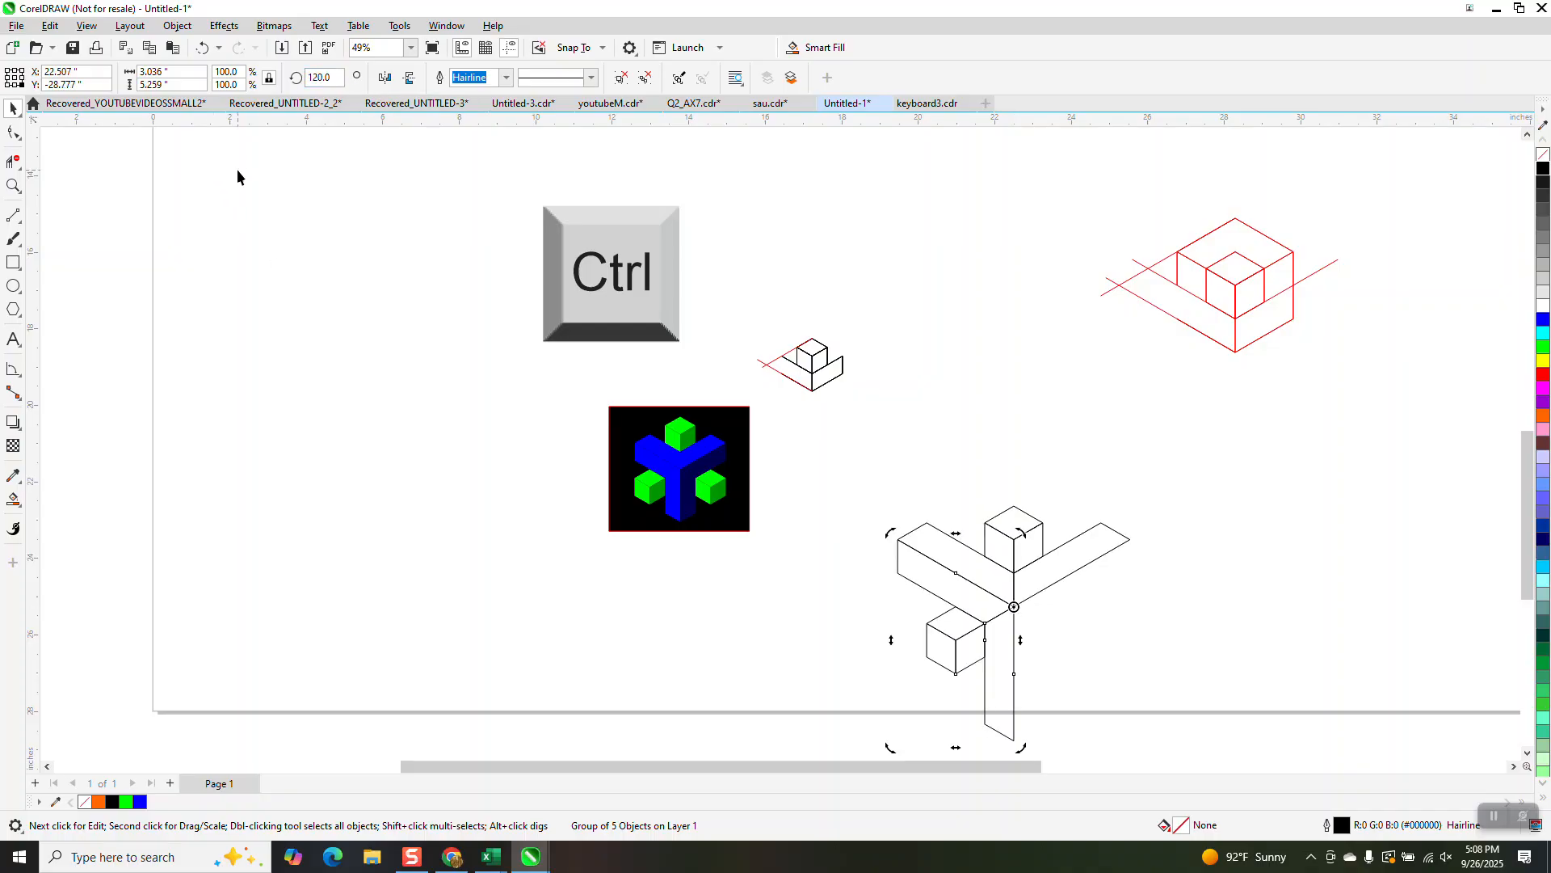
pyautogui.hotkey('ctrl', 'd')
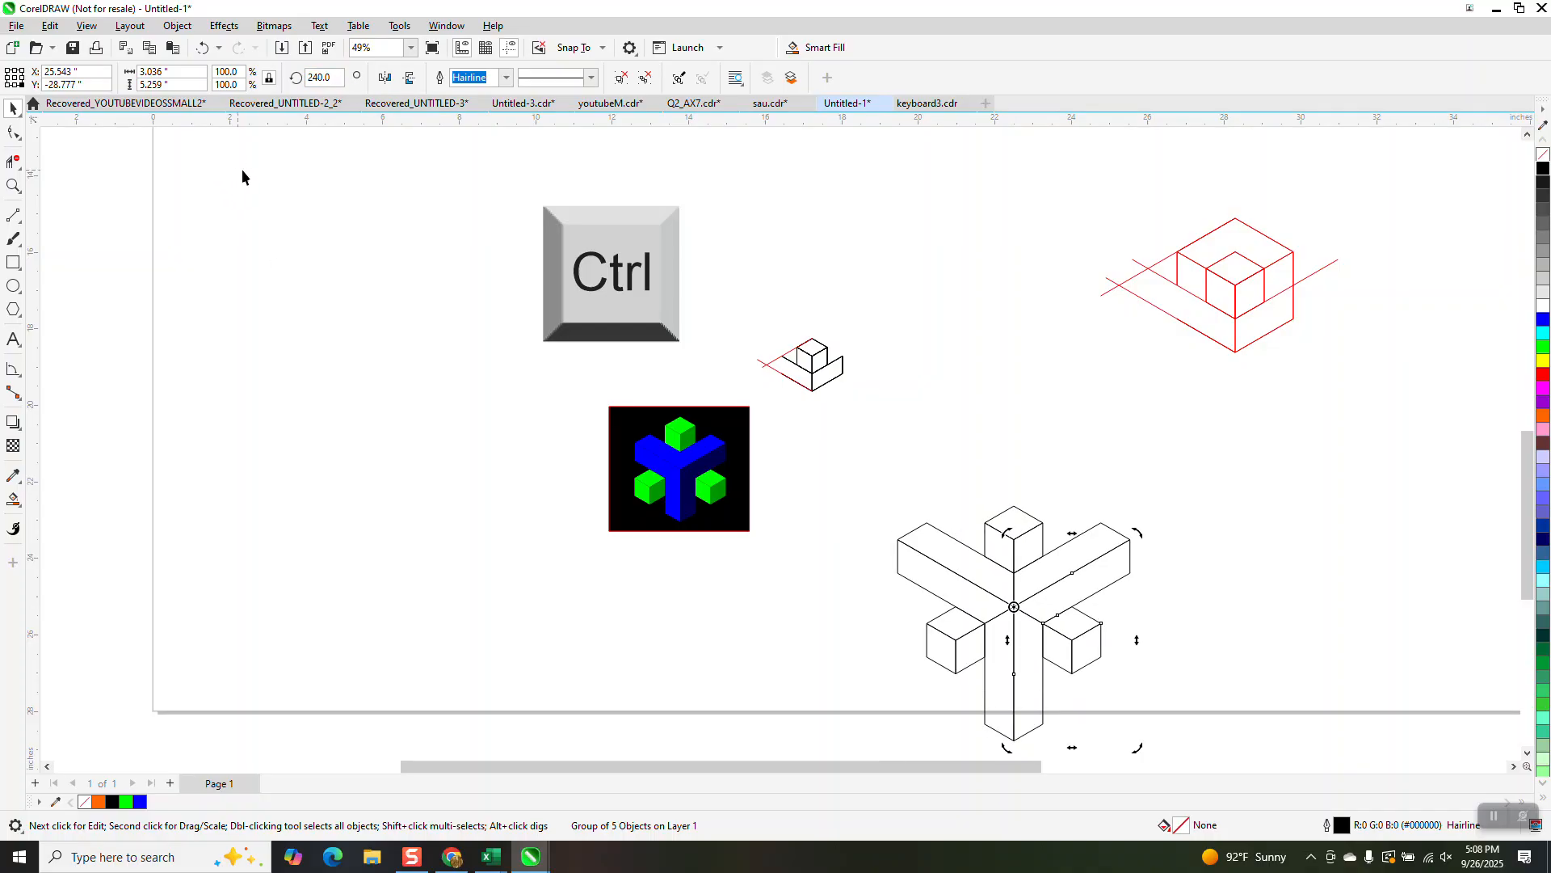
# - Draw a line from the small cube's upper-left corner to the hexagon's left vertical edge end, and extend it down-left past the lower arm line
pyautogui.scroll(-1, 226, 173)
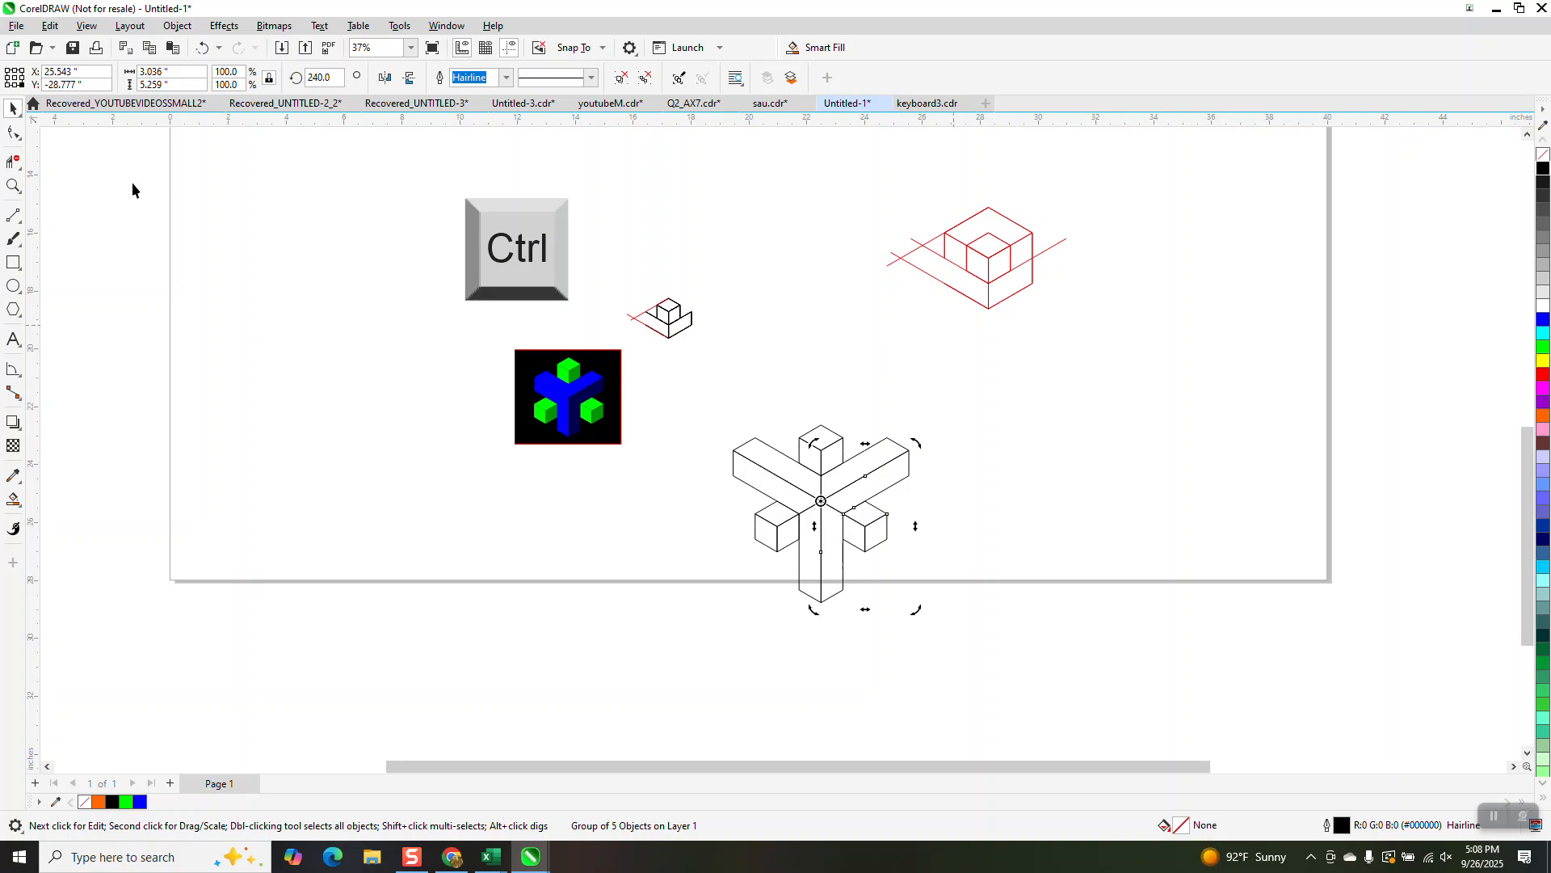
pyautogui.click(20, 188)
pyautogui.moveTo(876, 188); pyautogui.dragTo(1201, 423)
pyautogui.scroll(-2, 1197, 416)
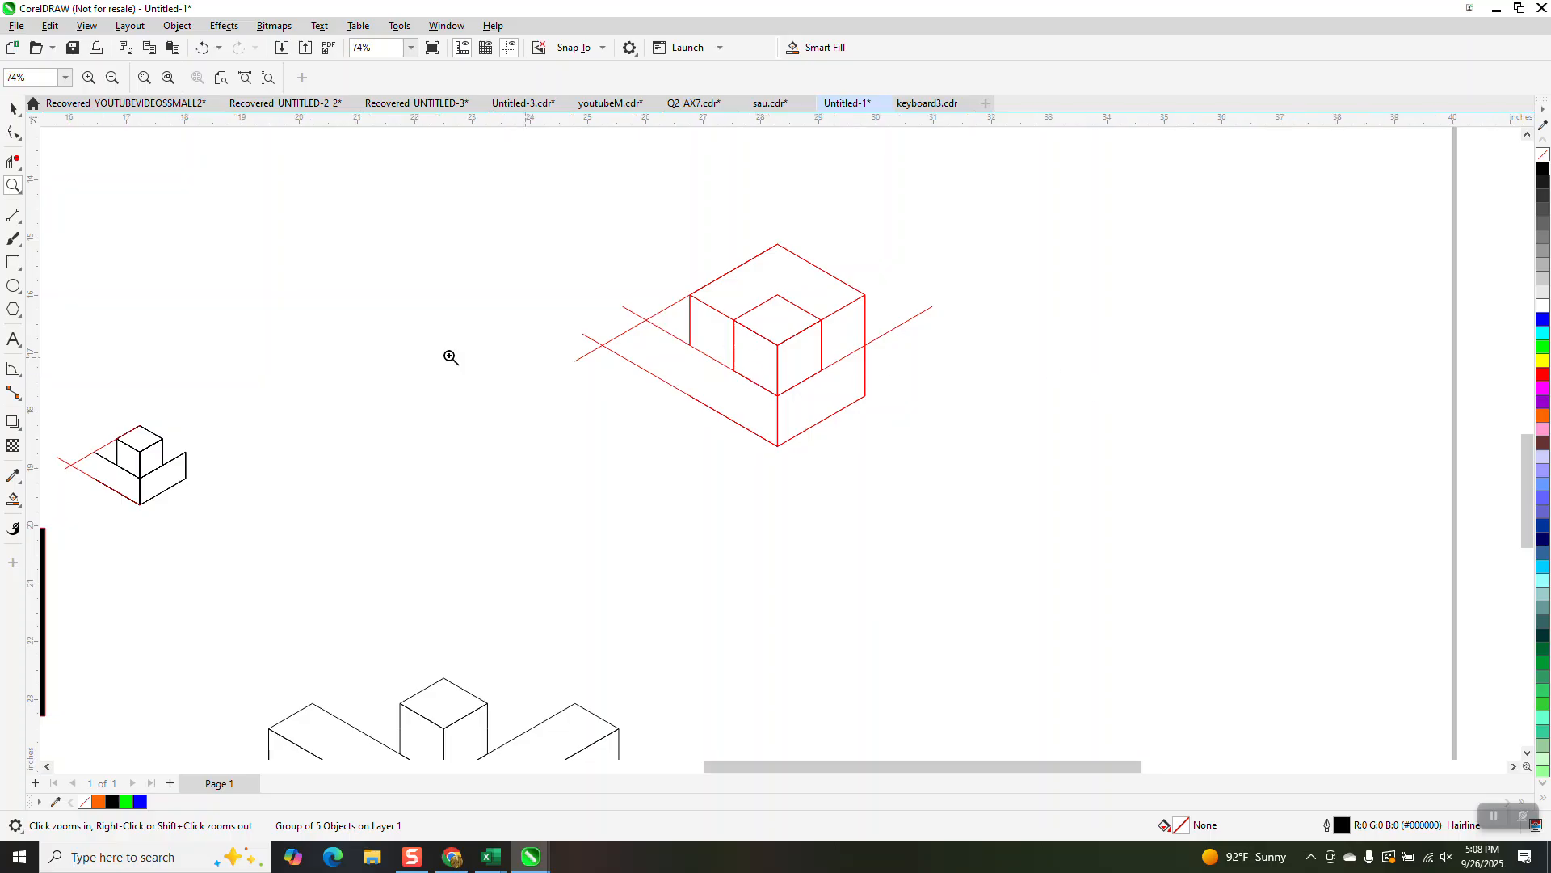
pyautogui.click(14, 216)
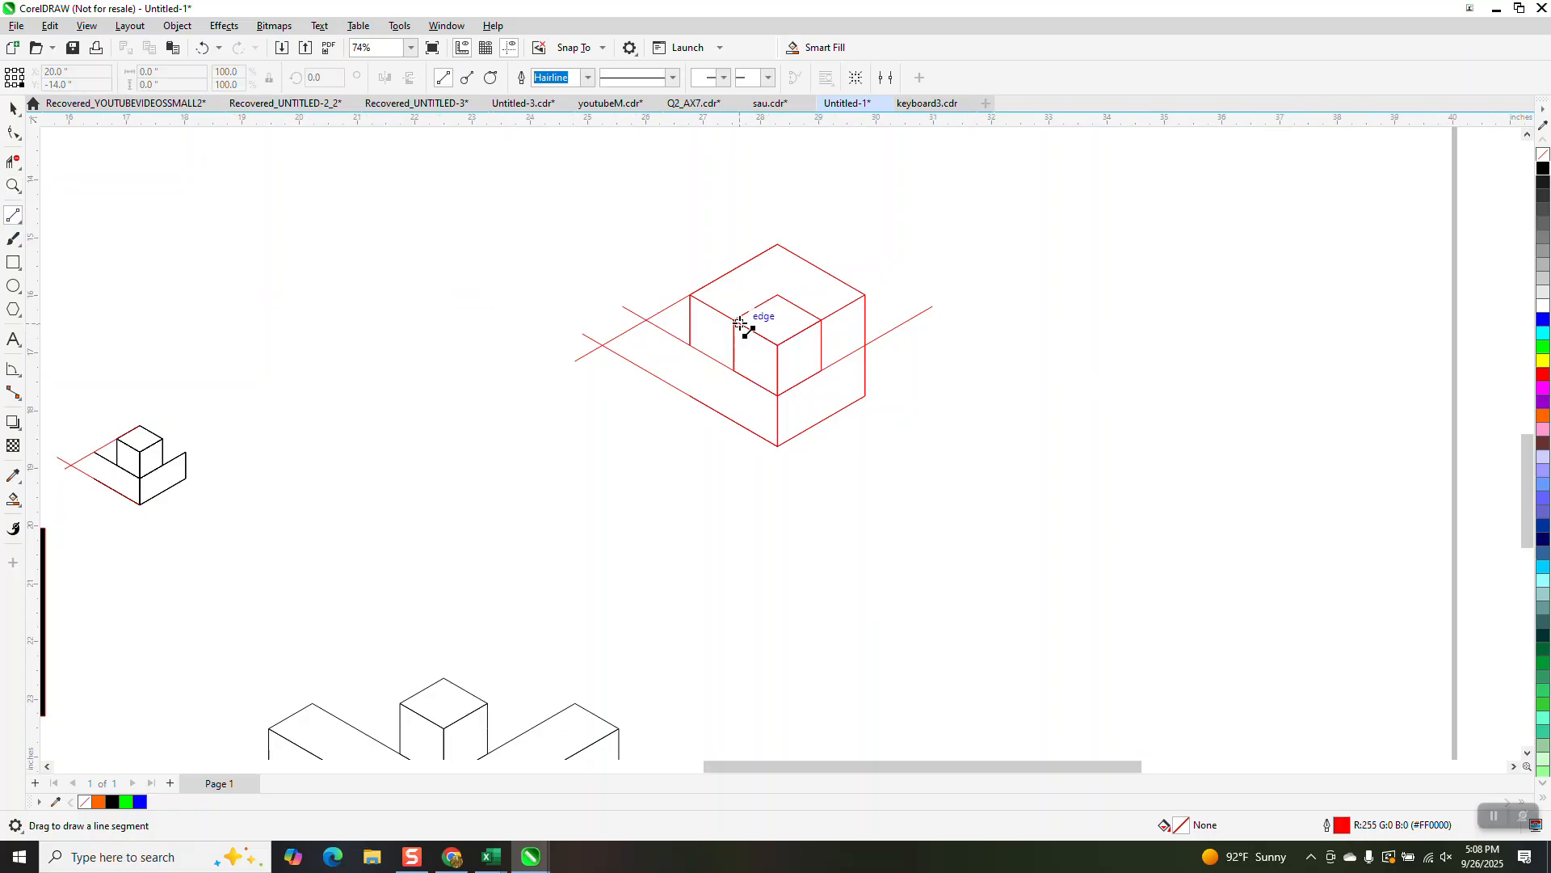
pyautogui.moveTo(734, 321); pyautogui.dragTo(692, 346)
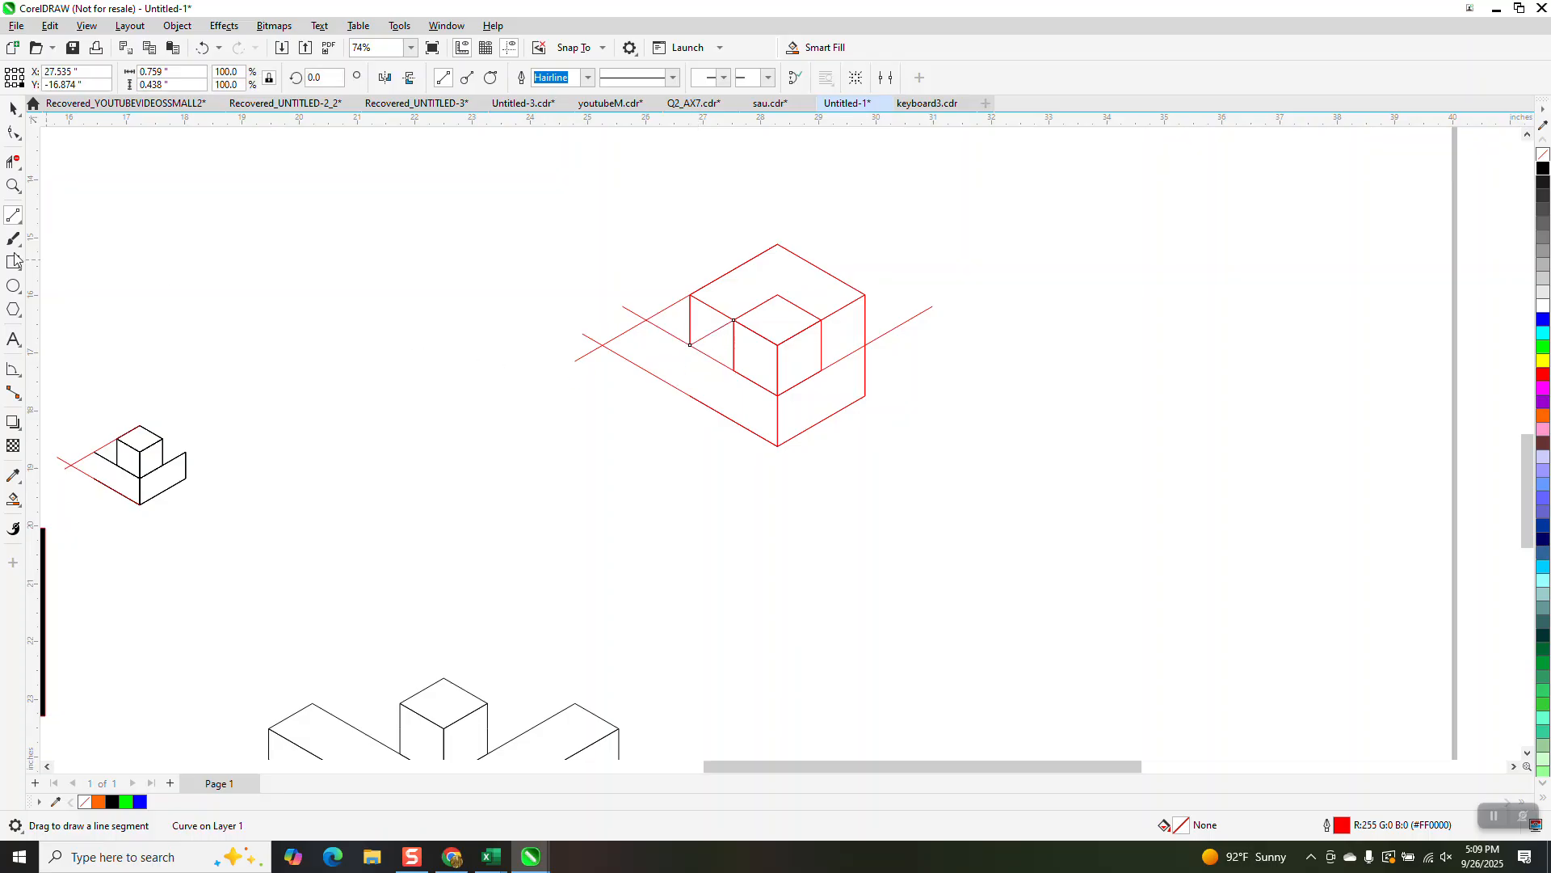
pyautogui.press('space')
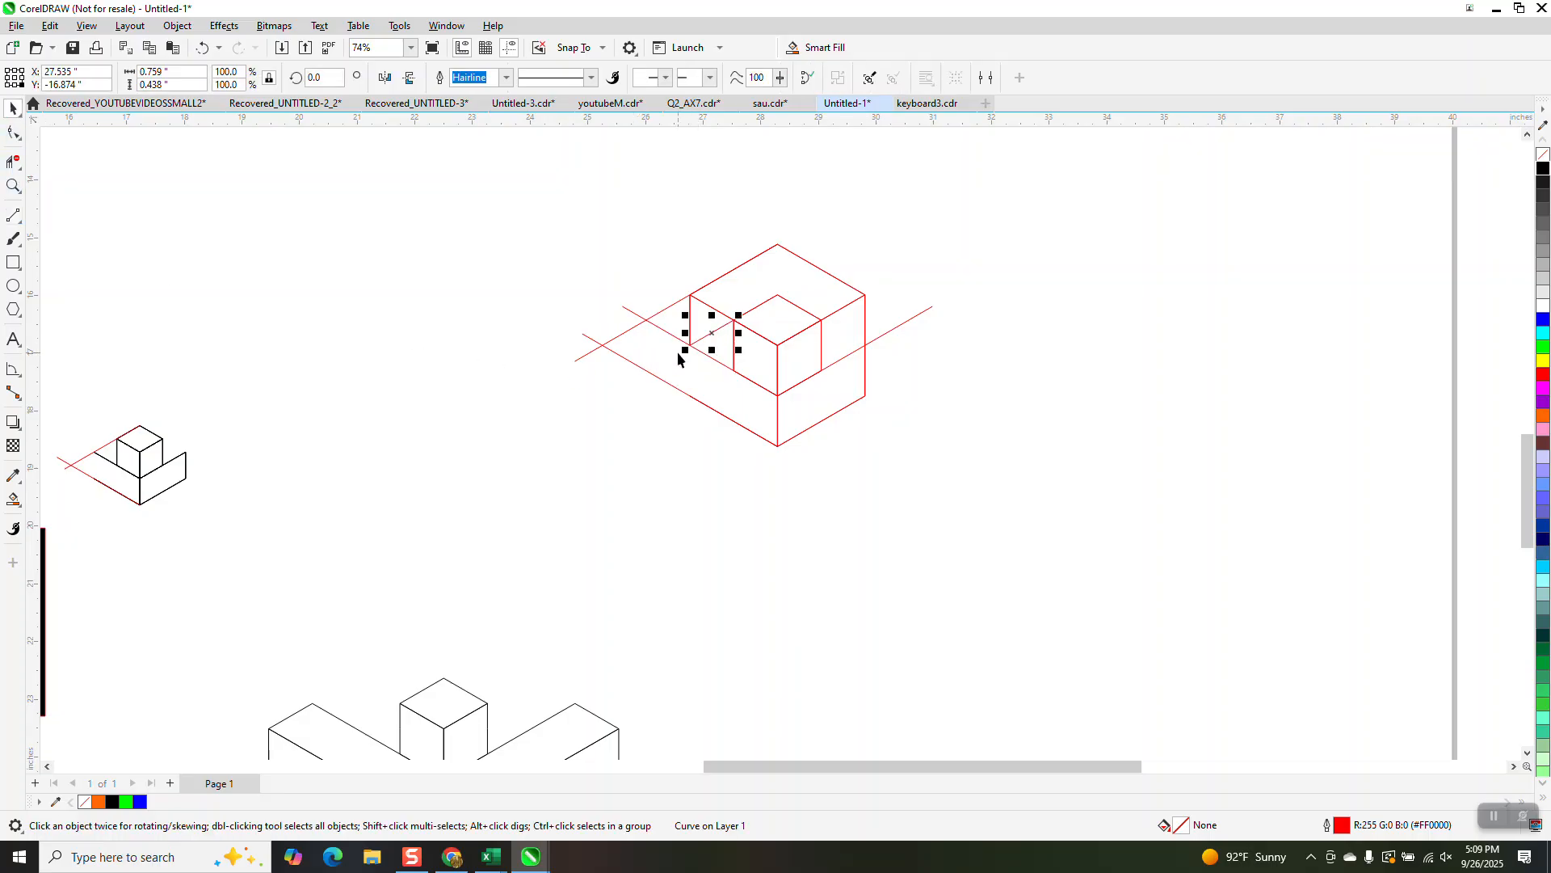
pyautogui.moveTo(682, 353); pyautogui.dragTo(603, 398)
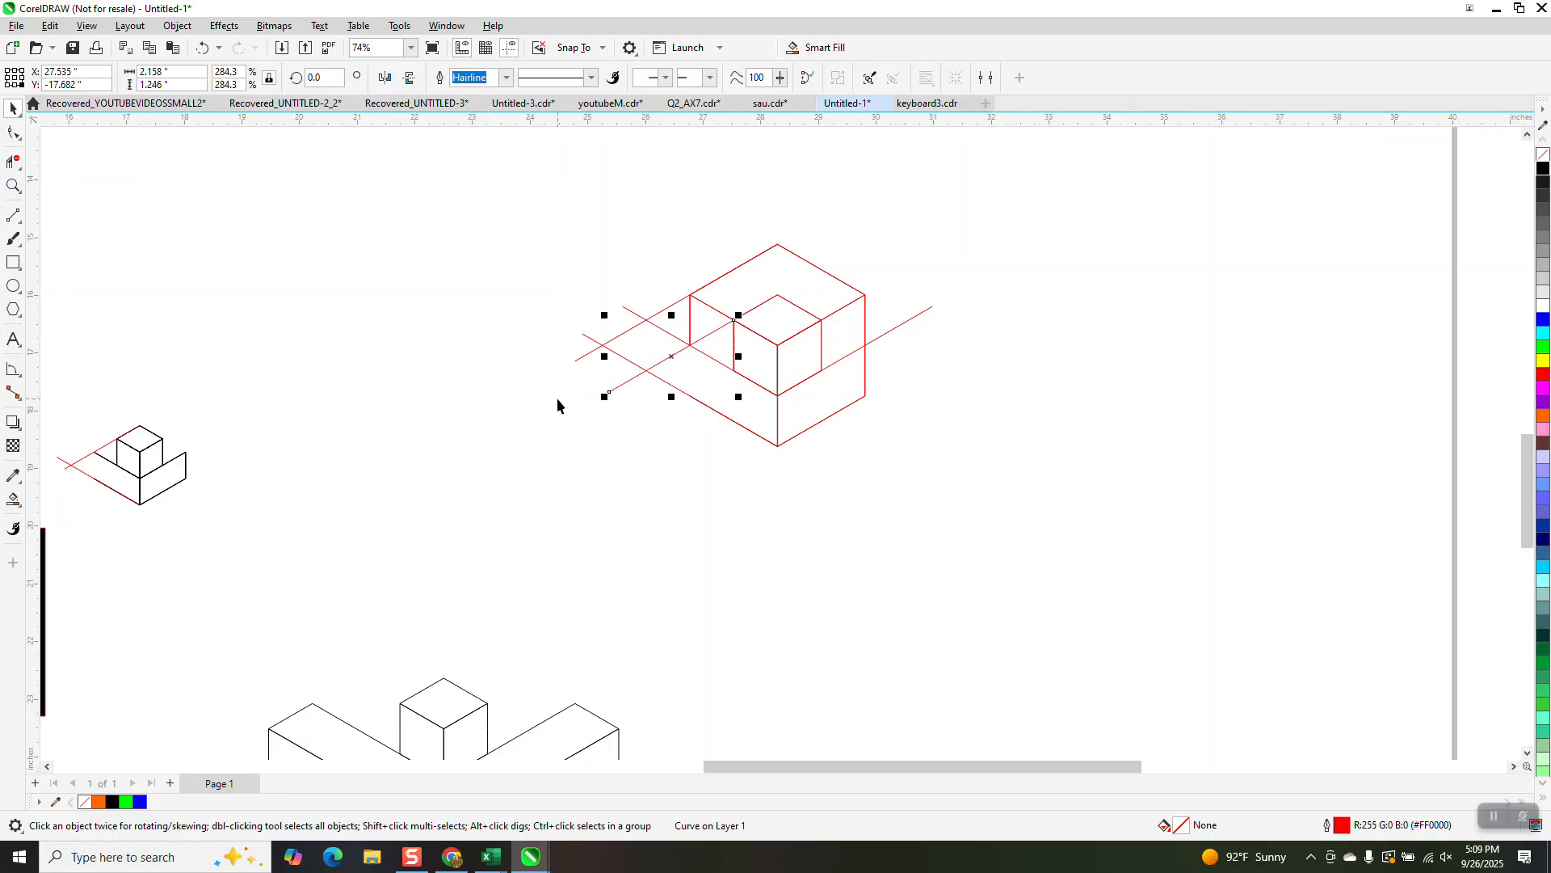
# - Smart Fill the shortened lower-left arm region in green without an outline
pyautogui.click(16, 497)
pyautogui.click(737, 406)
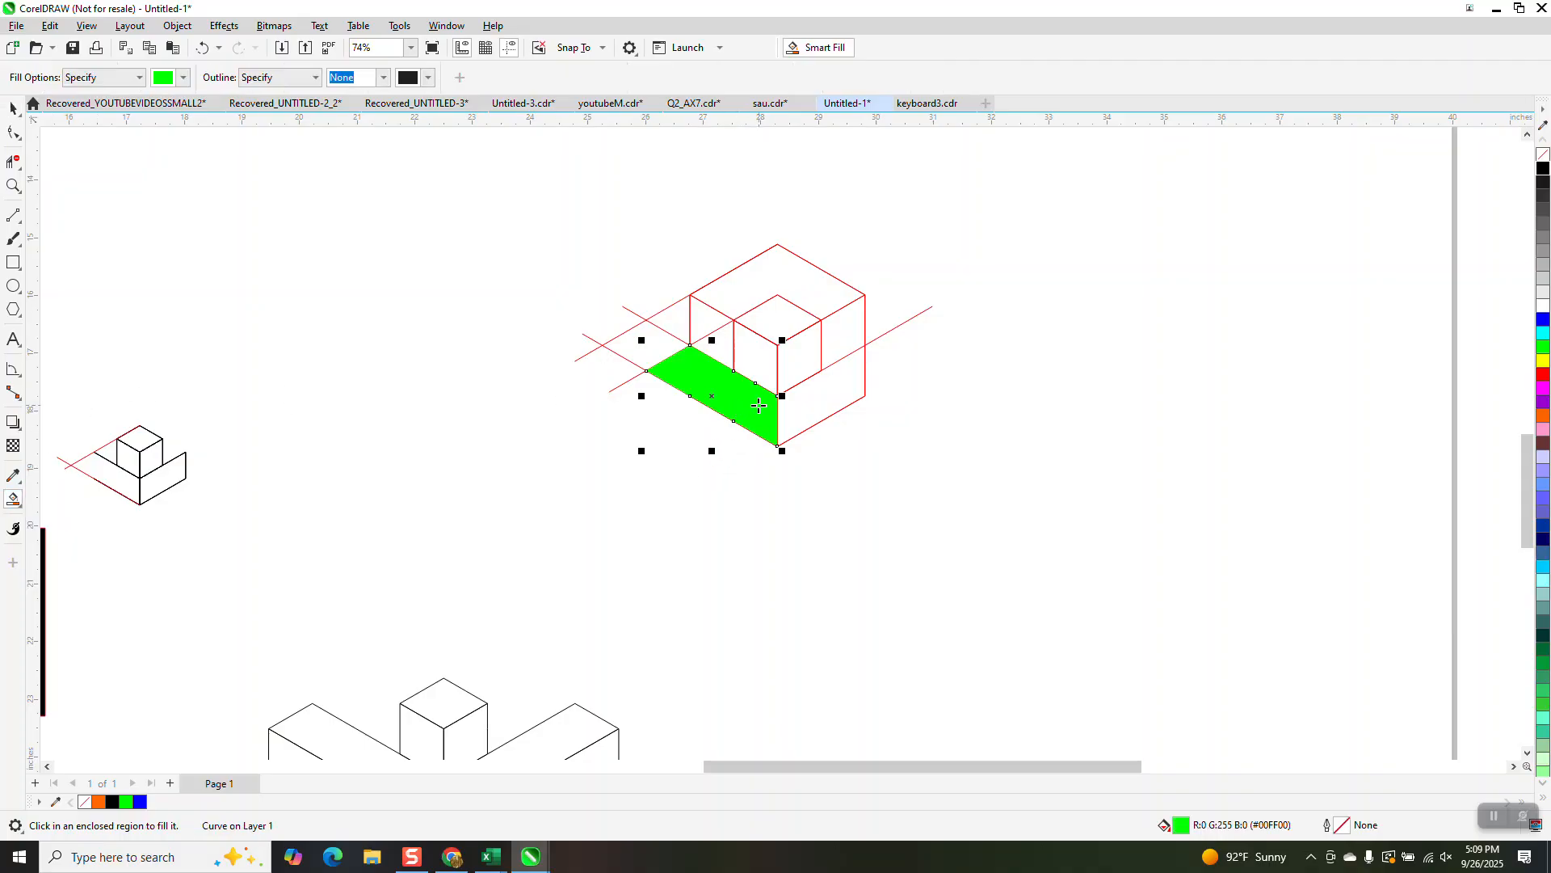
pyautogui.scroll(-1, 759, 406)
# - Nudge the green arm right out of the drawing by 5 inches and mirror a copy horizontally to form a V
pyautogui.click(13, 108)
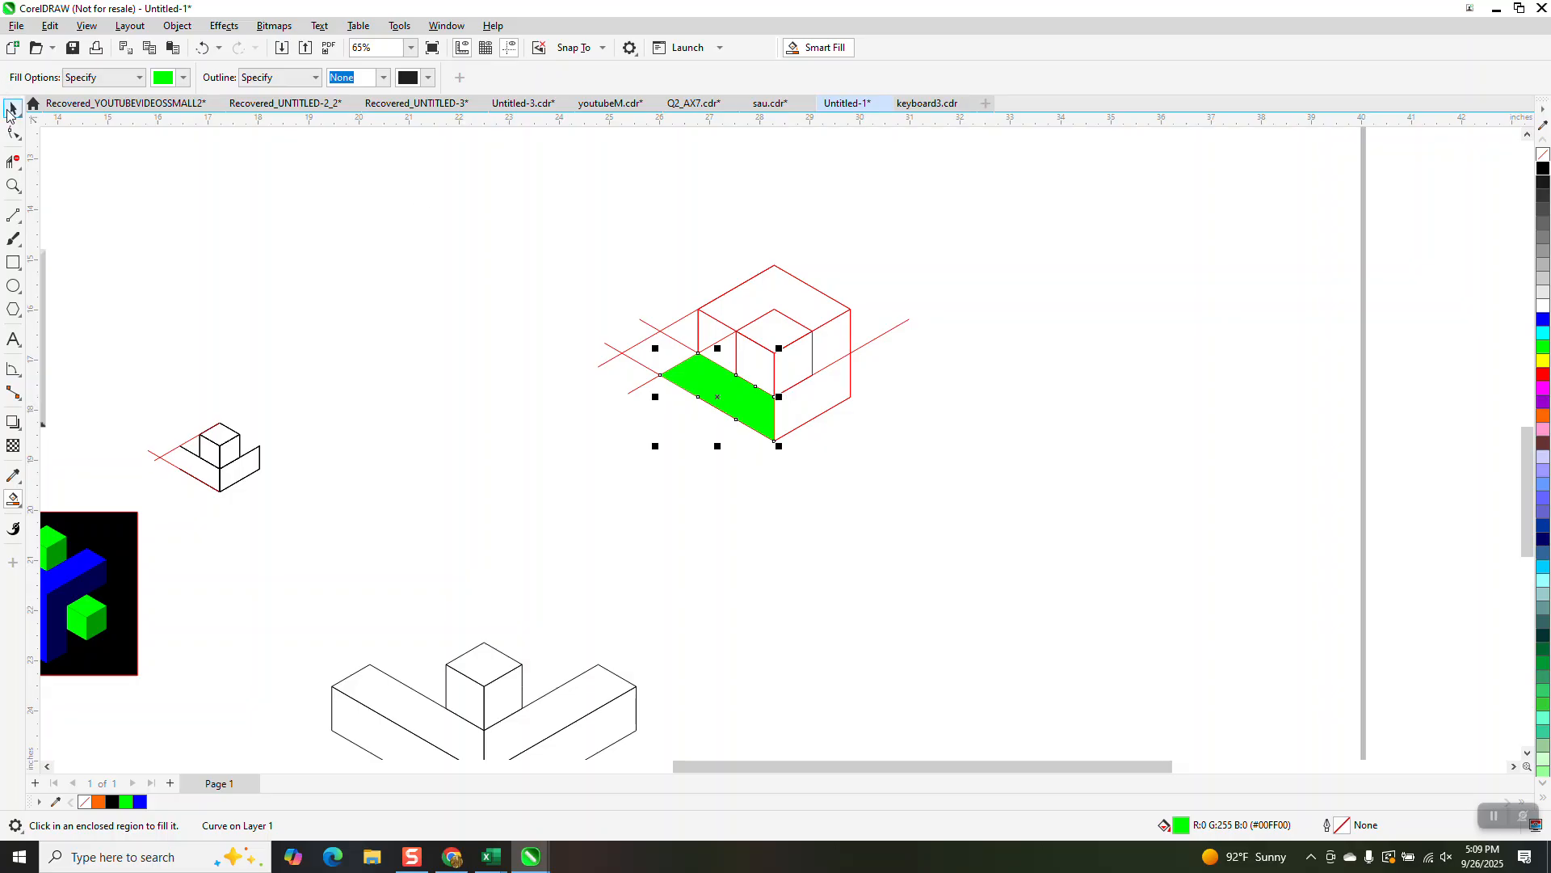
pyautogui.click(336, 186)
pyautogui.click(550, 79)
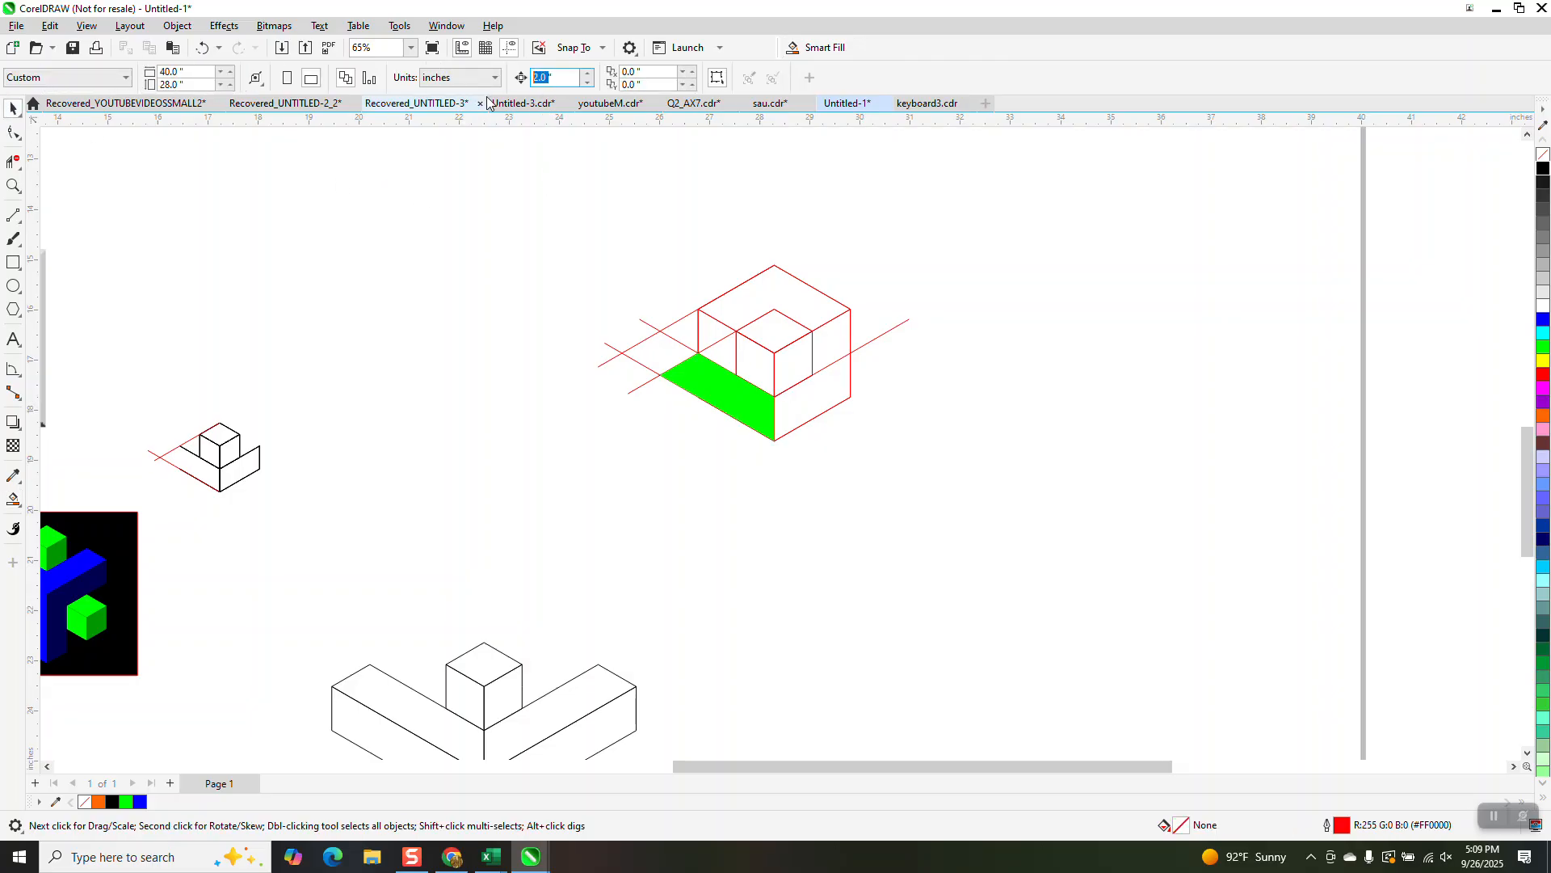
pyautogui.write('5')
pyautogui.click(729, 391)
pyautogui.press('Right')
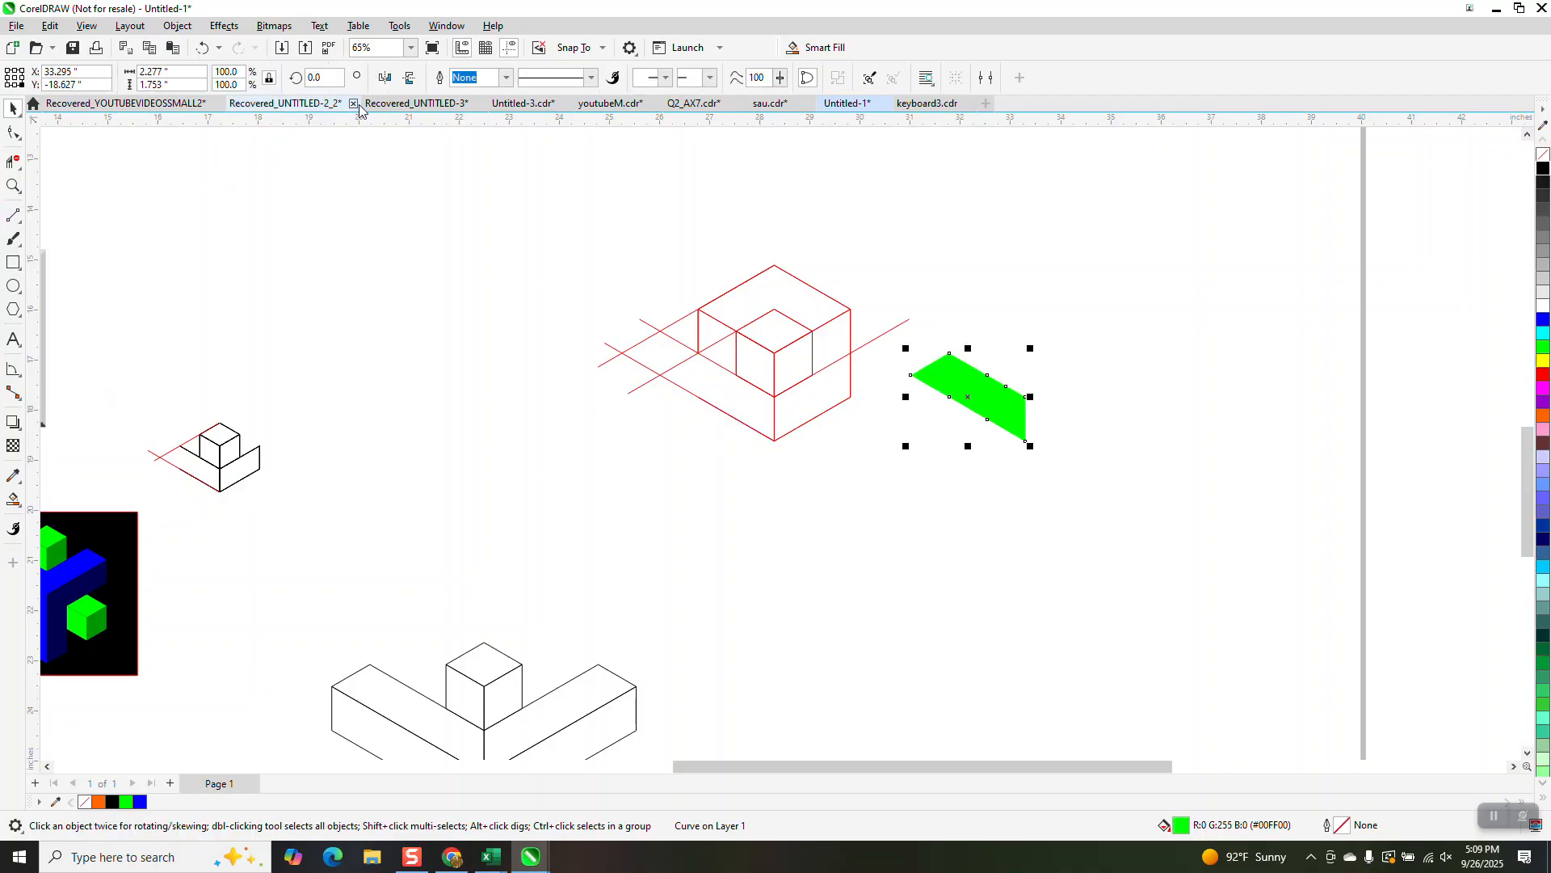
pyautogui.click(386, 78)
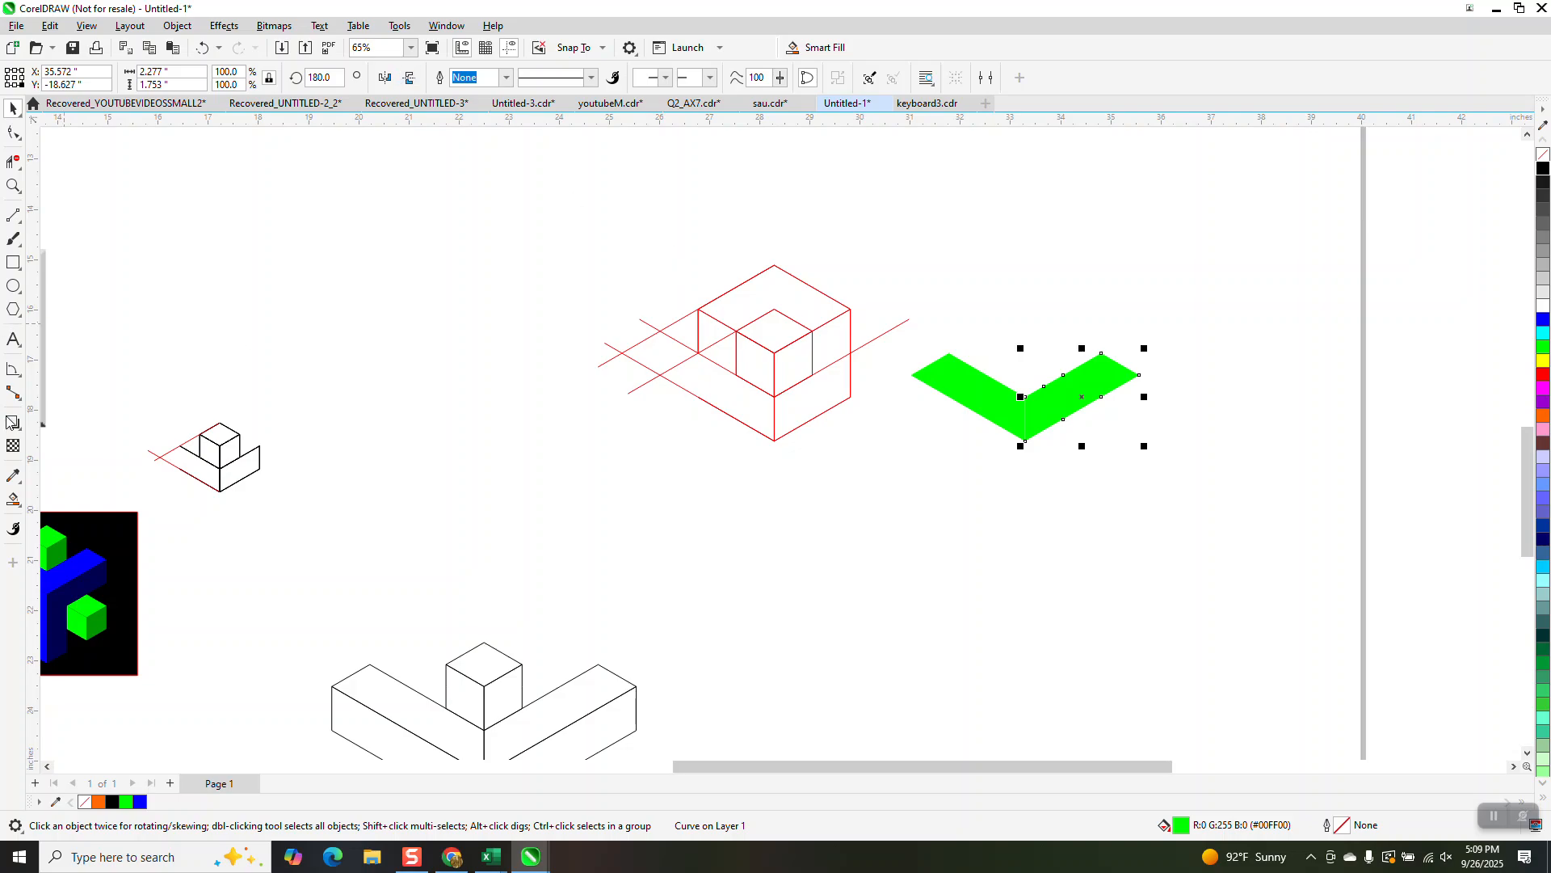
# - Smart Fill the small cube's top, right and left faces in green, moving each one right onto the new V
pyautogui.click(13, 500)
pyautogui.click(774, 330)
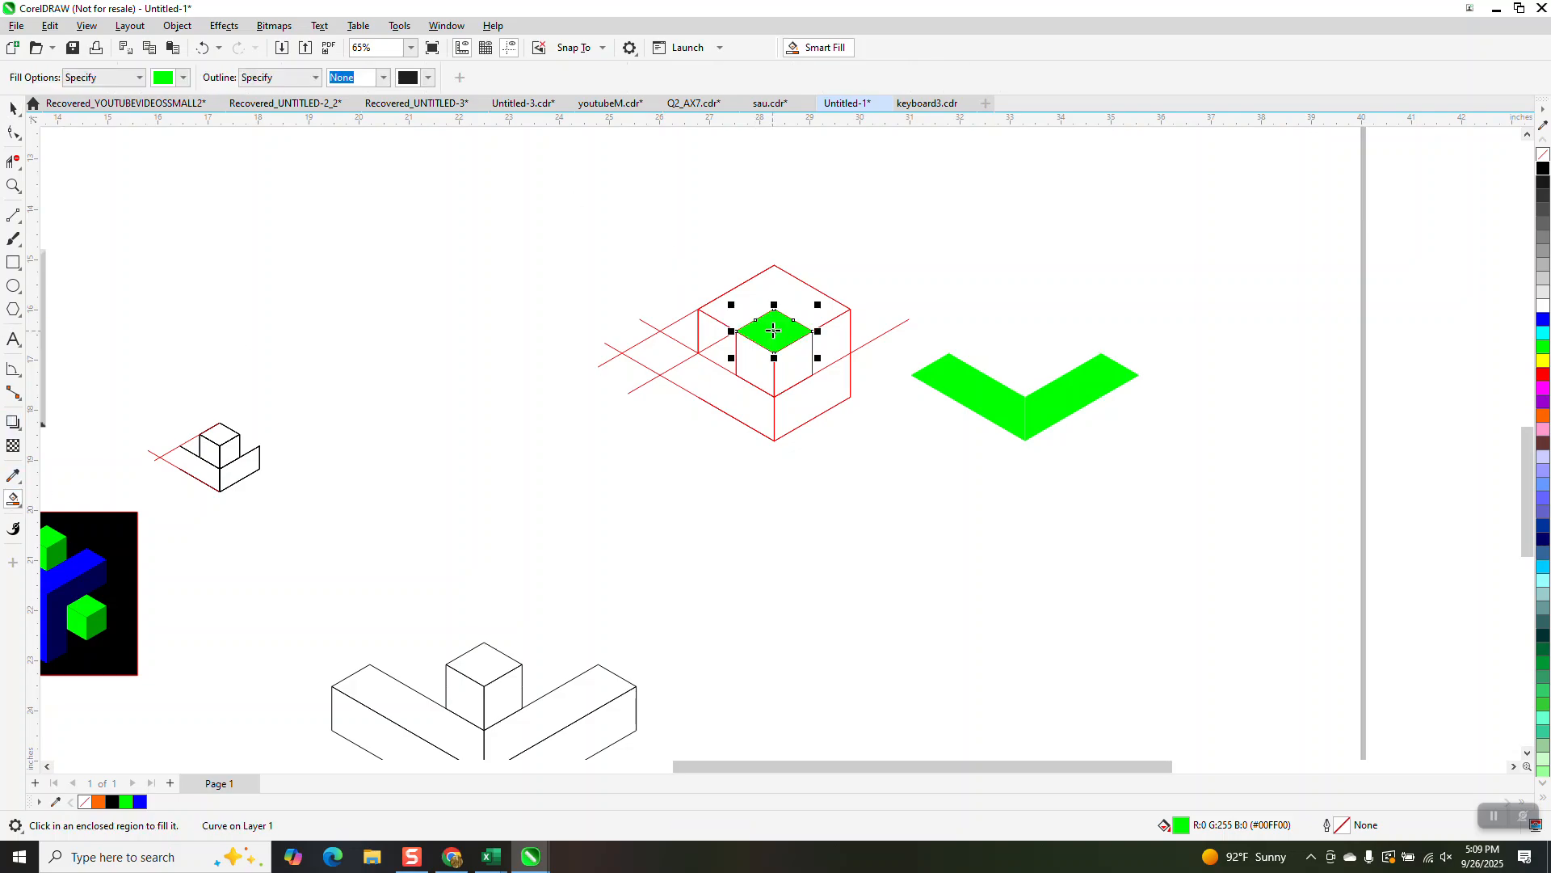
pyautogui.moveTo(778, 326); pyautogui.dragTo(1028, 326)
pyautogui.click(811, 346)
pyautogui.moveTo(810, 345); pyautogui.dragTo(1062, 346)
pyautogui.click(759, 360)
pyautogui.moveTo(760, 360); pyautogui.dragTo(1011, 359)
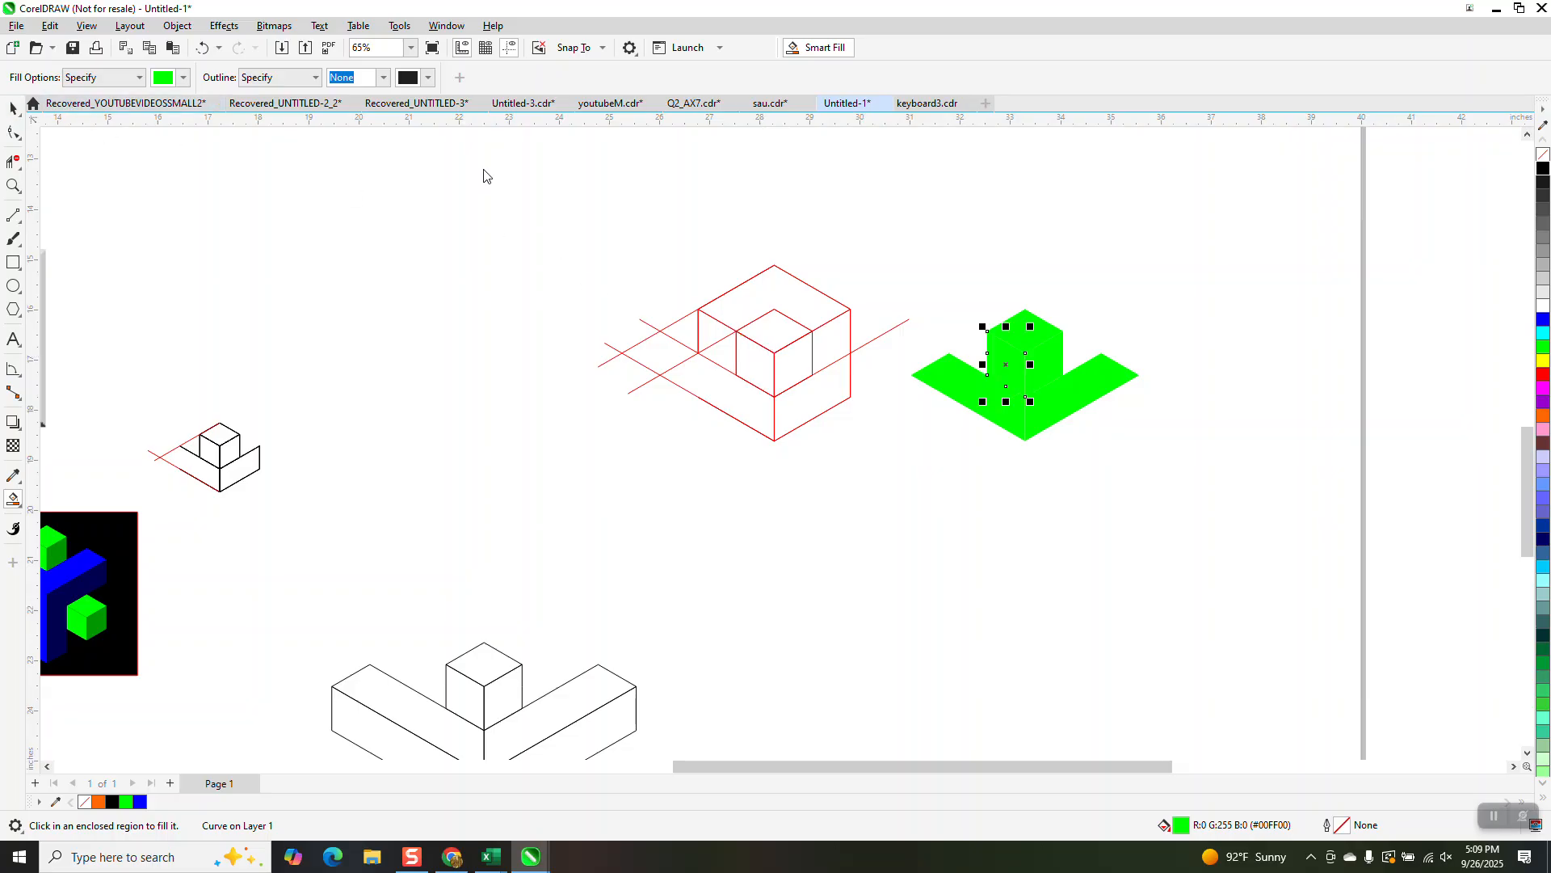
# - Select the five green shapes of the shorter-armed V and cube and change them to no fill with black outlines
pyautogui.press('space')
pyautogui.moveTo(1158, 531); pyautogui.dragTo(1158, 531)
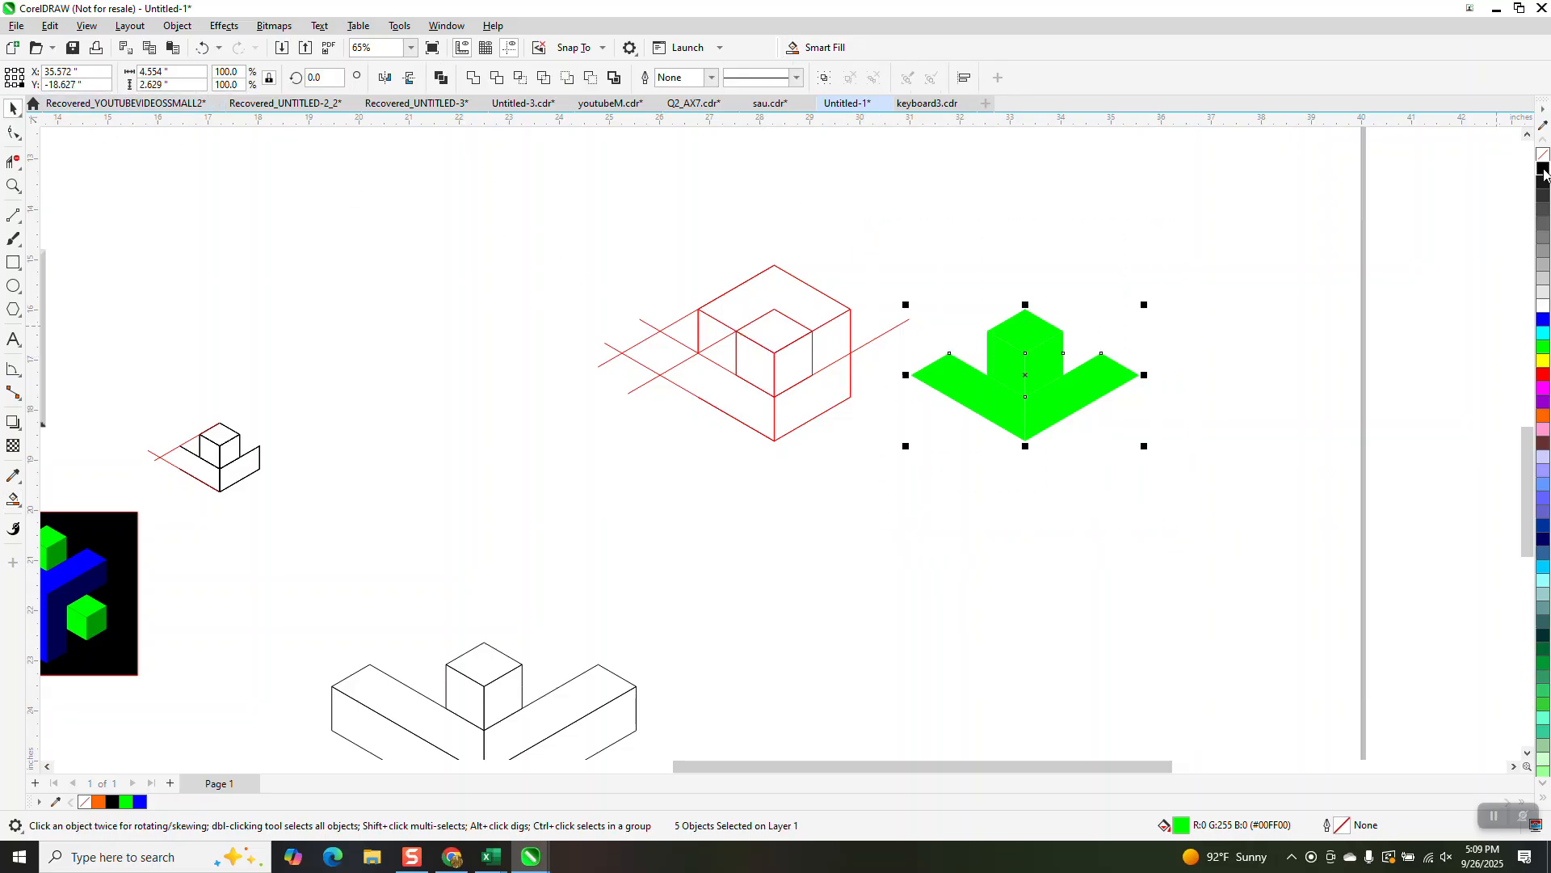
pyautogui.click(1543, 154)
pyautogui.rightClick(1540, 171)
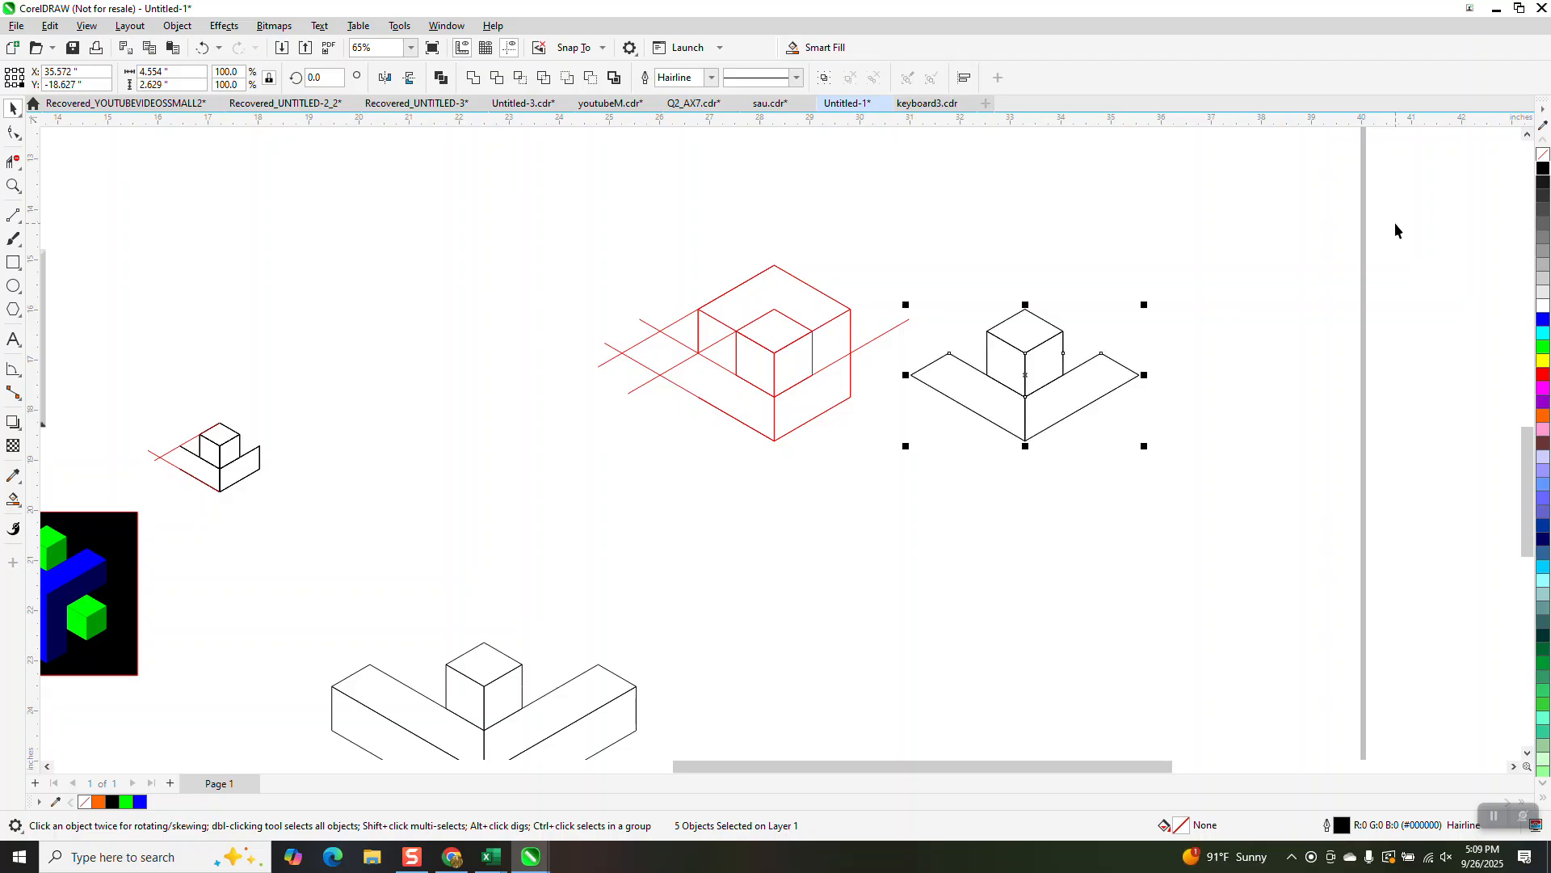
# - Group the shorter-armed V and cube shapes and set the group's rotation centre at its bottom tip
pyautogui.click(1396, 231)
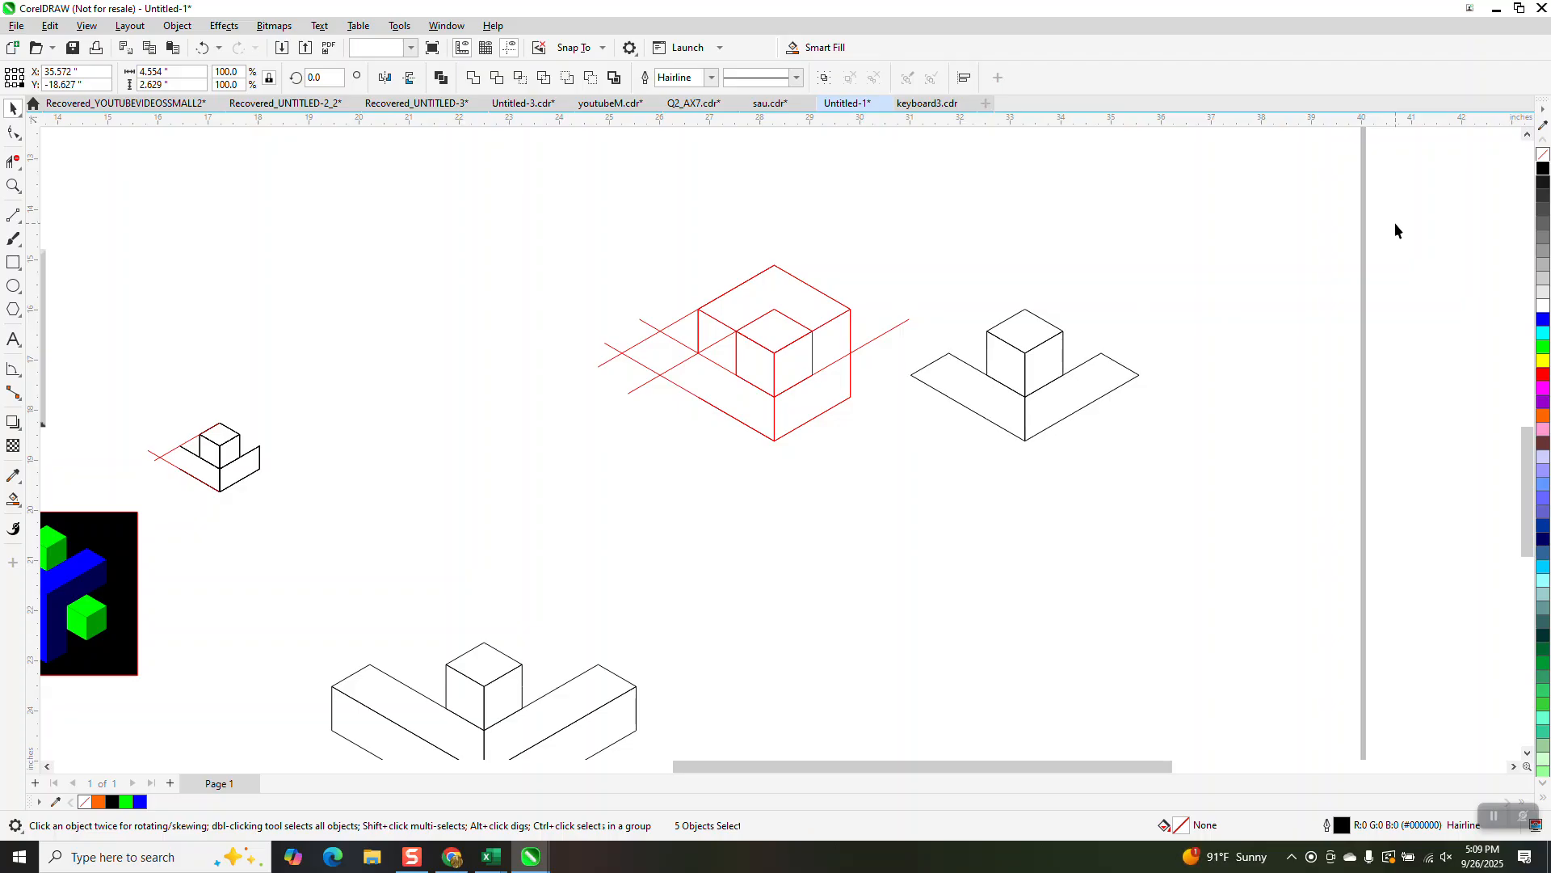
pyautogui.moveTo(1282, 560); pyautogui.dragTo(1287, 561)
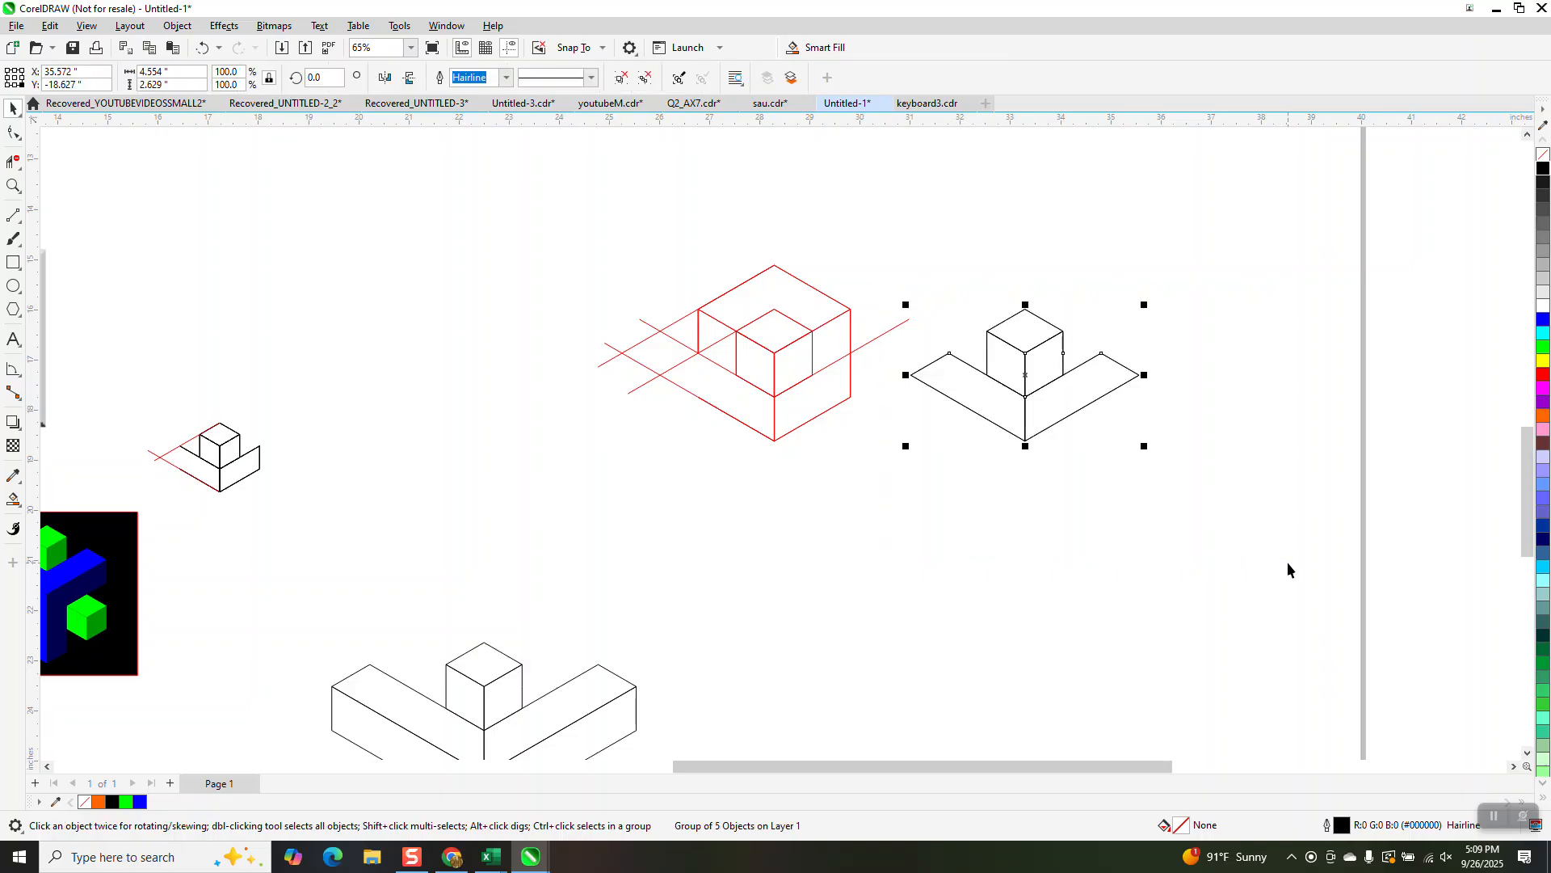
pyautogui.click(1025, 374)
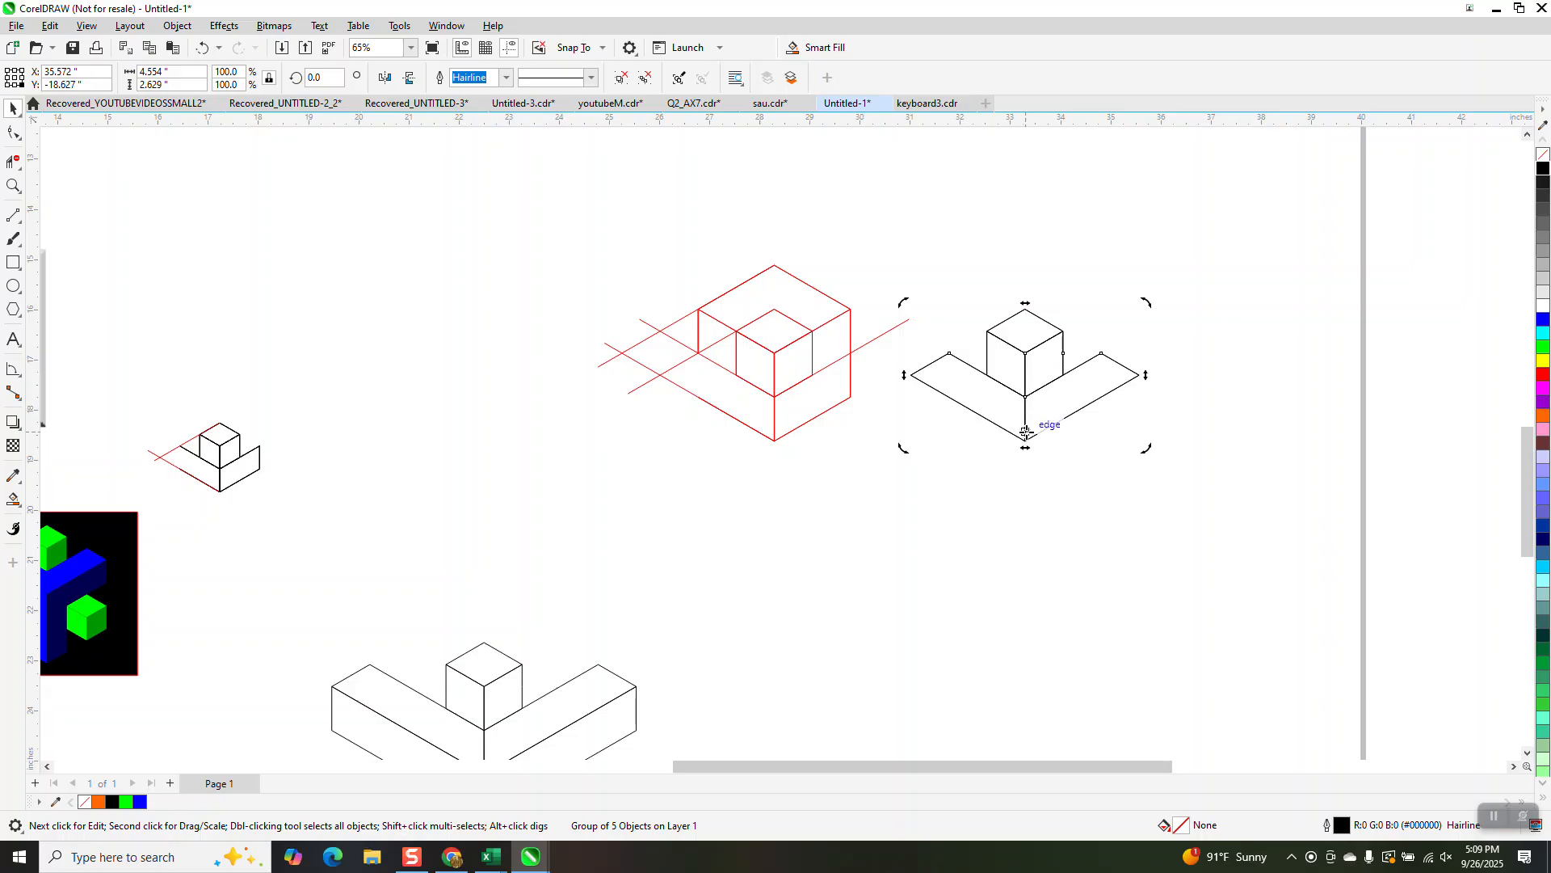
# - Rotate a copy of the shorter-armed group by 120° and repeat it once to form the second three-armed logo
pyautogui.click(322, 77)
pyautogui.write('120')
pyautogui.press('Return')
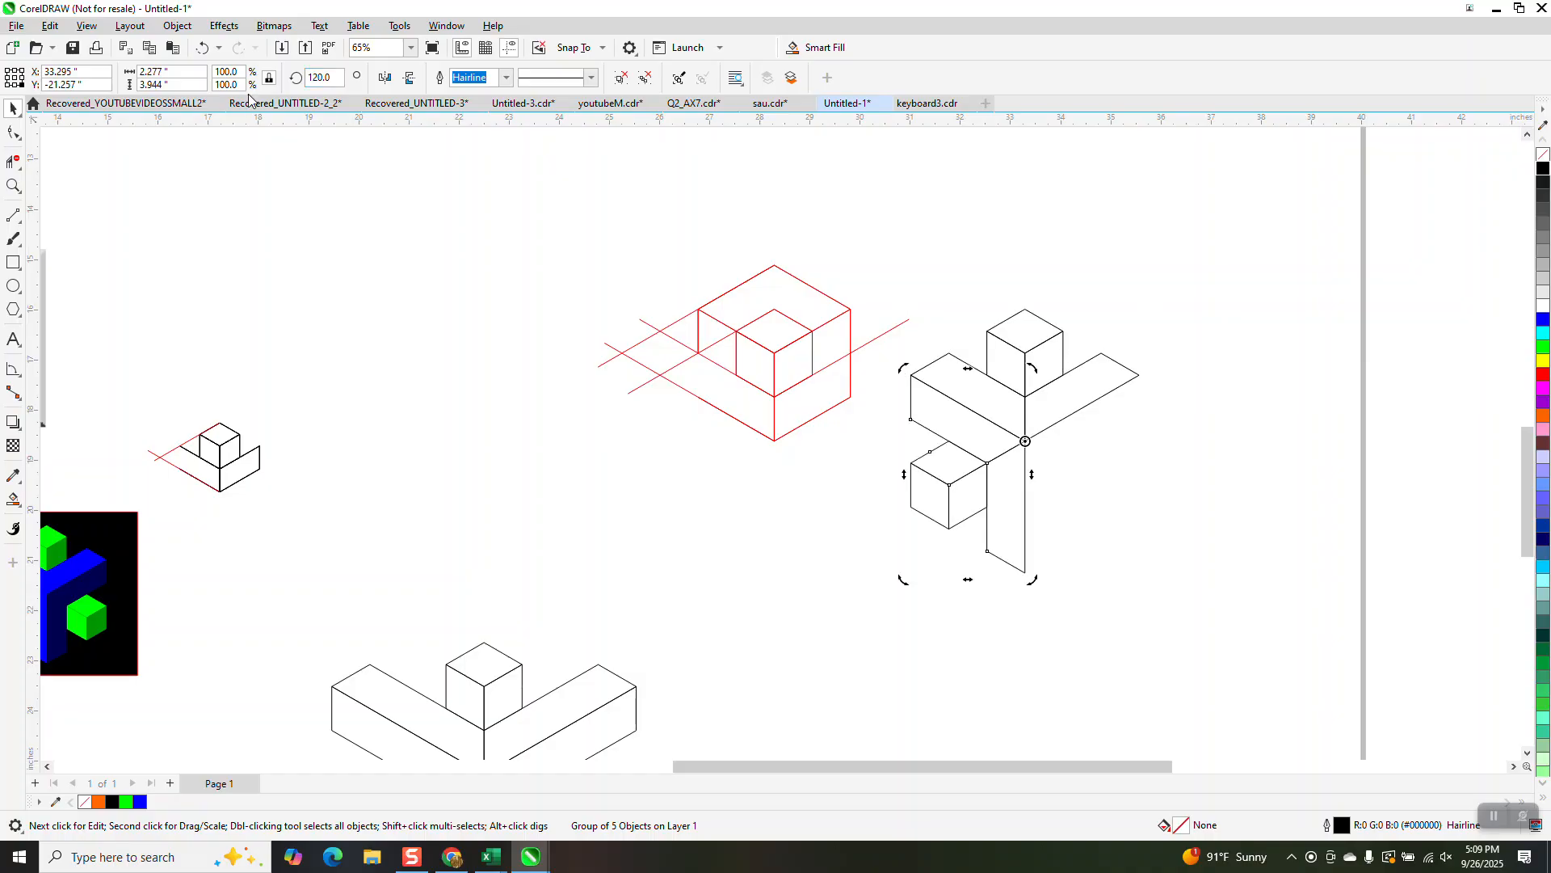
pyautogui.hotkey('ctrl', 'r')
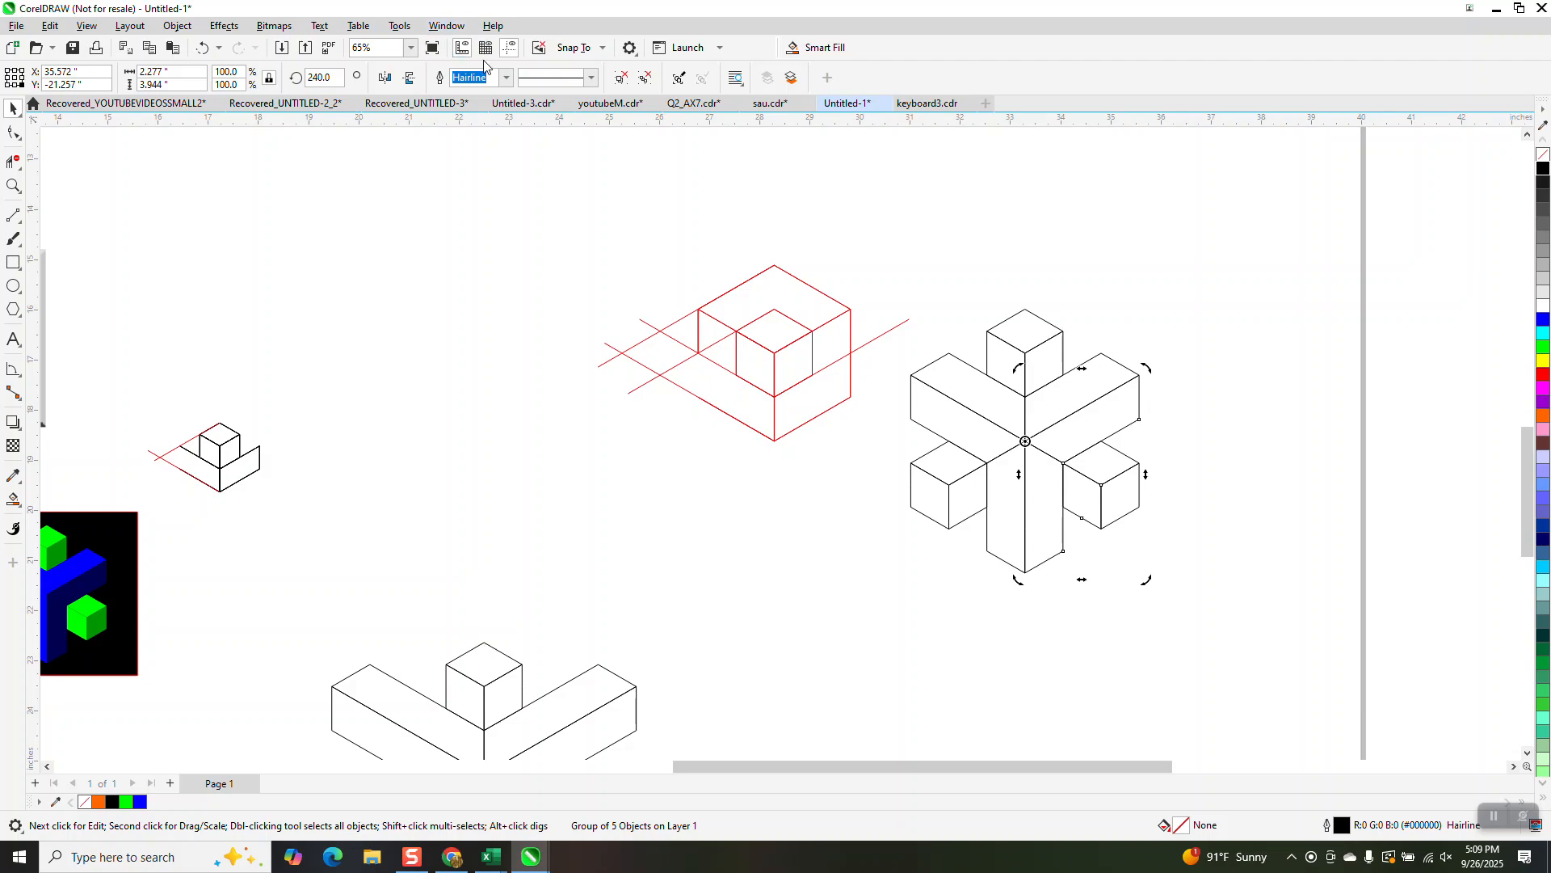
# - Delete the long construction line along the hexagon's upper-left edge and move the remaining red drawing down and to the right
pyautogui.click(684, 322)
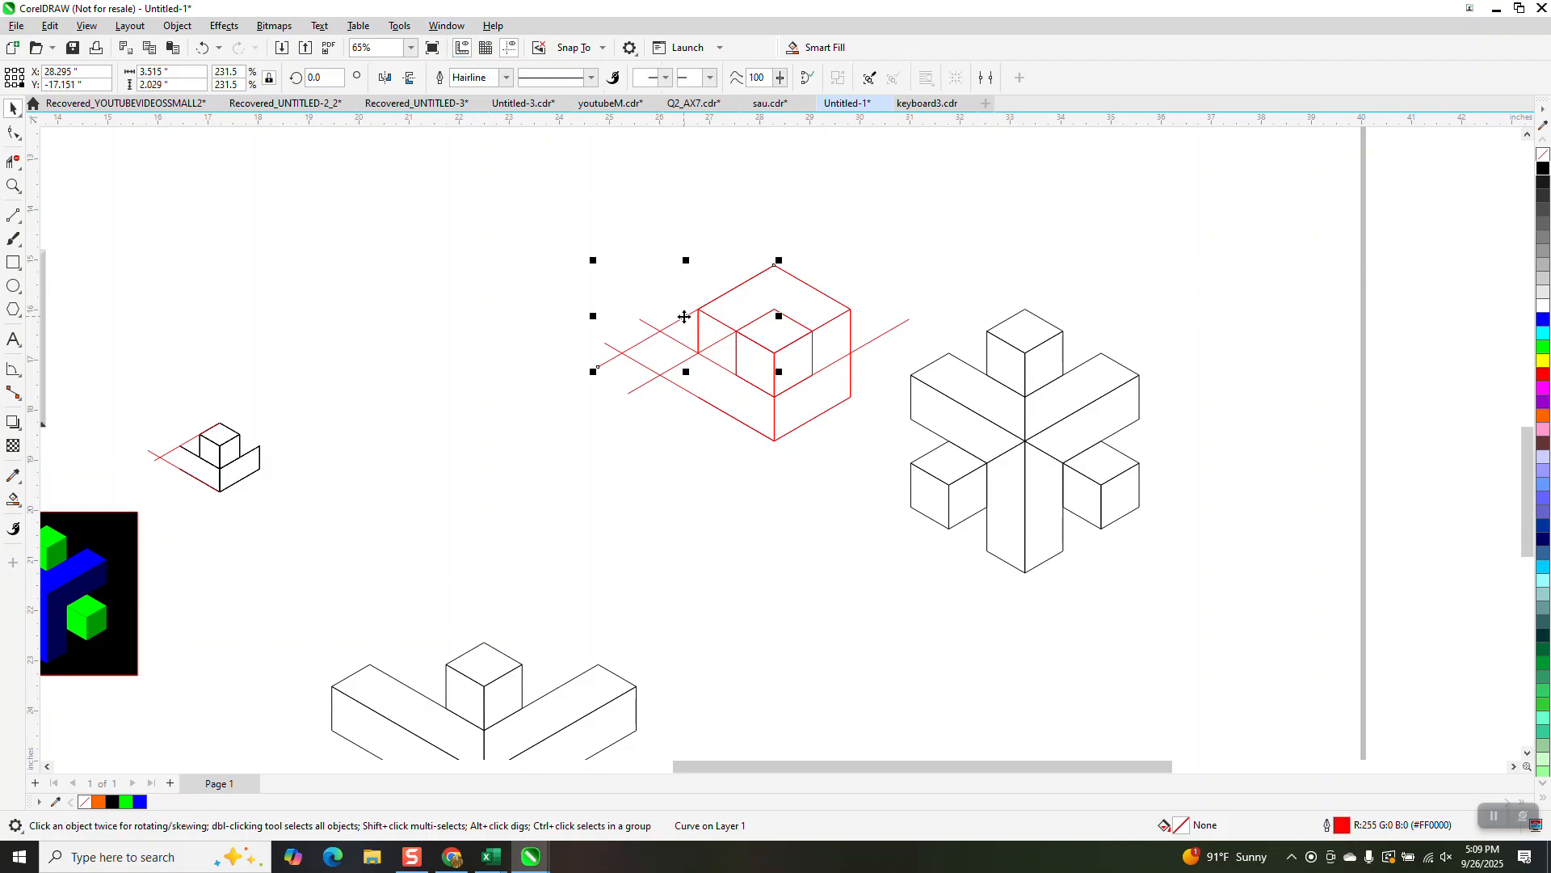
pyautogui.click(683, 335)
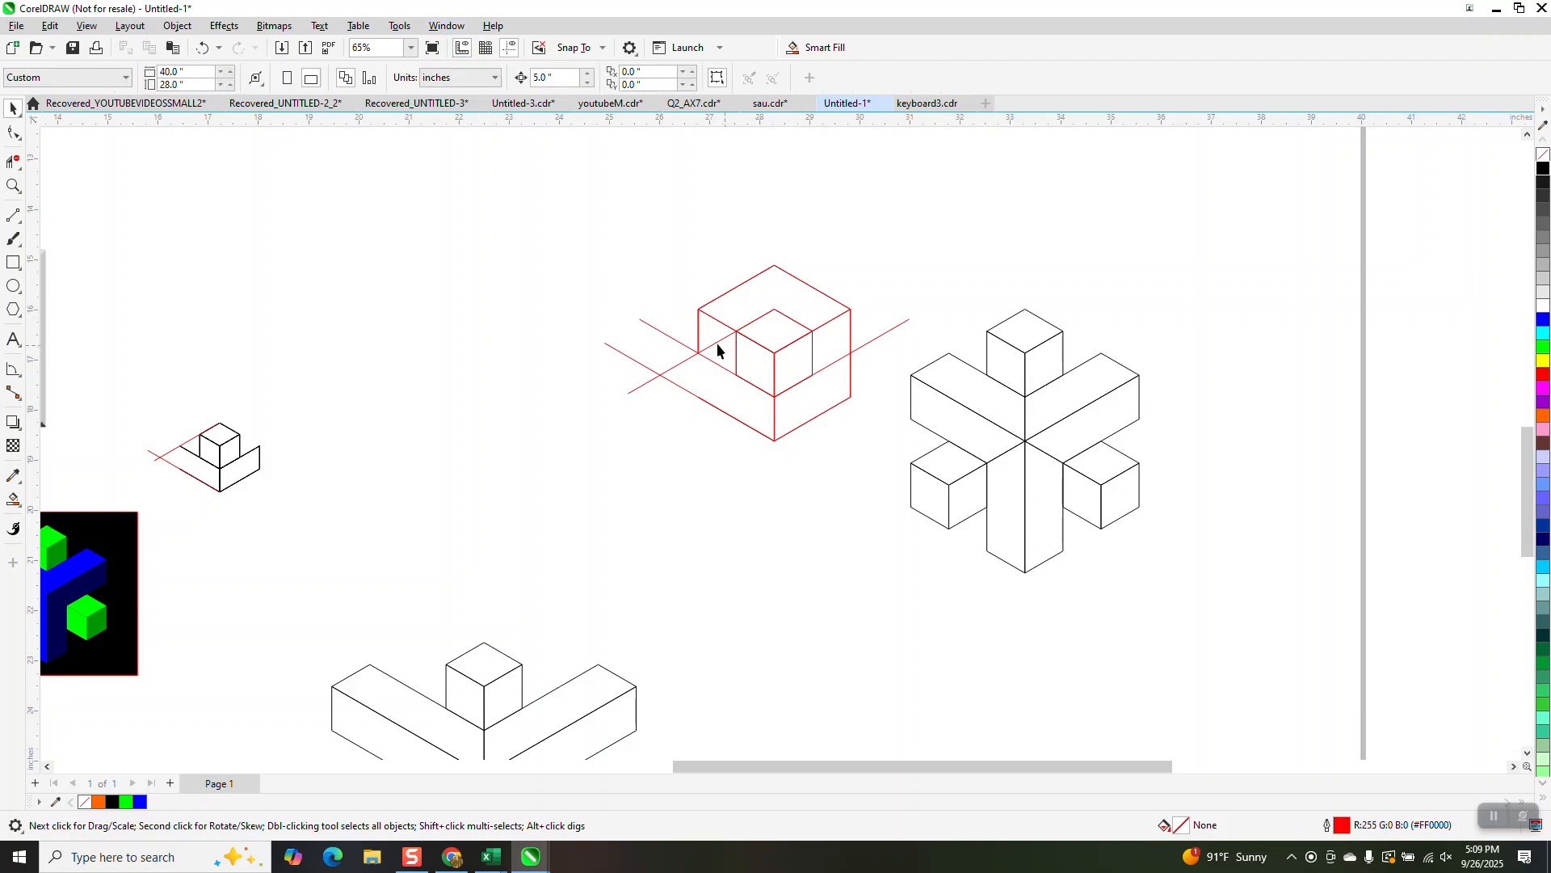
pyautogui.scroll(-1, 948, 319)
pyautogui.moveTo(635, 232); pyautogui.dragTo(929, 435)
pyautogui.moveTo(853, 386); pyautogui.dragTo(1083, 685)
# - Move the shorter-armed logo beside the Ctrl key picture and shift the small line sketch away to the right below it
pyautogui.moveTo(857, 273); pyautogui.dragTo(1140, 513)
pyautogui.moveTo(1046, 444); pyautogui.dragTo(443, 301)
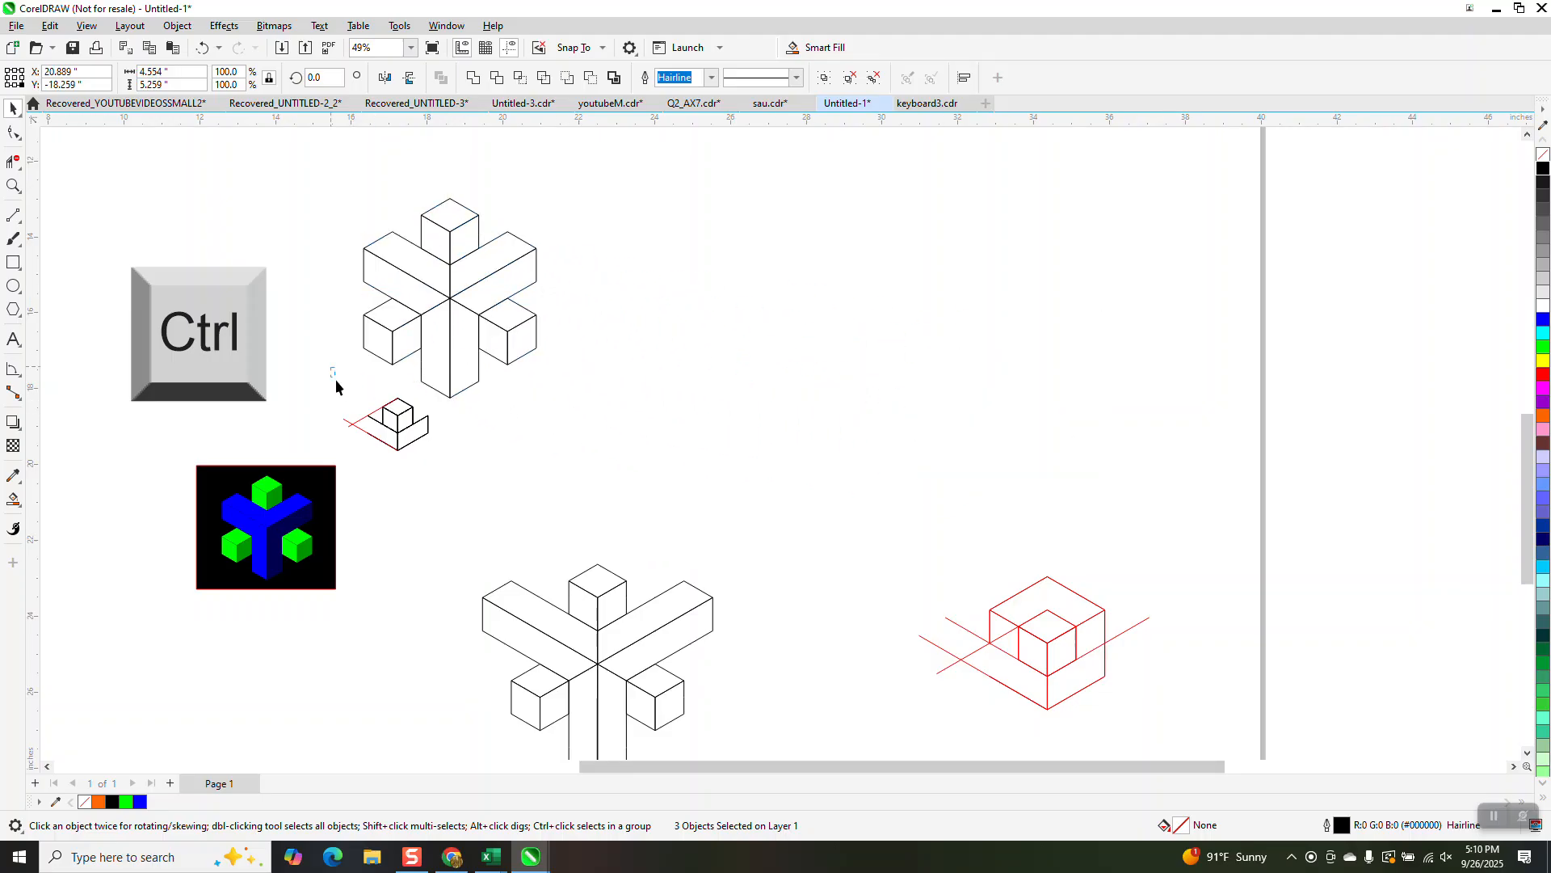
pyautogui.moveTo(336, 380); pyautogui.dragTo(446, 472)
pyautogui.moveTo(402, 421); pyautogui.dragTo(747, 508)
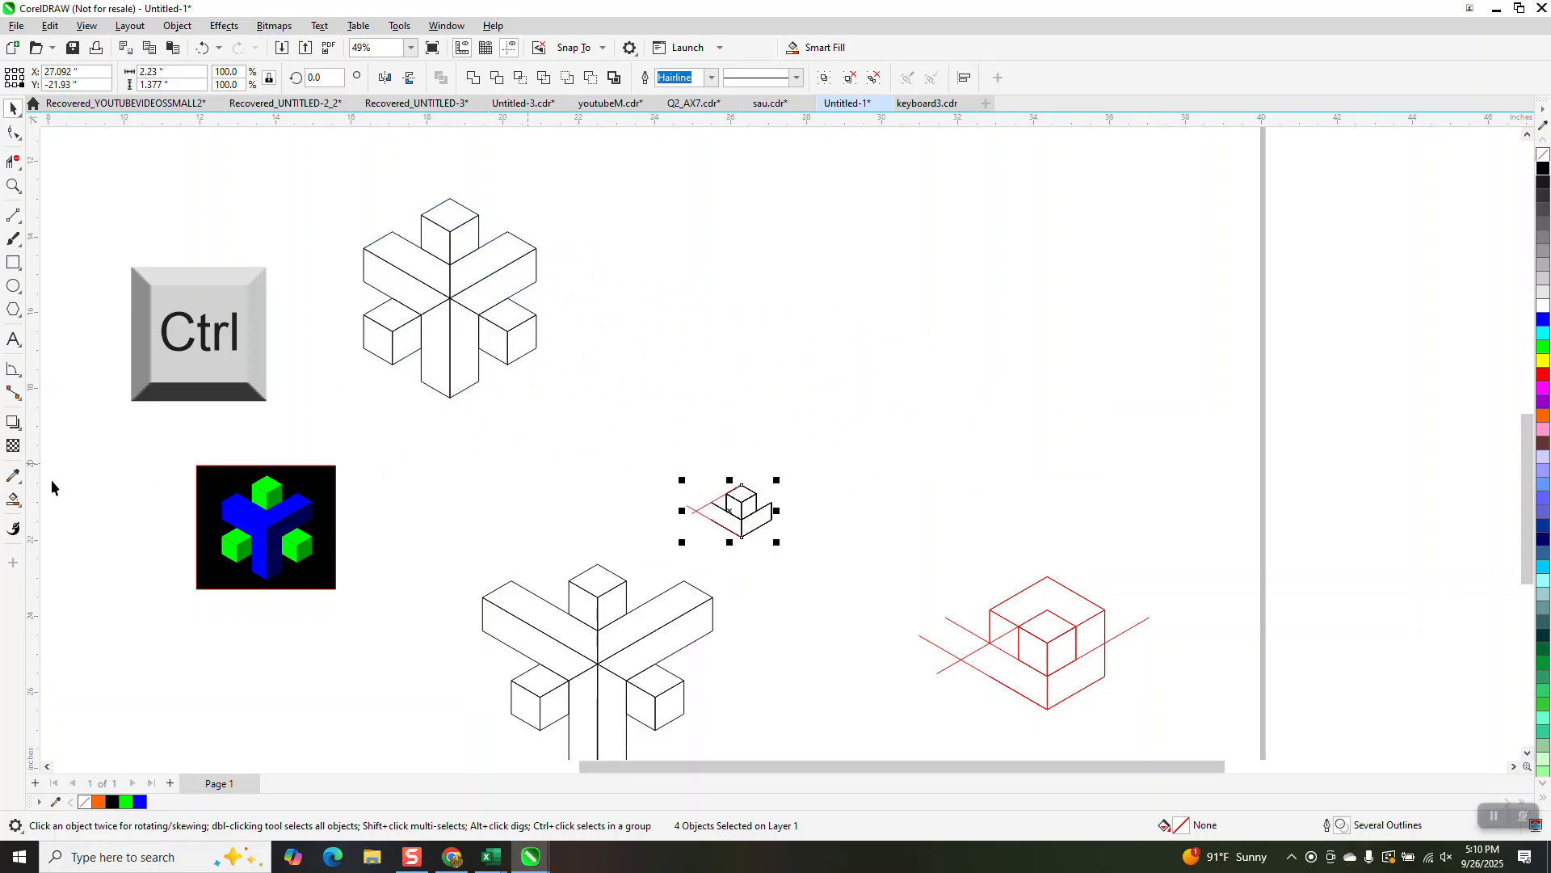
# - Delete the inner joint segments where the three arms of the shorter-armed logo meet, using Virtual Segment Delete
pyautogui.click(13, 161)
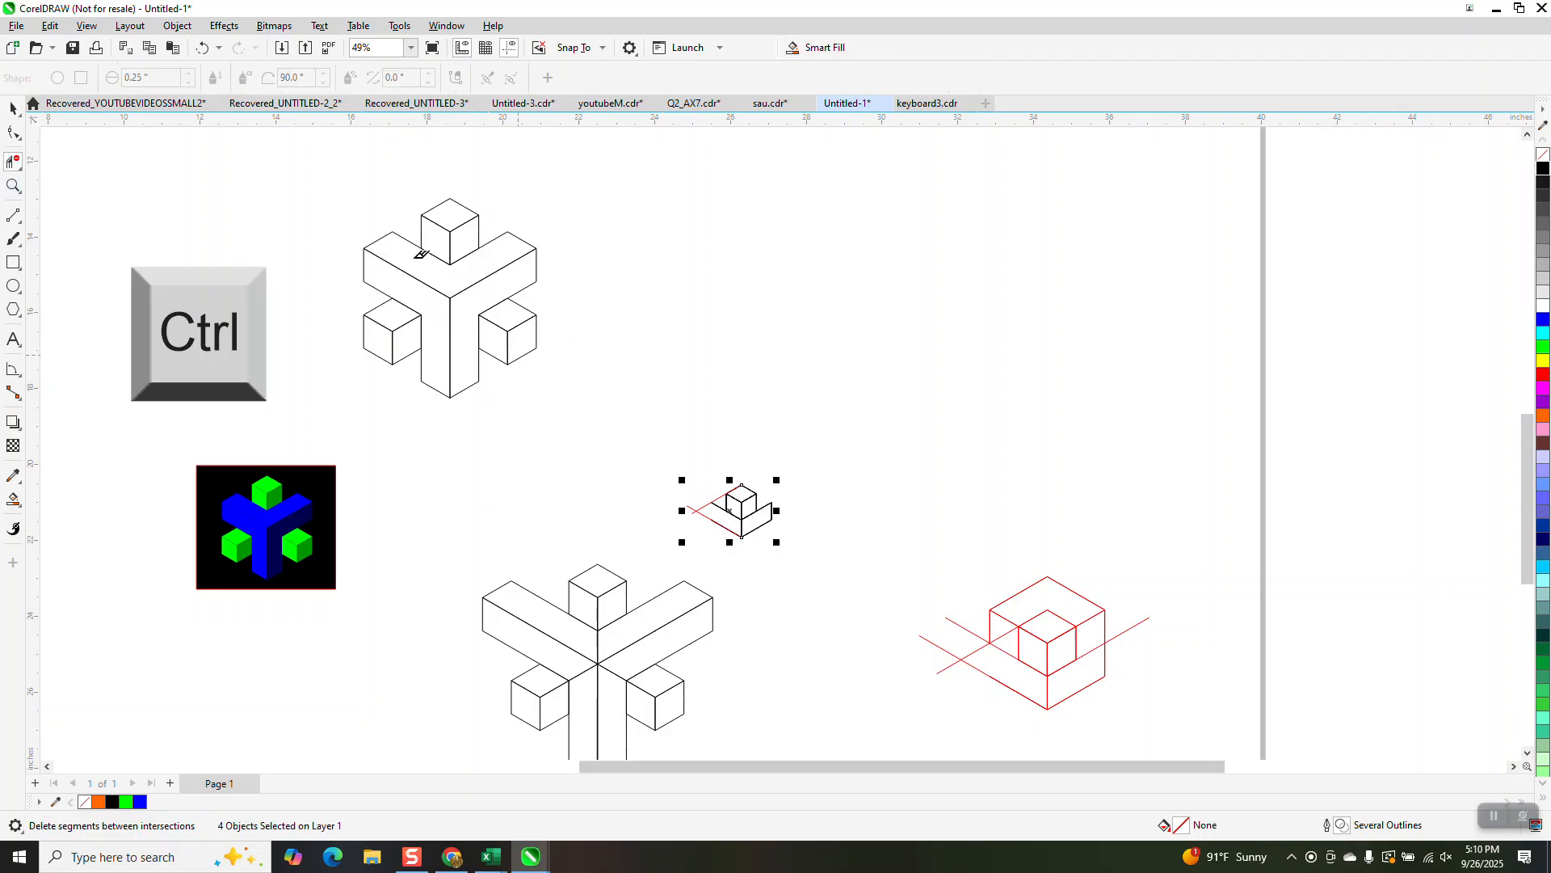
# - Smart Fill all three faces of each of the three cubes in the logo beside the Ctrl key picture with green and no outline
pyautogui.click(15, 501)
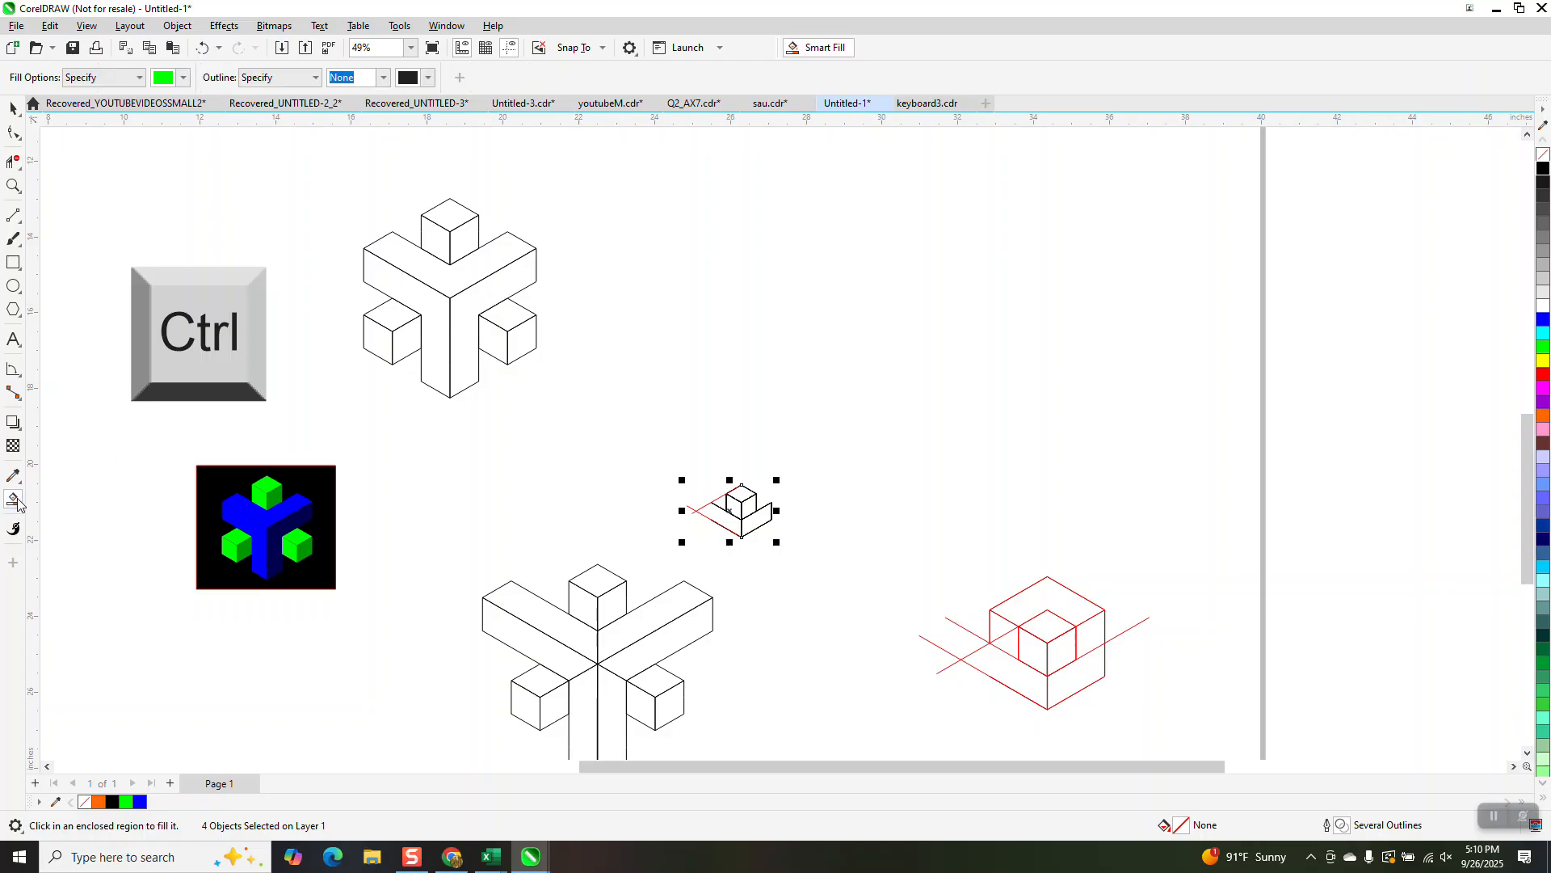
pyautogui.click(382, 338)
pyautogui.click(393, 317)
pyautogui.click(411, 333)
pyautogui.click(457, 246)
pyautogui.click(436, 240)
pyautogui.click(450, 215)
pyautogui.click(516, 321)
pyautogui.click(521, 338)
pyautogui.click(487, 345)
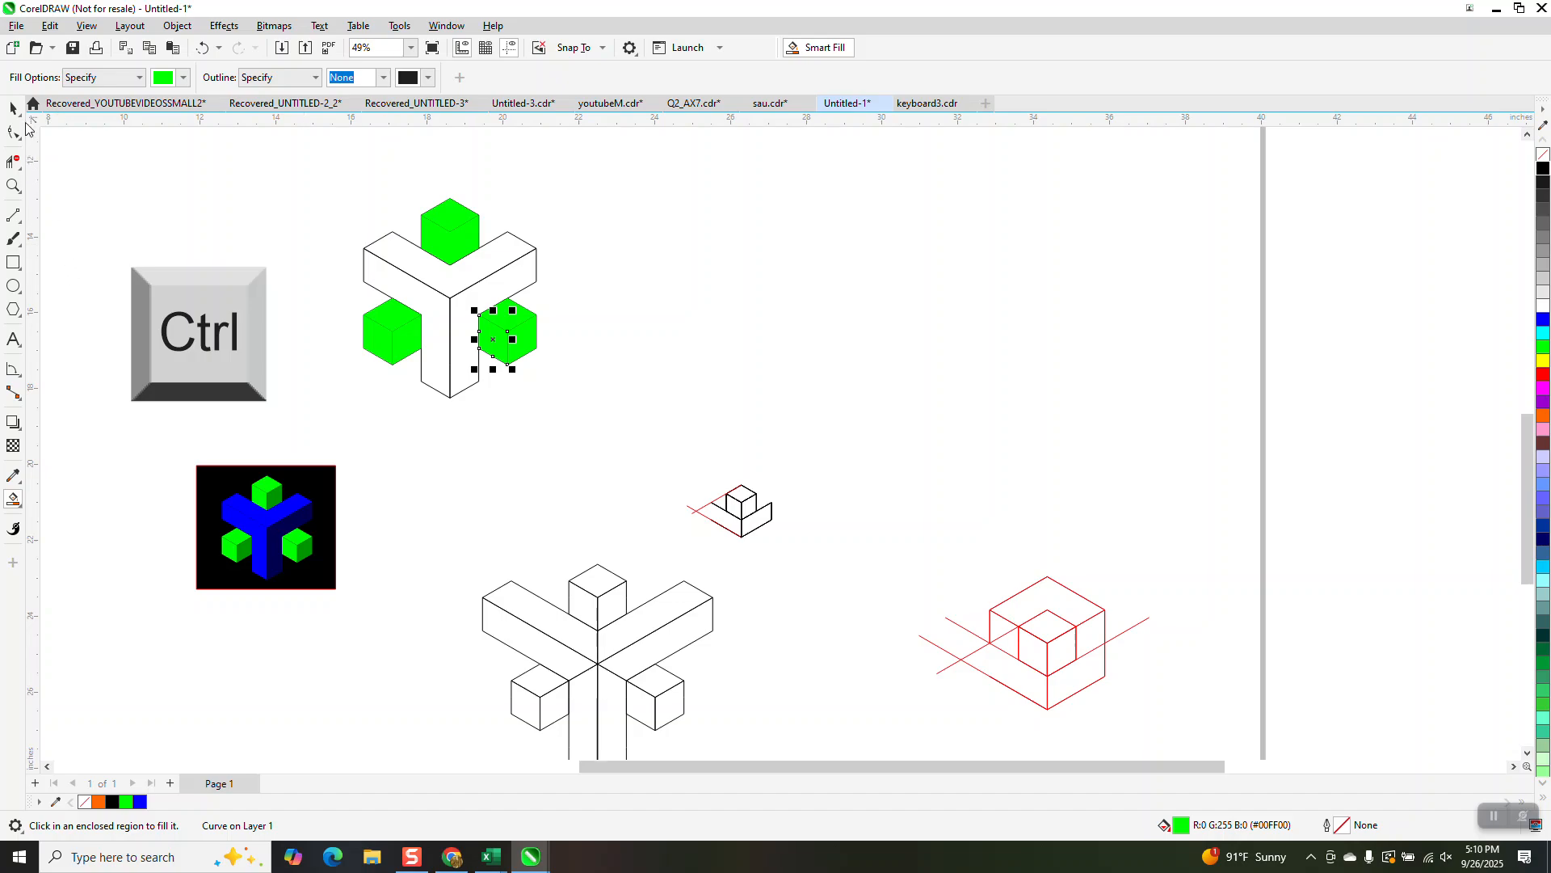
# - Select the right-hand faces of the three green cubes and blend in black until their fill is R:0 G:167 B:0
pyautogui.click(13, 108)
pyautogui.click(530, 337)
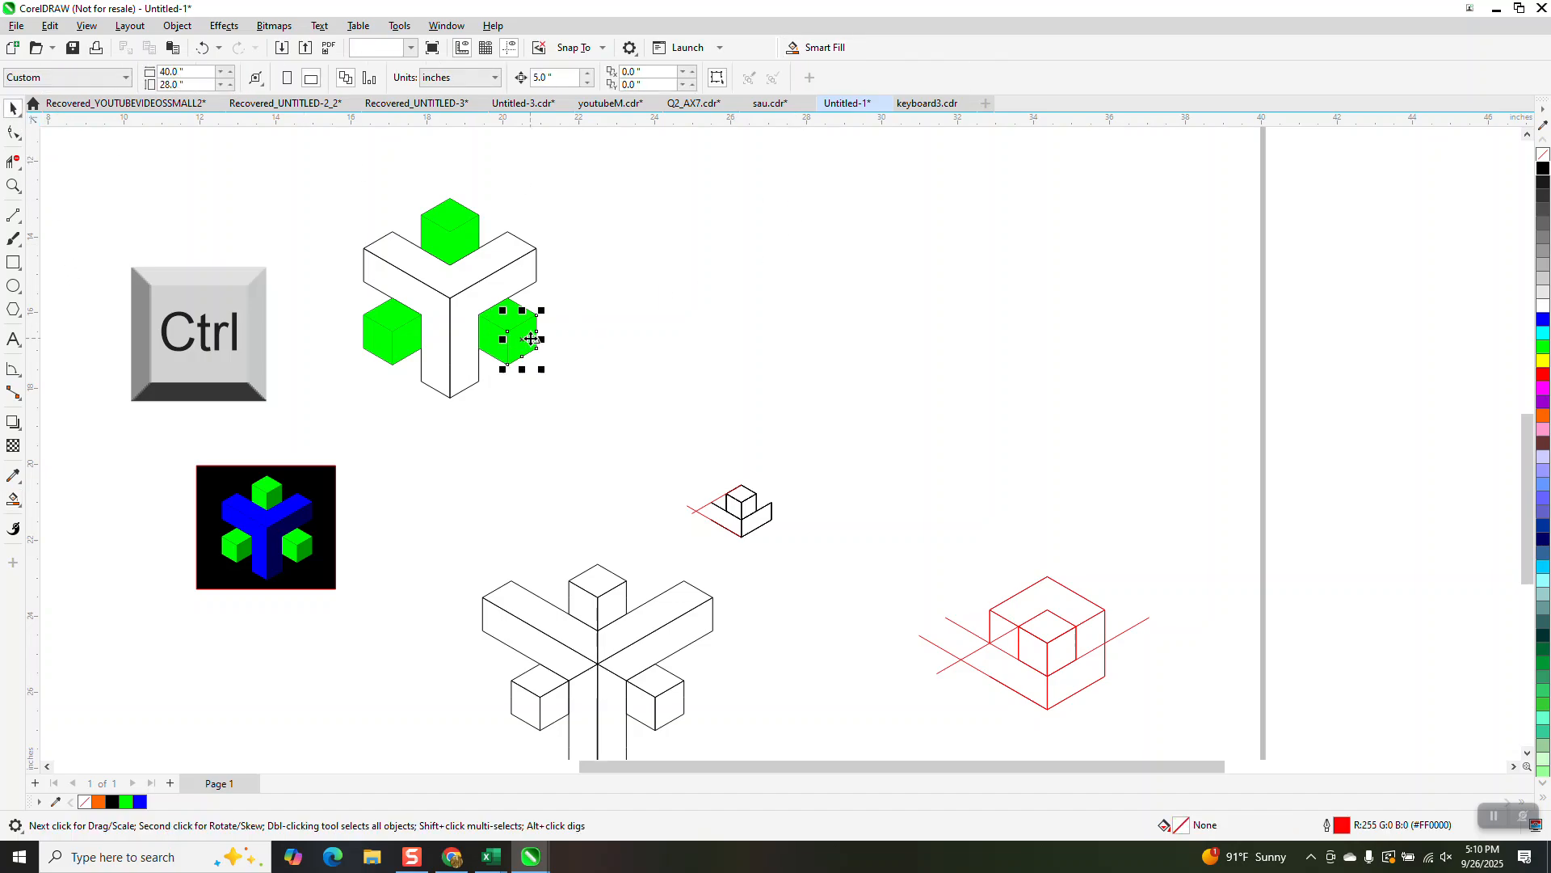
pyautogui.keyDown('shift'); pyautogui.click(403, 349); pyautogui.keyUp('shift')
pyautogui.keyDown('shift'); pyautogui.click(463, 241); pyautogui.keyUp('shift')
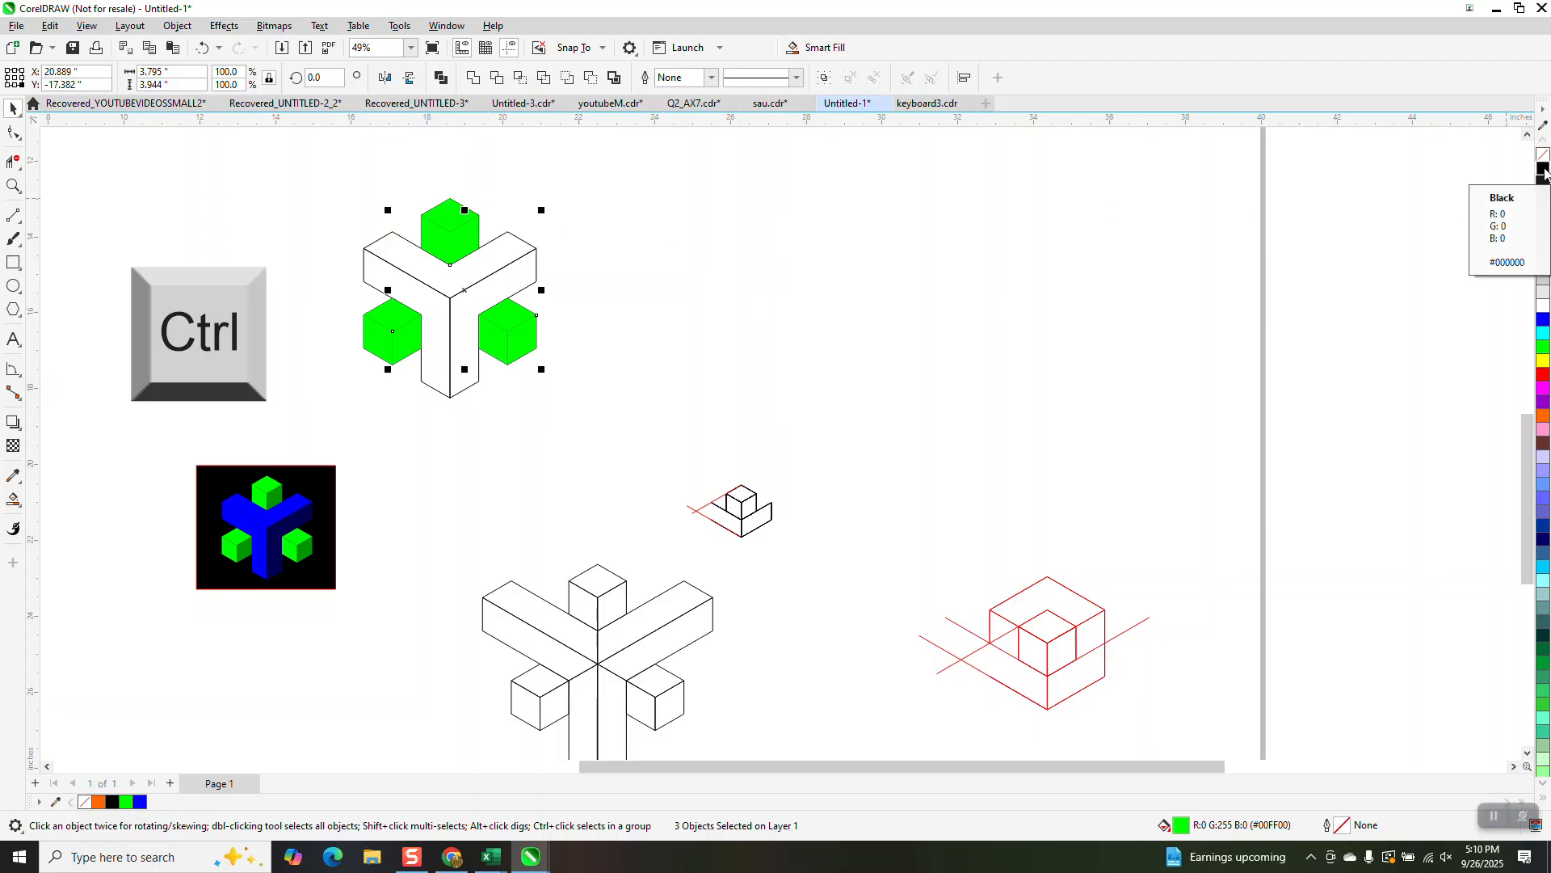
pyautogui.keyDown('ctrl'); pyautogui.click(1543, 170); pyautogui.keyUp('ctrl')
pyautogui.keyDown('ctrl'); pyautogui.click(1543, 170); pyautogui.keyUp('ctrl')
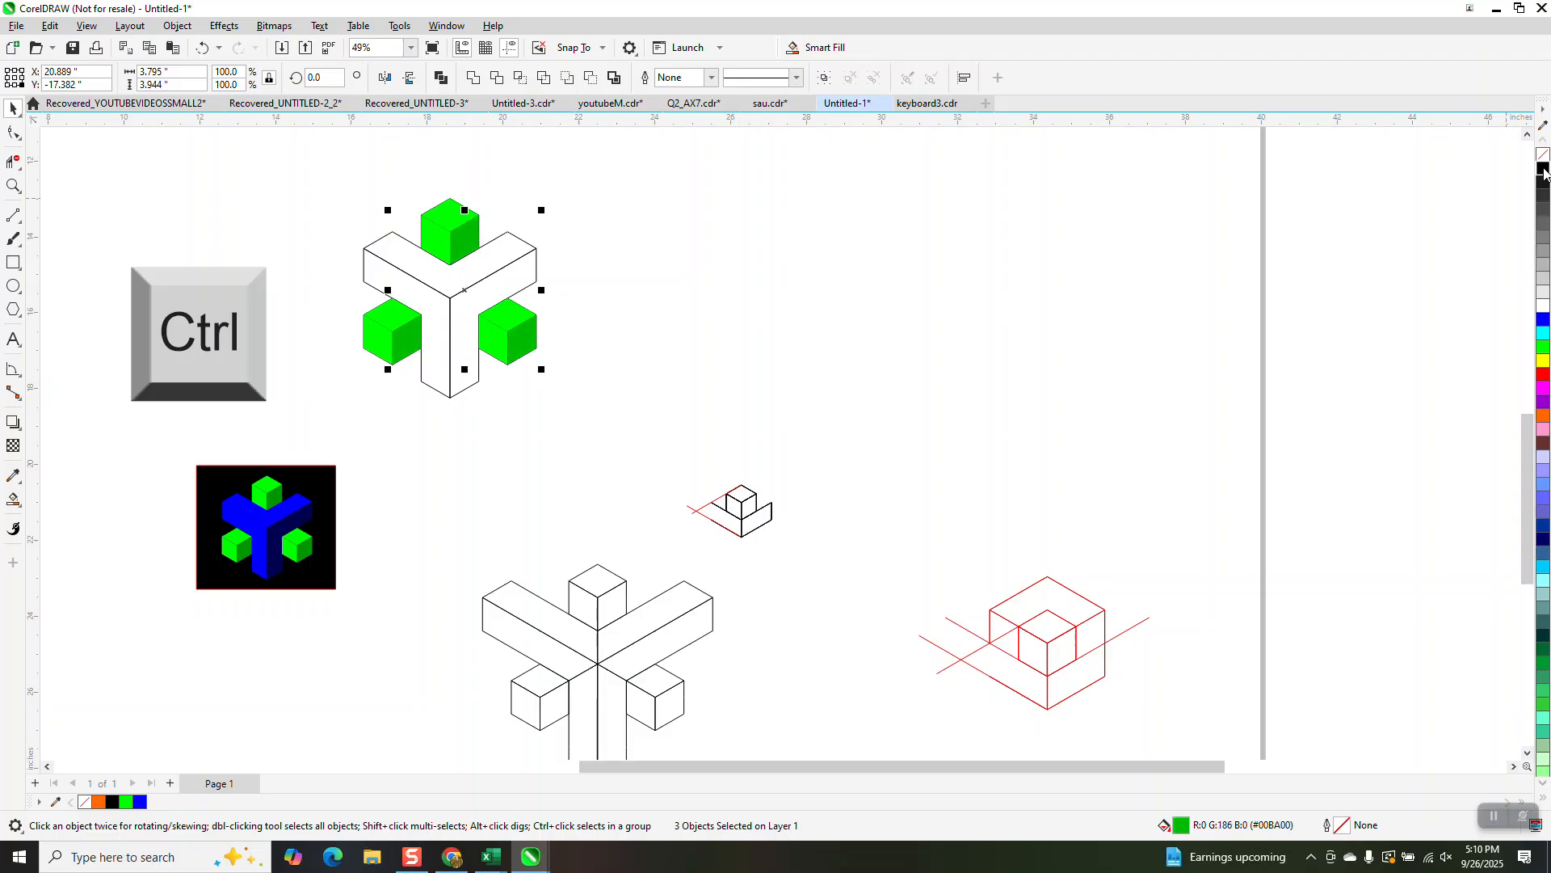
pyautogui.keyDown('ctrl'); pyautogui.click(1543, 170); pyautogui.keyUp('ctrl')
pyautogui.keyDown('ctrl'); pyautogui.click(1543, 169); pyautogui.keyUp('ctrl')
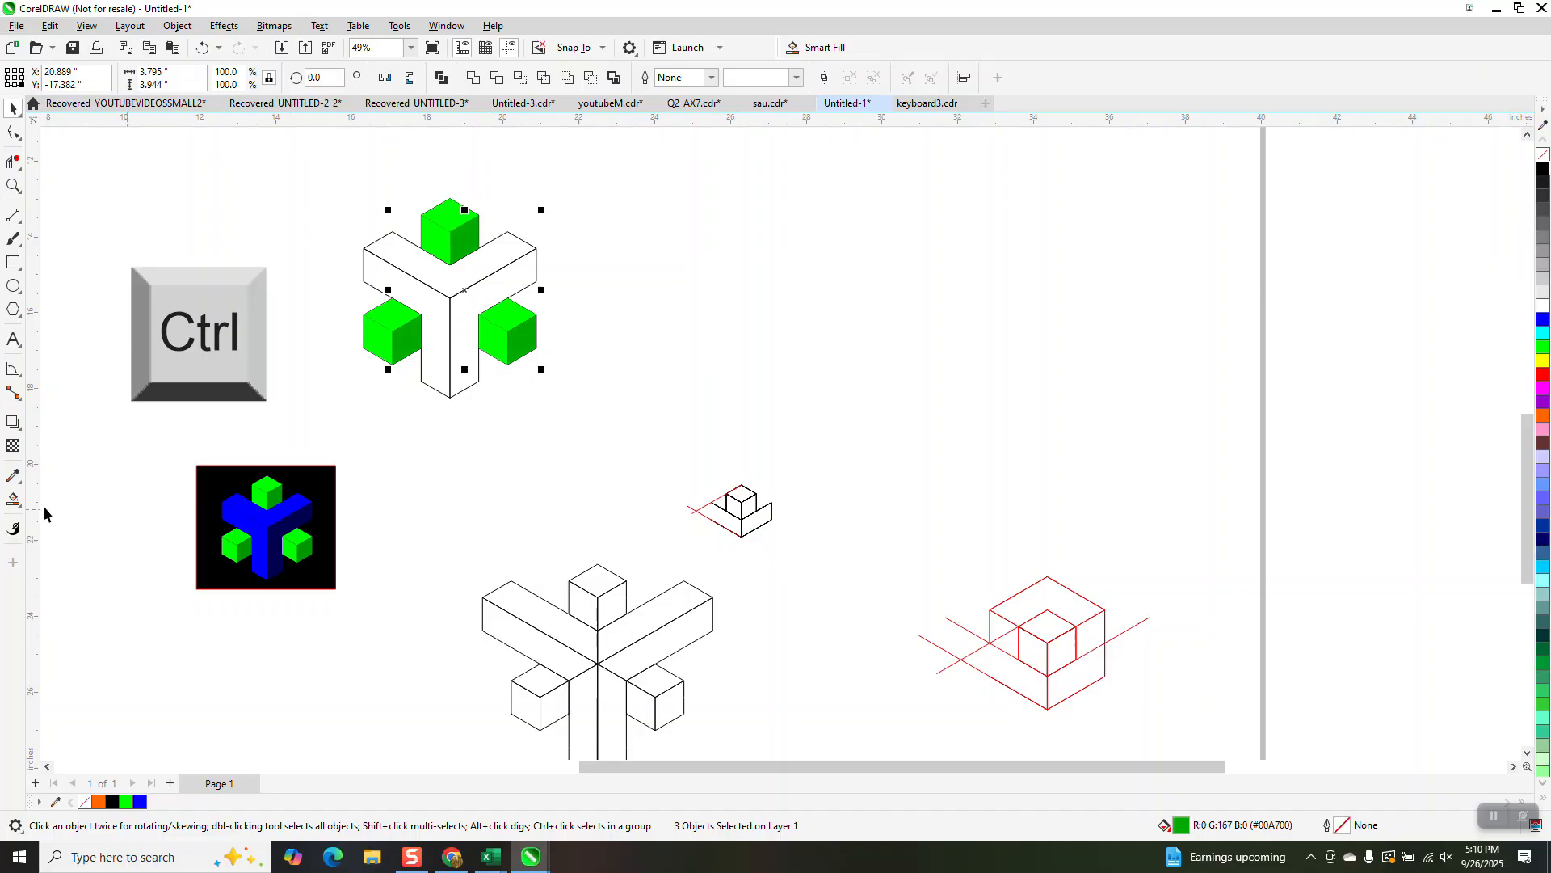
# - Change the Smart Fill colour to red and fill both regions of the three-armed shape without an outline
pyautogui.click(13, 500)
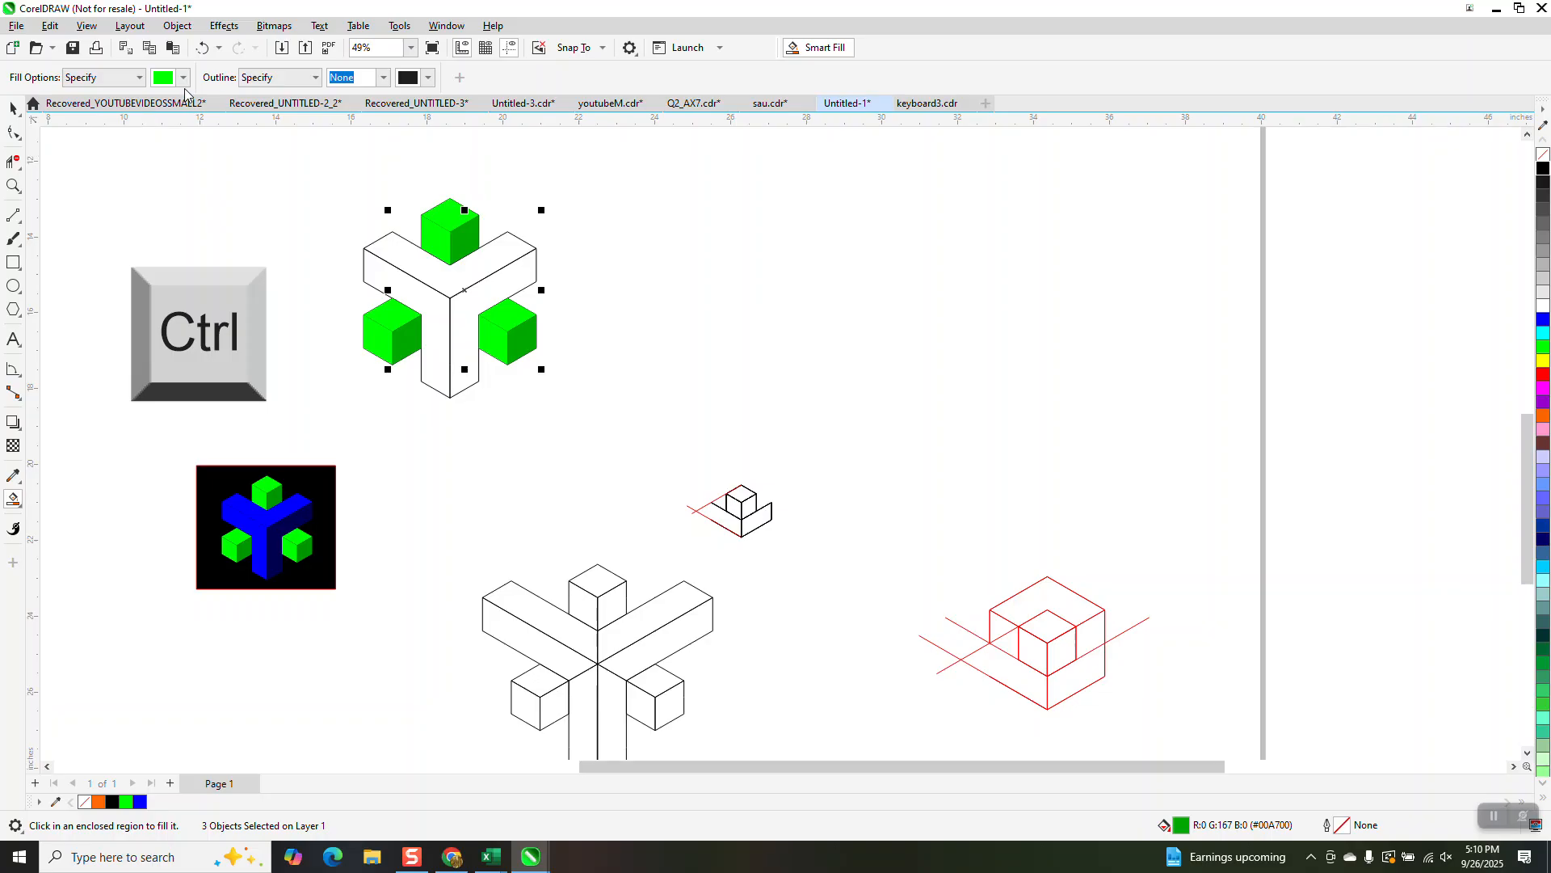
pyautogui.click(184, 78)
pyautogui.click(311, 179)
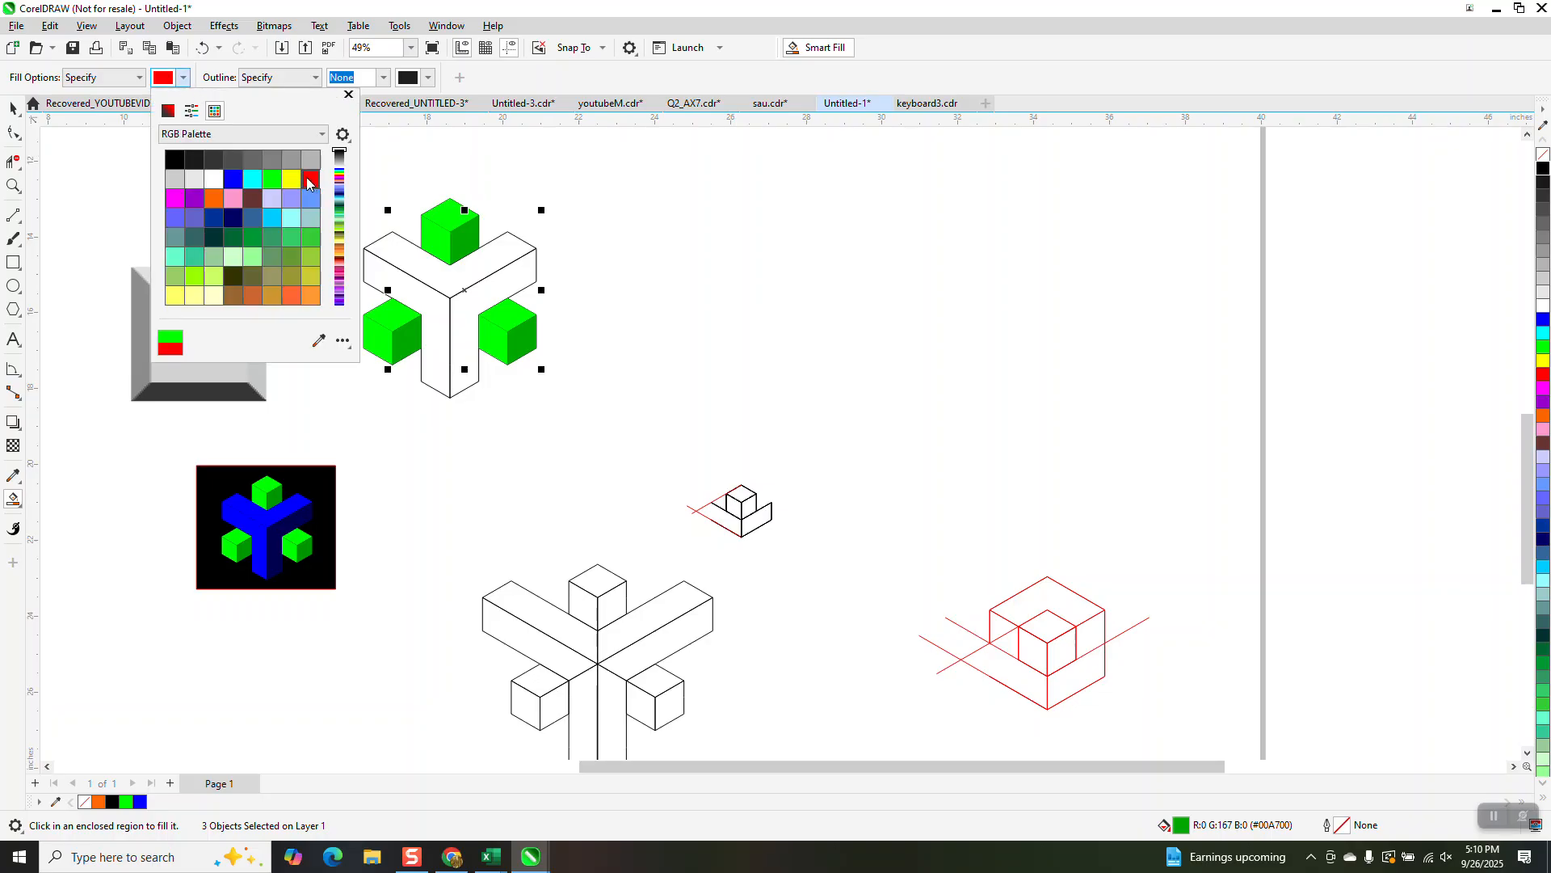
pyautogui.click(426, 265)
pyautogui.click(429, 305)
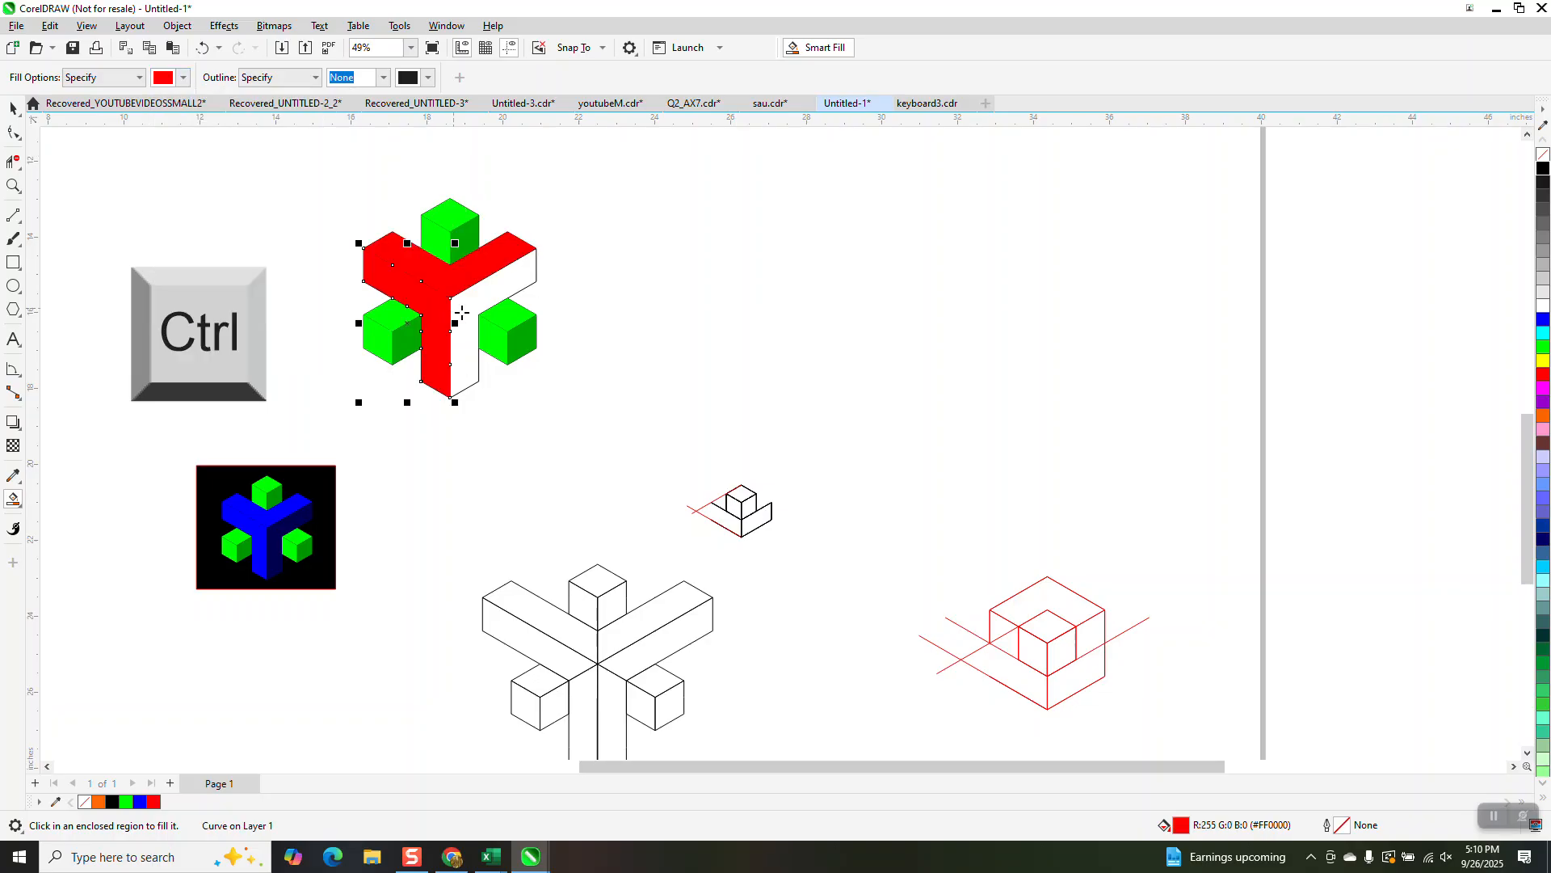
pyautogui.click(462, 313)
# - Select the right-hand side region of the red three-armed shape and blend in black until its fill is R:167 G:0 B:0
pyautogui.click(12, 108)
pyautogui.click(718, 200)
pyautogui.click(521, 287)
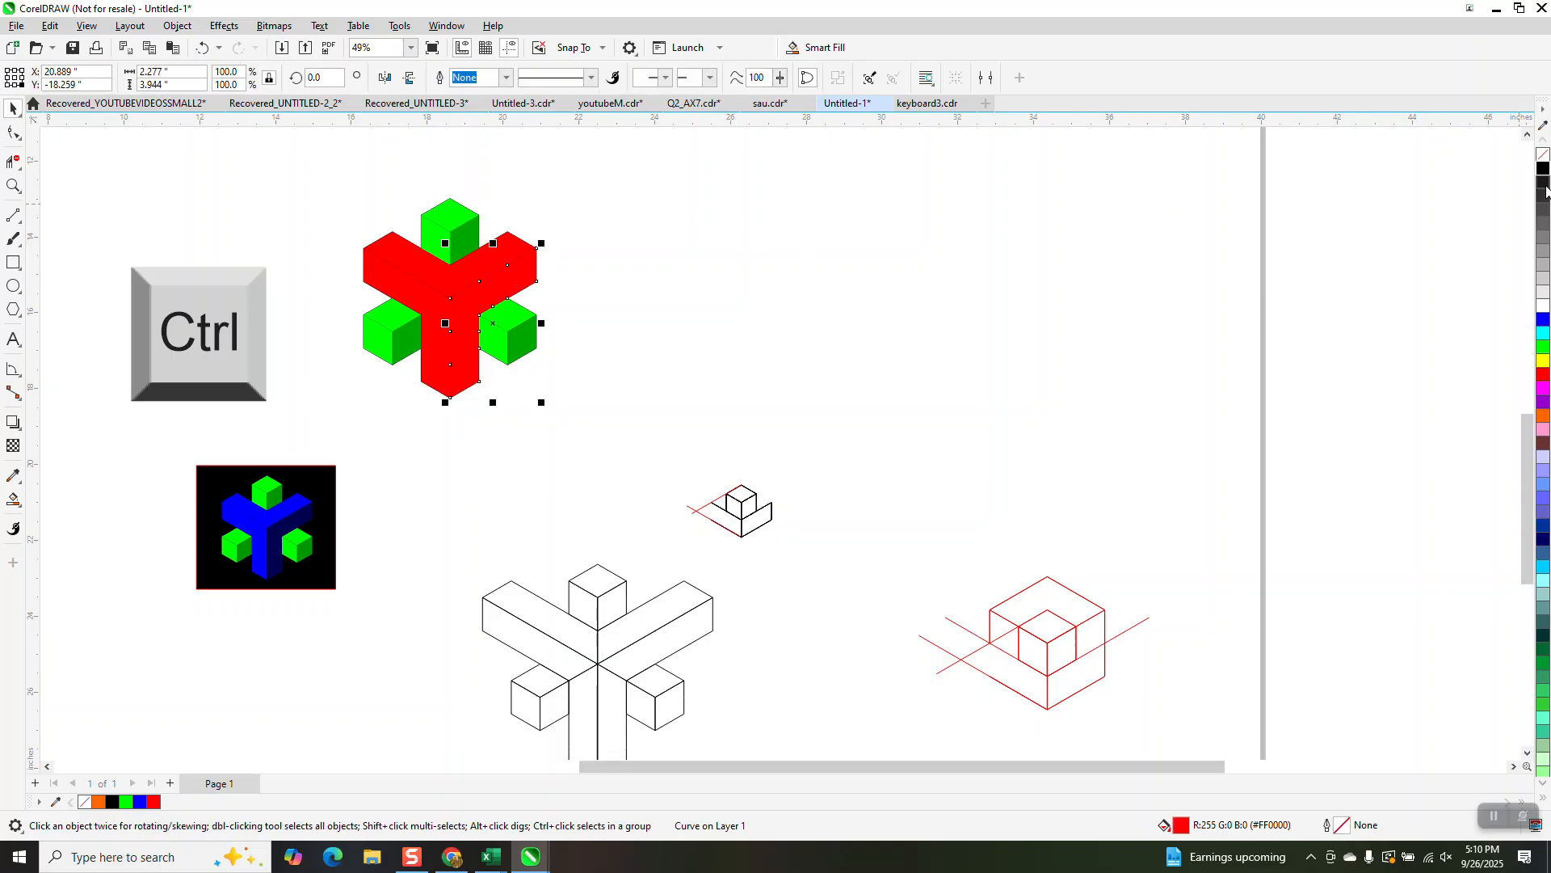
pyautogui.keyDown('ctrl'); pyautogui.click(1543, 172); pyautogui.keyUp('ctrl')
pyautogui.keyDown('ctrl'); pyautogui.click(1543, 171); pyautogui.keyUp('ctrl')
pyautogui.keyDown('ctrl'); pyautogui.click(1543, 172); pyautogui.keyUp('ctrl')
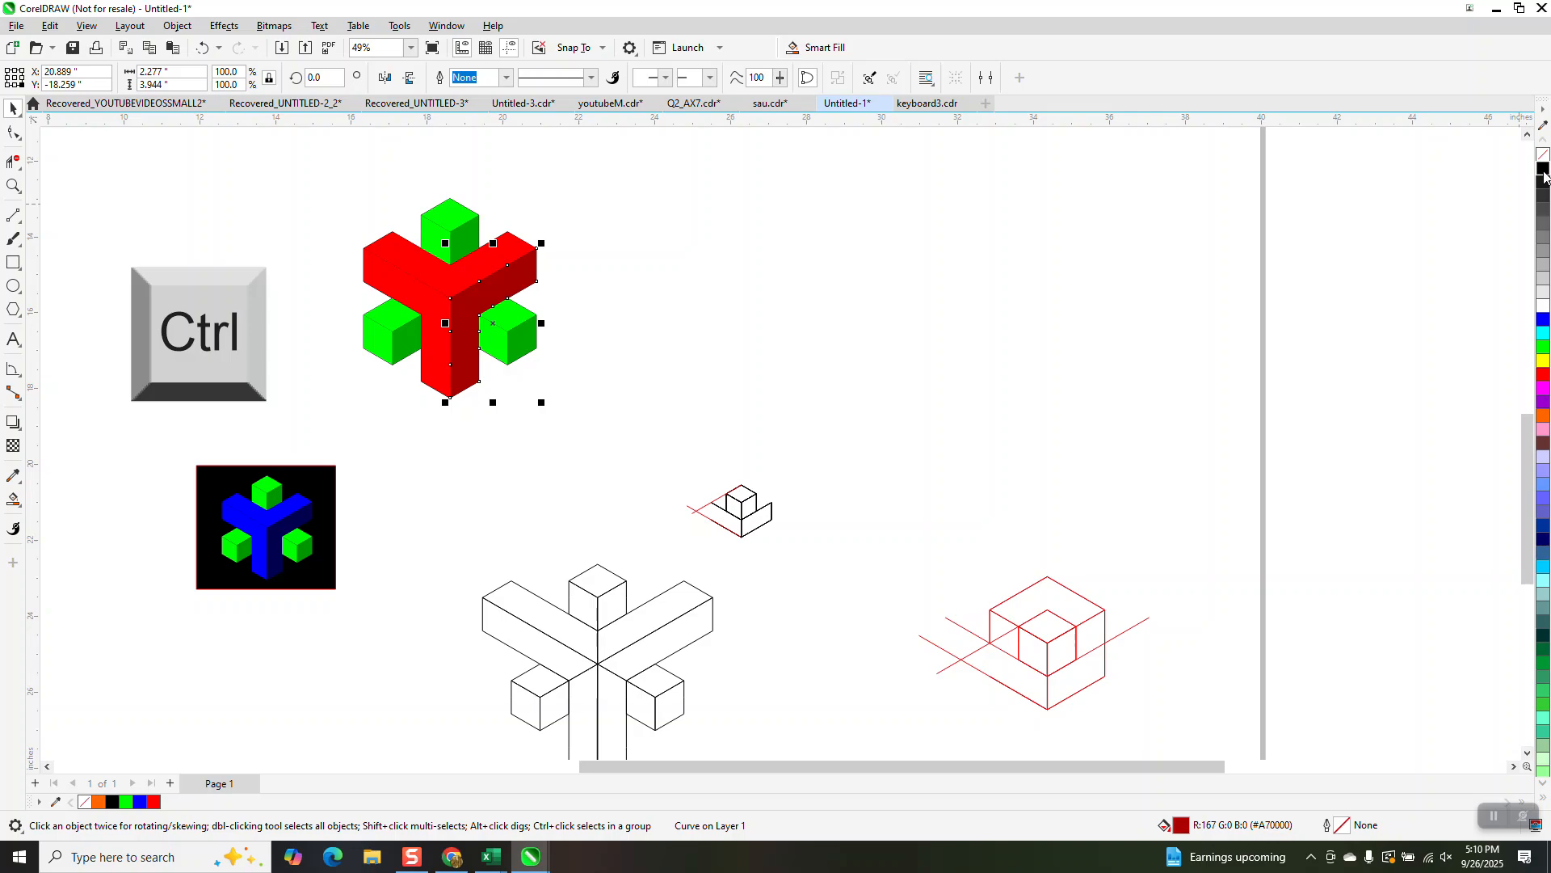
# - Group all objects of the coloured three-armed logo together, including its cubes
pyautogui.click(14, 186)
pyautogui.moveTo(312, 181); pyautogui.dragTo(742, 448)
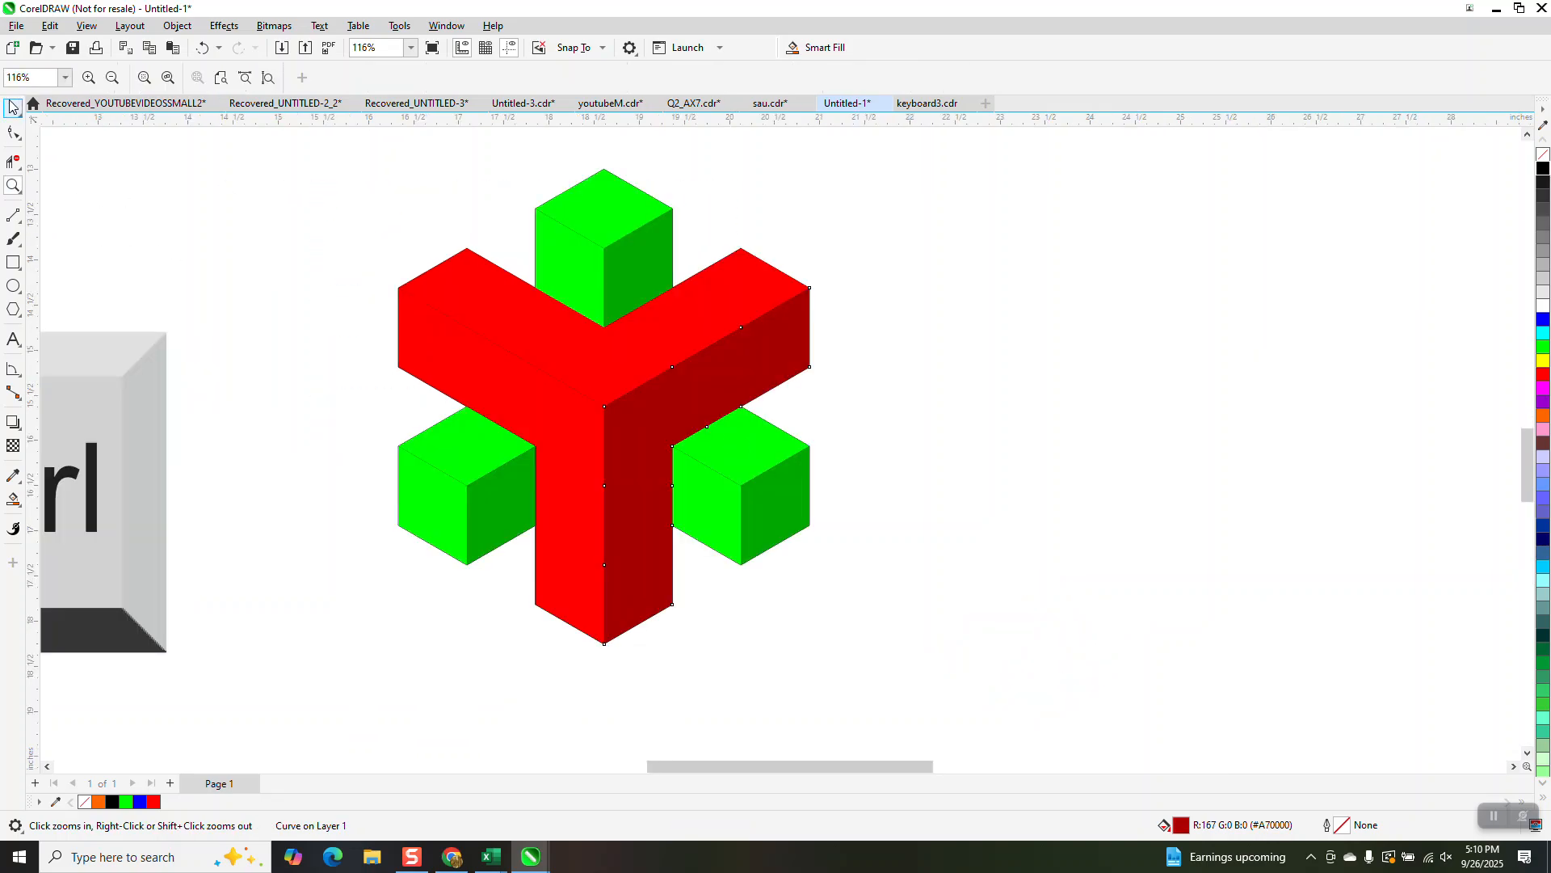
pyautogui.scroll(-1, 323, 244)
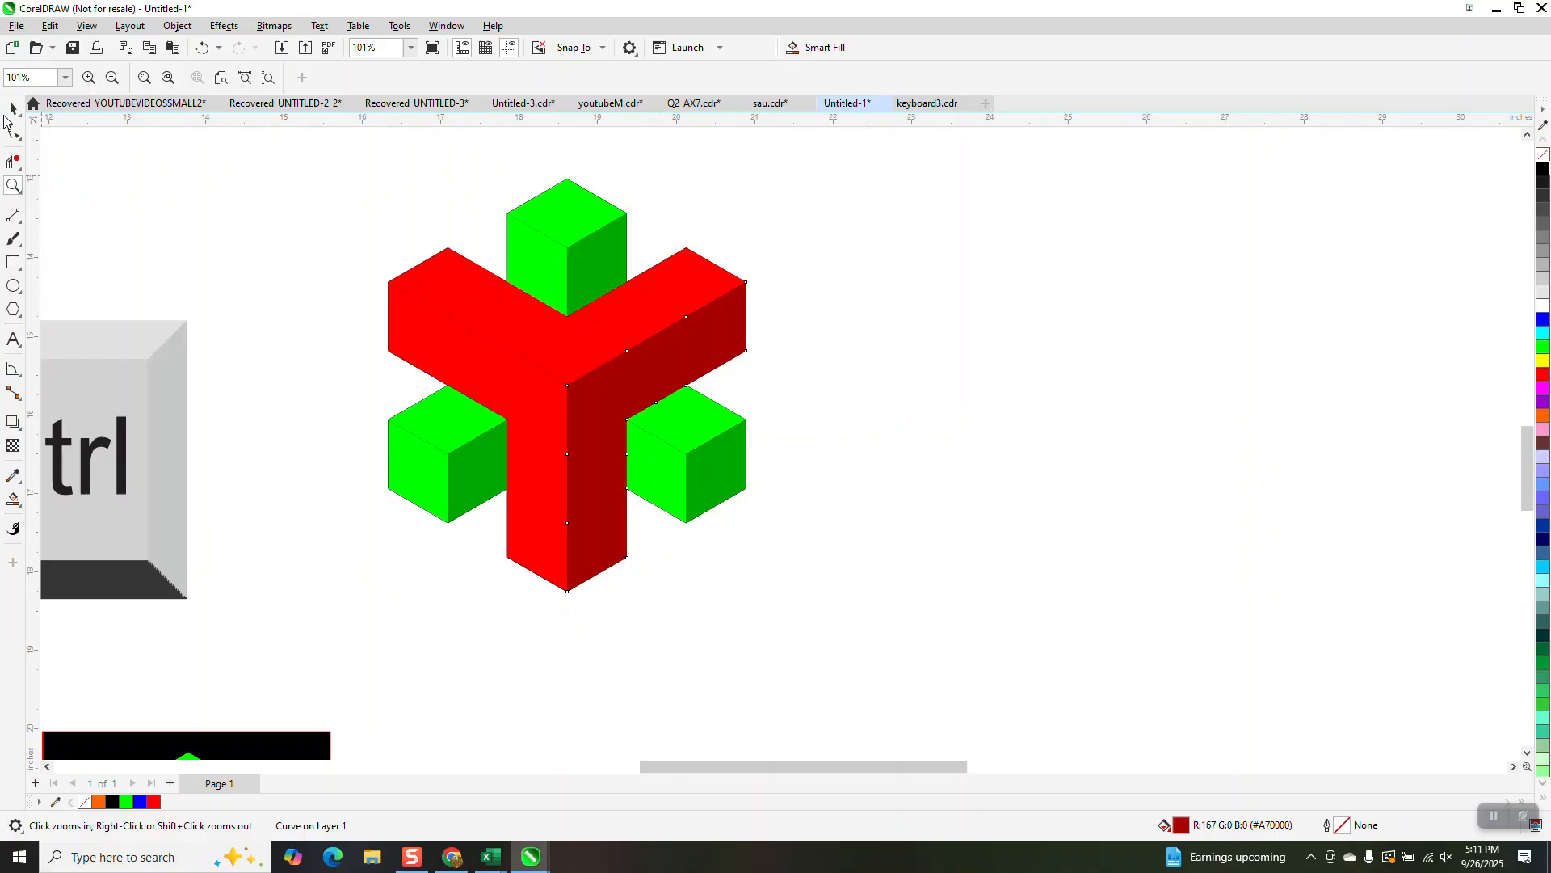
pyautogui.click(13, 109)
pyautogui.scroll(-1, 366, 255)
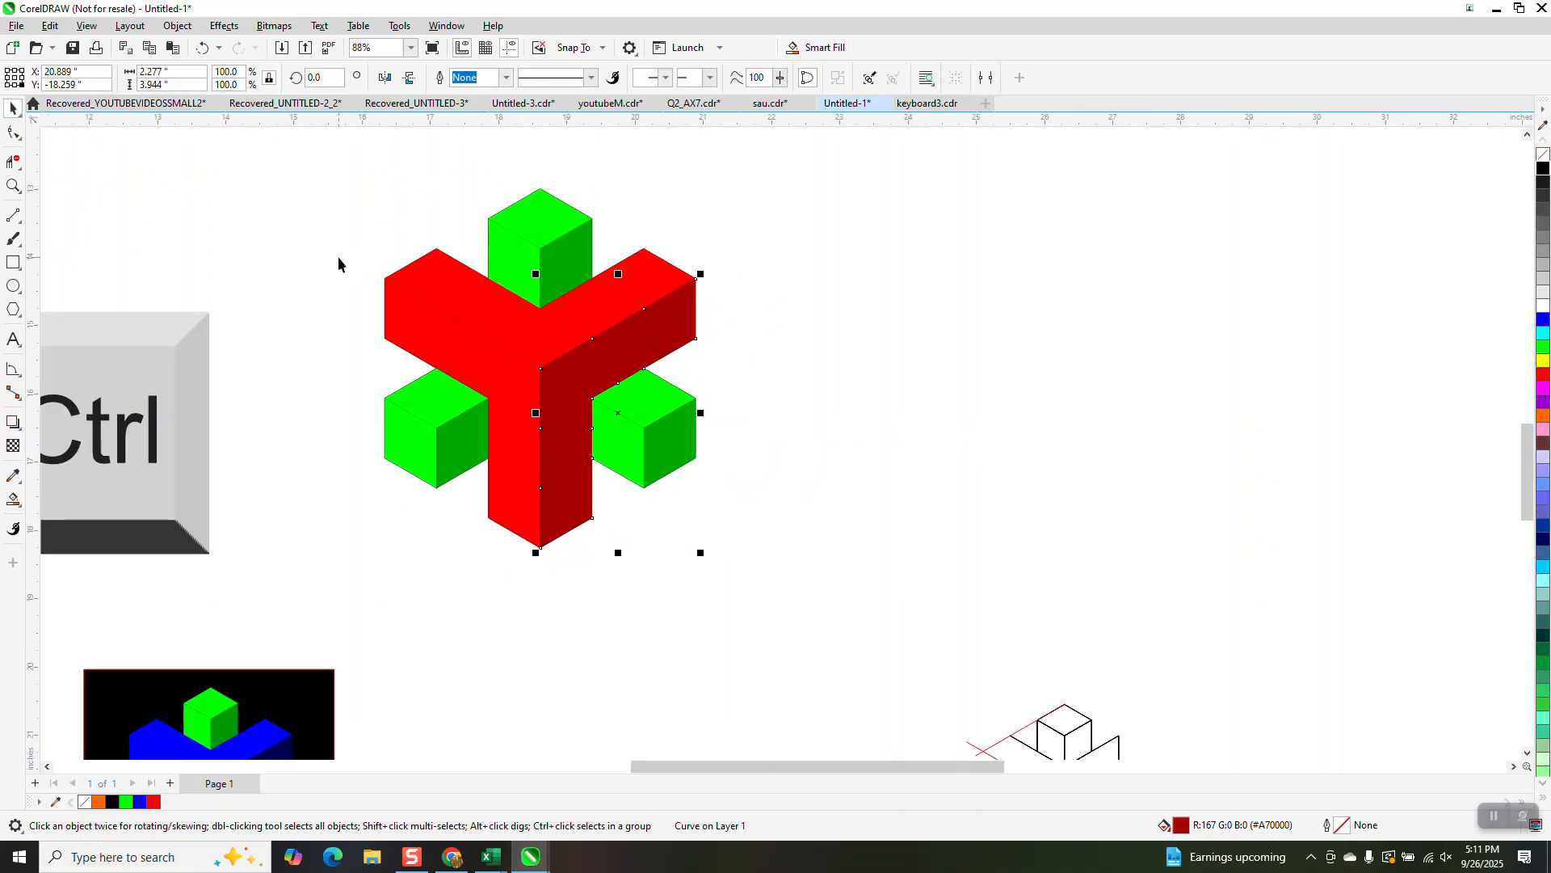
pyautogui.scroll(-1, 338, 255)
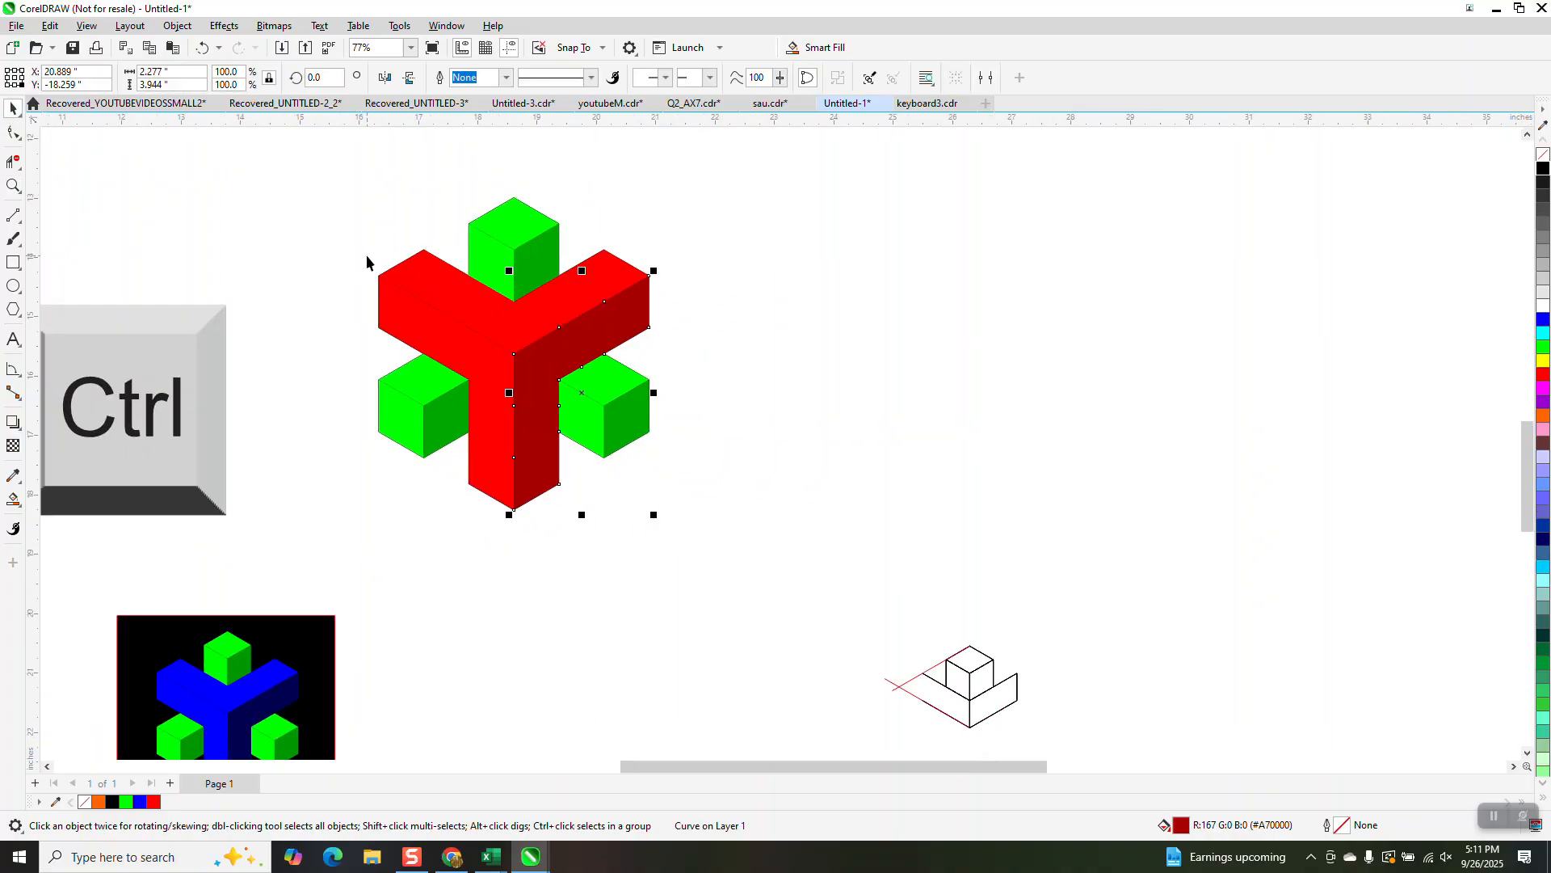
pyautogui.moveTo(312, 201); pyautogui.dragTo(798, 493)
pyautogui.moveTo(233, 176); pyautogui.dragTo(765, 554)
pyautogui.hotkey('ctrl', 'g')
pyautogui.scroll(-2, 703, 517)
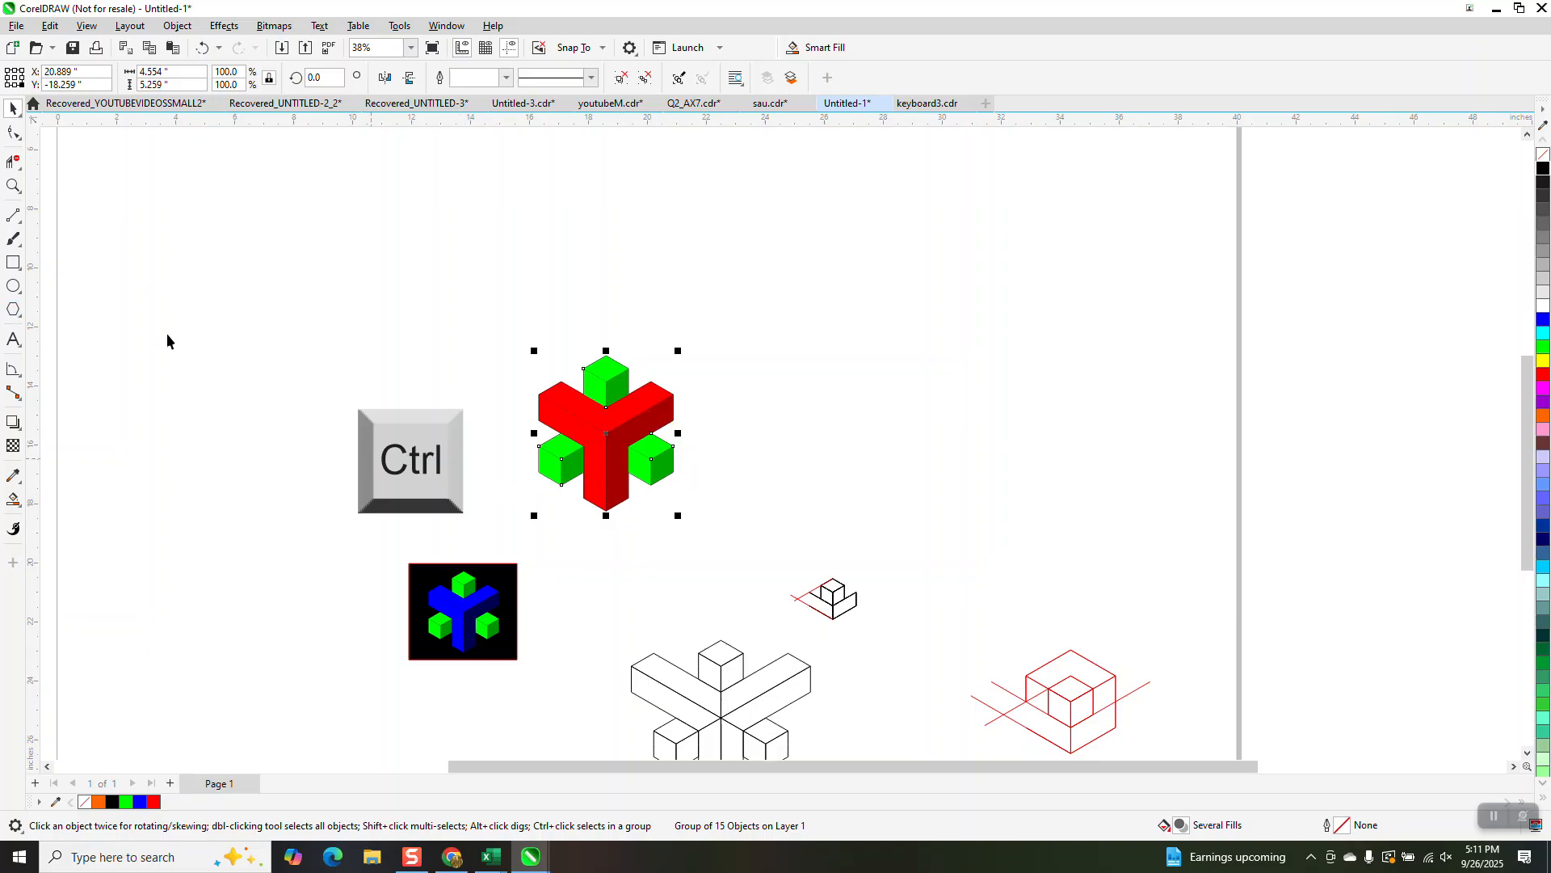
pyautogui.click(14, 185)
pyautogui.click(763, 554)
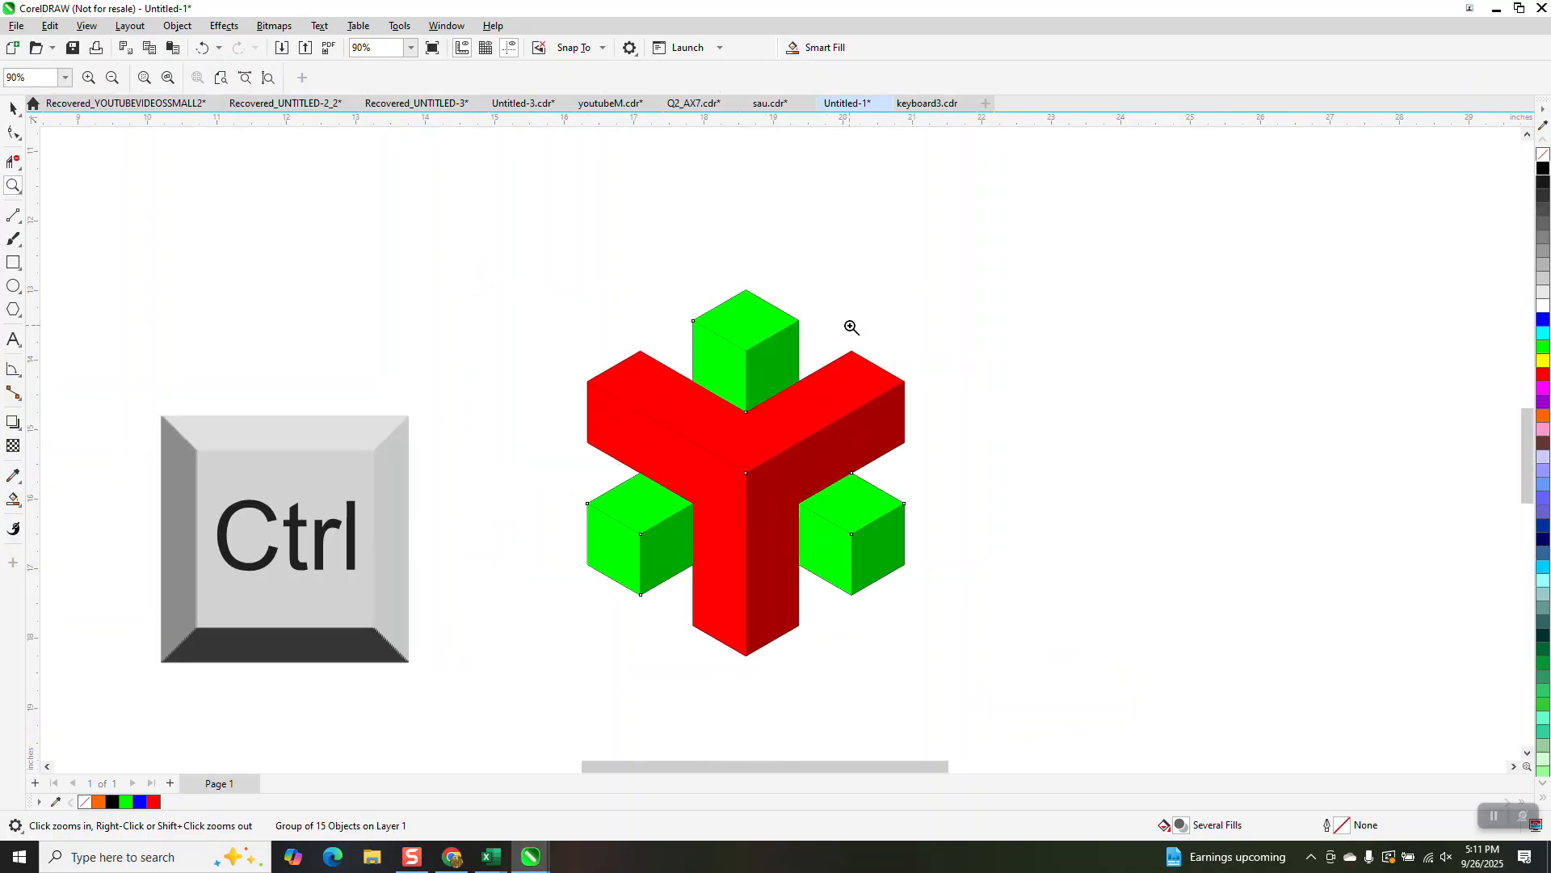